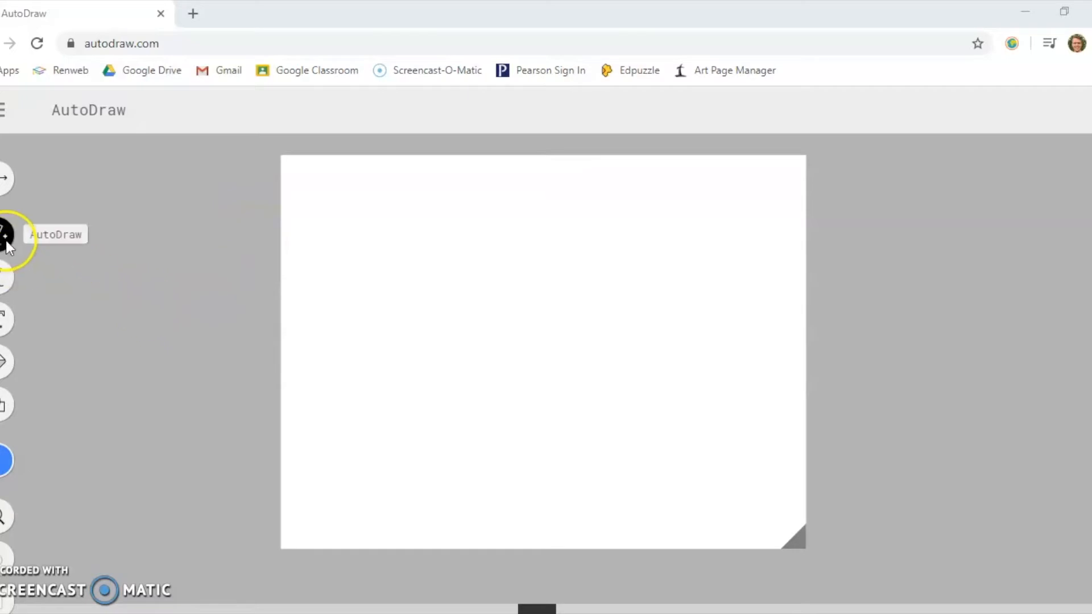
- Sketch a stick figure with AutoDraw and replace it with the suggested baseball batter drawing
mouse_move(432, 273)
left_mouse_down()
mouse_move(416, 325)
mouse_move(439, 297)
mouse_move(430, 273)
left_mouse_up()
mouse_move(421, 334)
left_mouse_down()
mouse_move(418, 373)
mouse_move(441, 421)
left_mouse_up()
left_click_drag(418, 380, 397, 424)
mouse_move(419, 349)
left_mouse_down()
mouse_move(383, 368)
mouse_move(431, 353)
mouse_move(454, 369)
left_mouse_up()
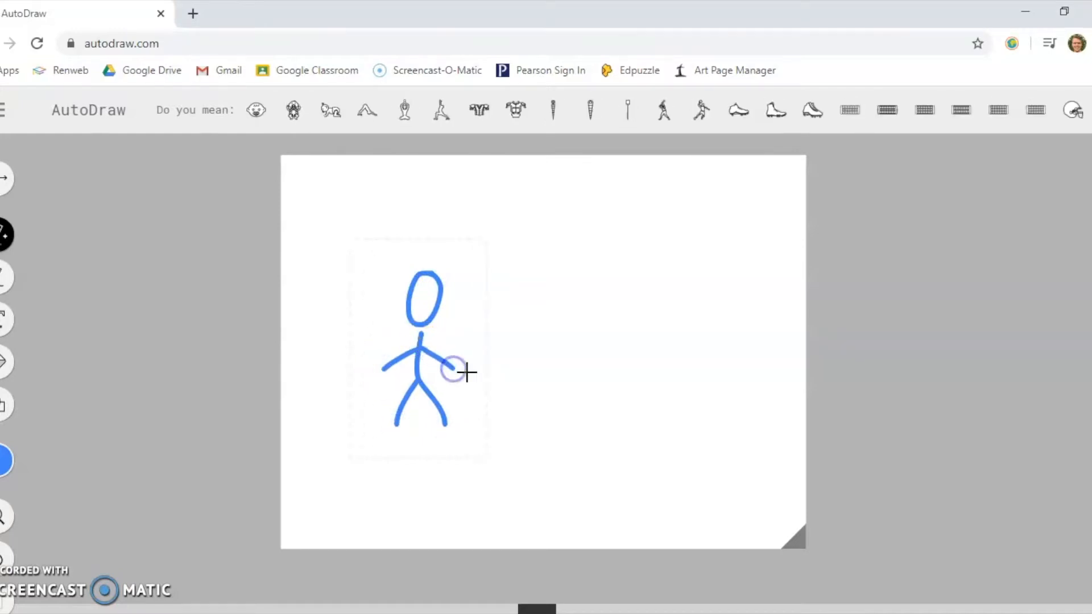
left_click(663, 113)
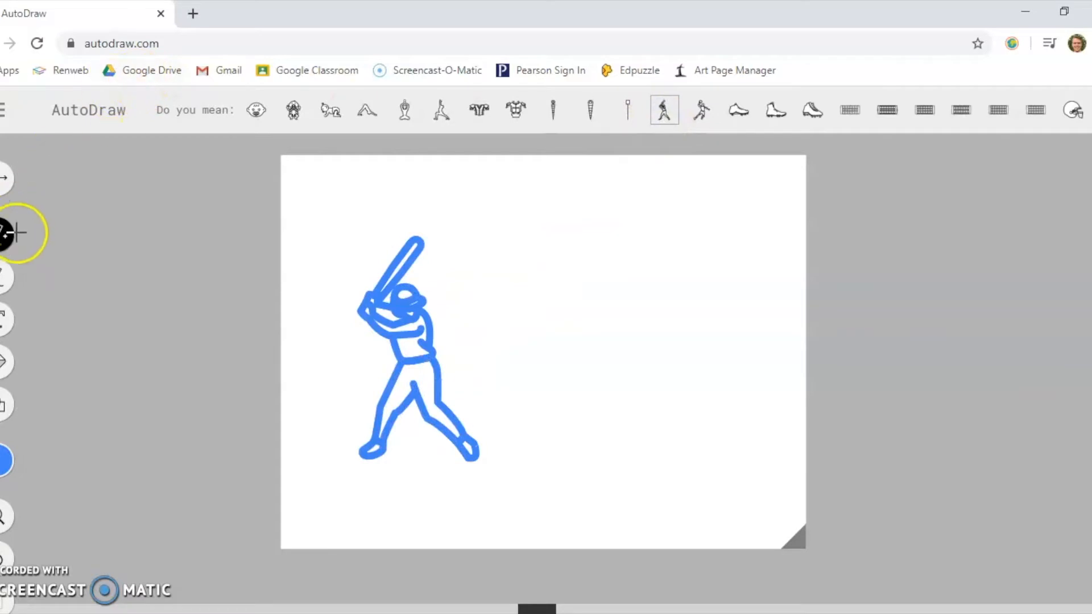
- Draw a freehand looping line beside the batter and add the text "Hello" above the batter
left_click(5, 283)
mouse_move(565, 346)
left_mouse_down()
mouse_move(478, 285)
mouse_move(555, 295)
mouse_move(642, 272)
mouse_move(601, 289)
mouse_move(656, 219)
mouse_move(601, 265)
mouse_move(635, 409)
mouse_move(599, 373)
left_mouse_up()
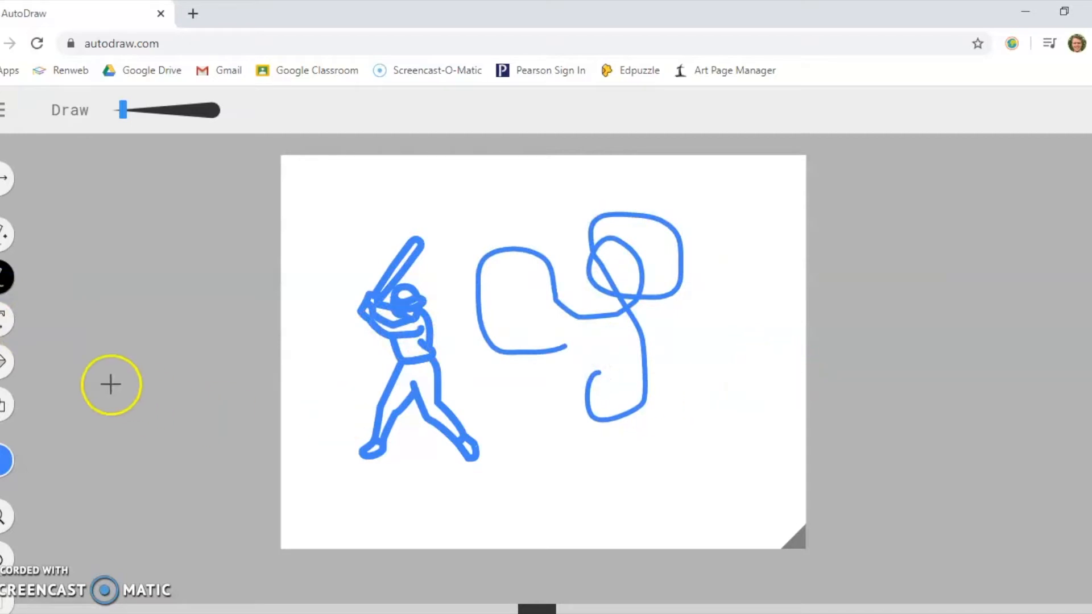
left_click(5, 326)
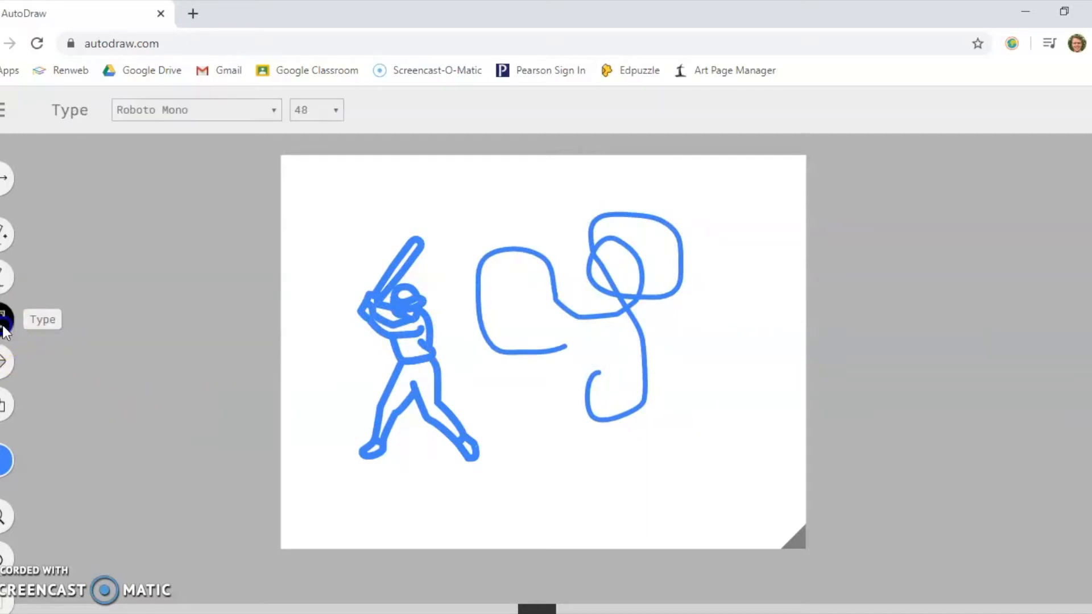
left_click(509, 277)
type("Hello")
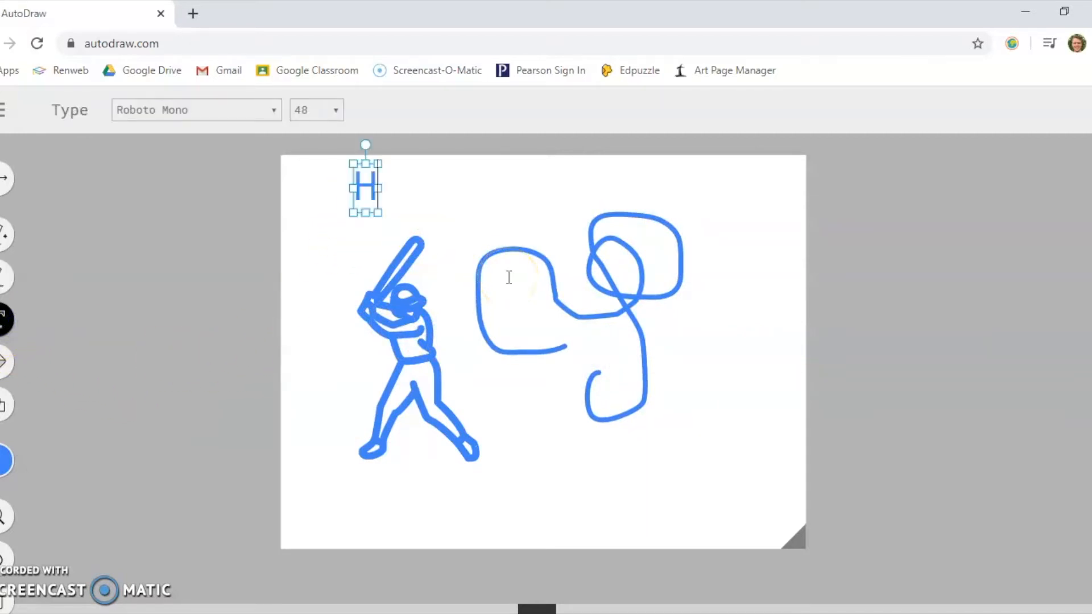
- Fill the batter's trousers, shirt and helmet with yellow
left_click(5, 361)
left_click(5, 461)
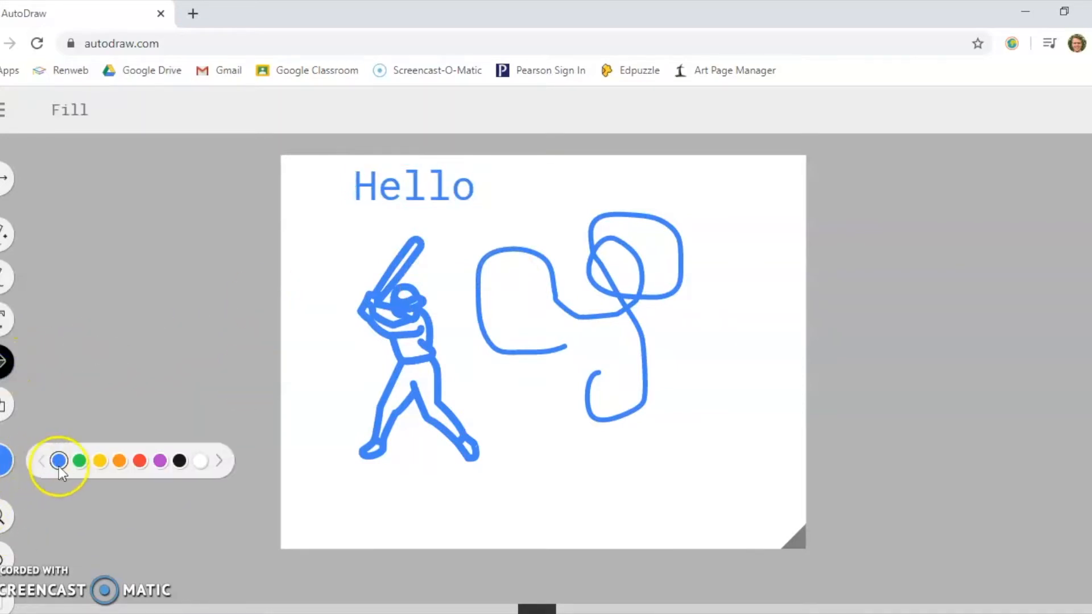
left_click(99, 460)
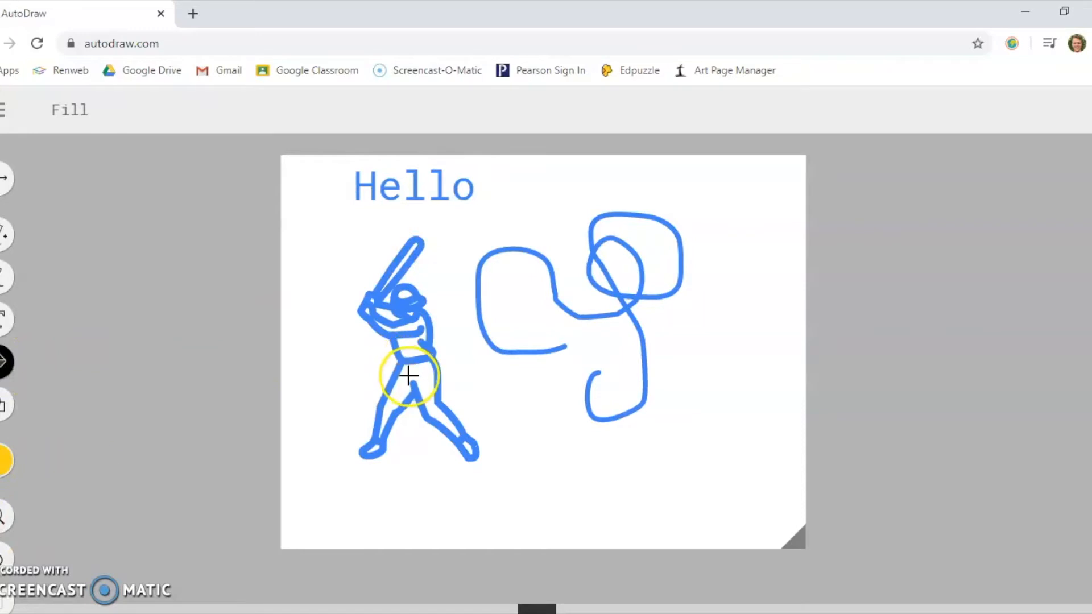
left_click(404, 378)
left_click(404, 341)
left_click(402, 305)
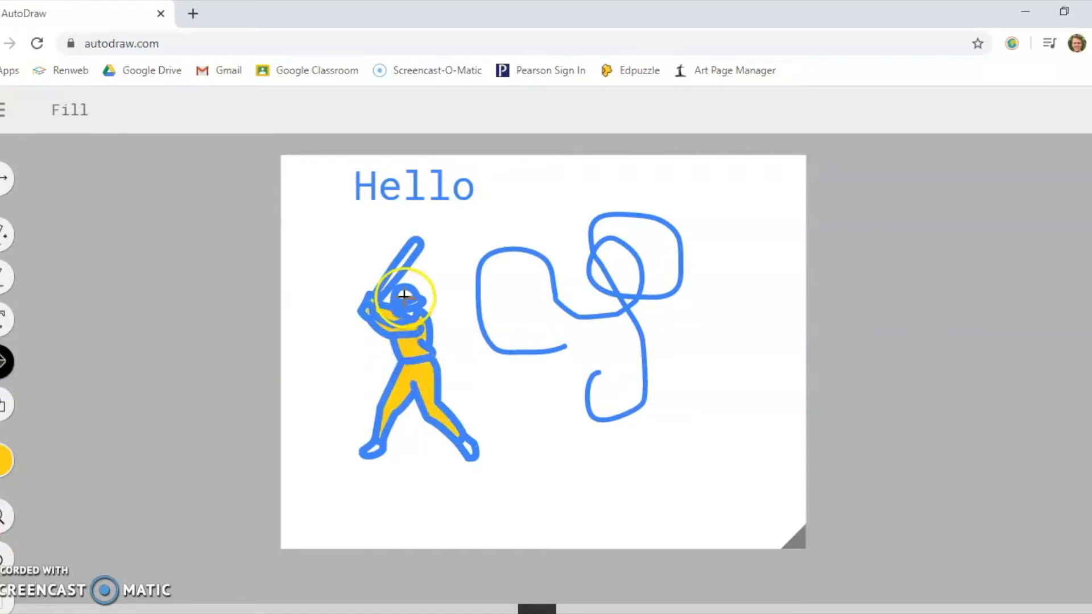
- Draw a blue circle beside the batter's feet, plus a blue square and a blue triangle over the looping line
left_click(5, 404)
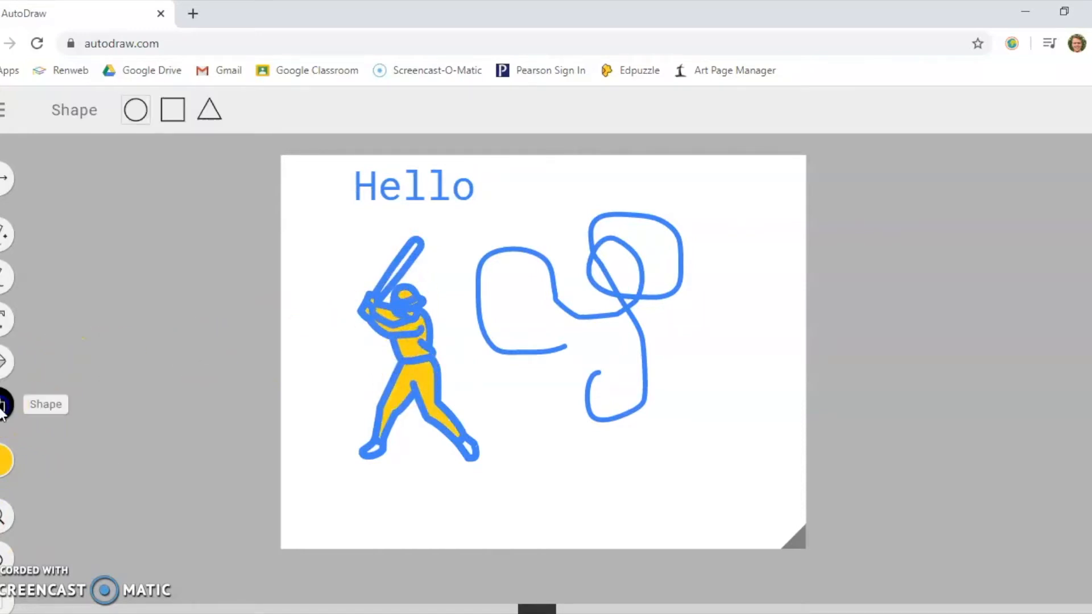
left_click(5, 460)
left_click(57, 462)
left_click_drag(509, 426, 546, 468)
left_click(172, 109)
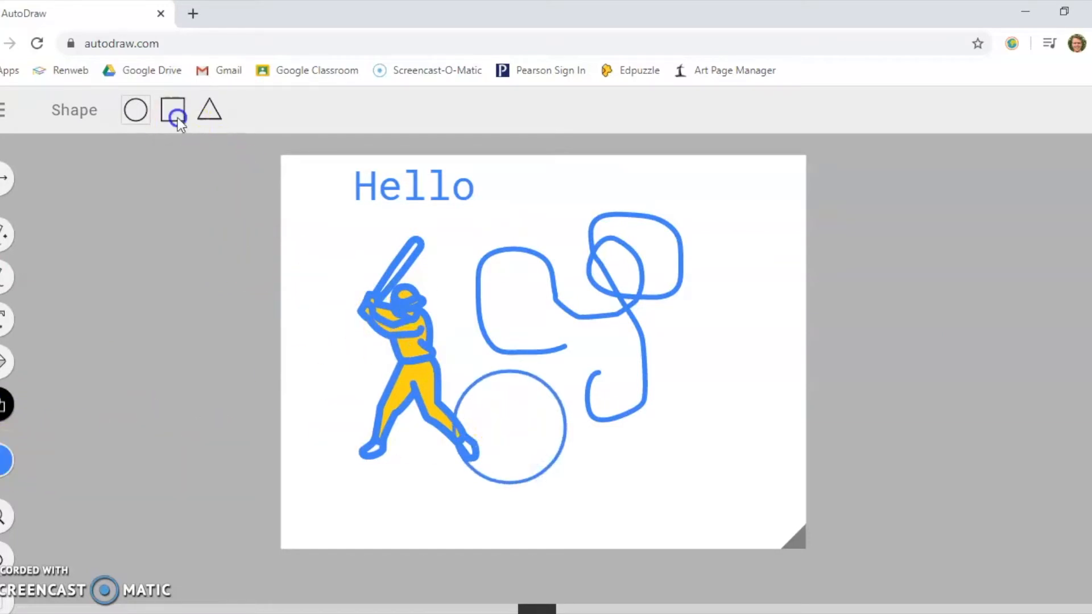
left_click_drag(610, 324, 689, 393)
left_click(209, 110)
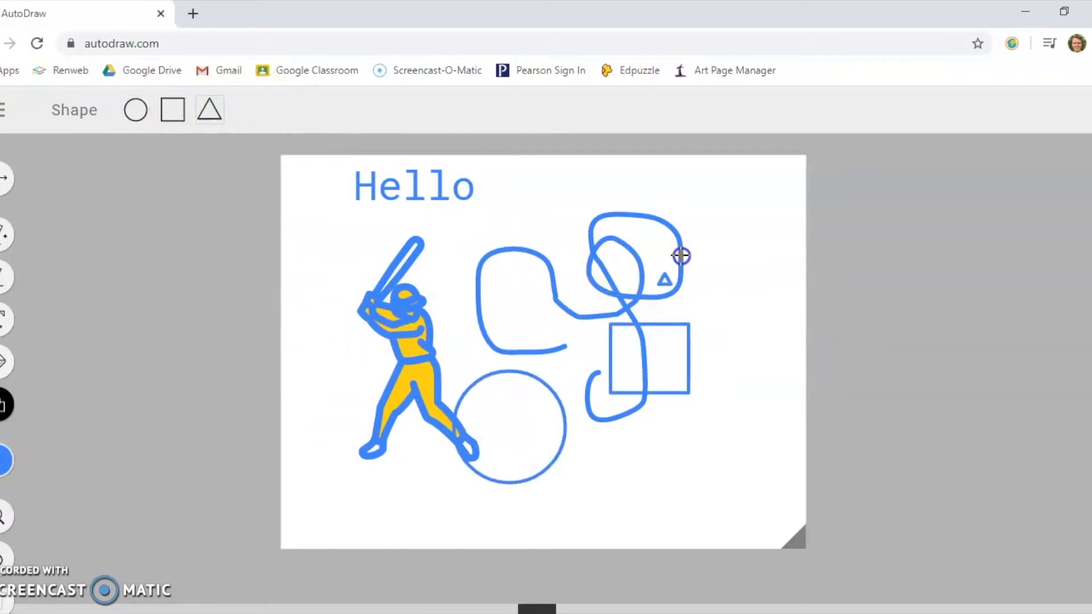
left_click_drag(669, 277, 704, 214)
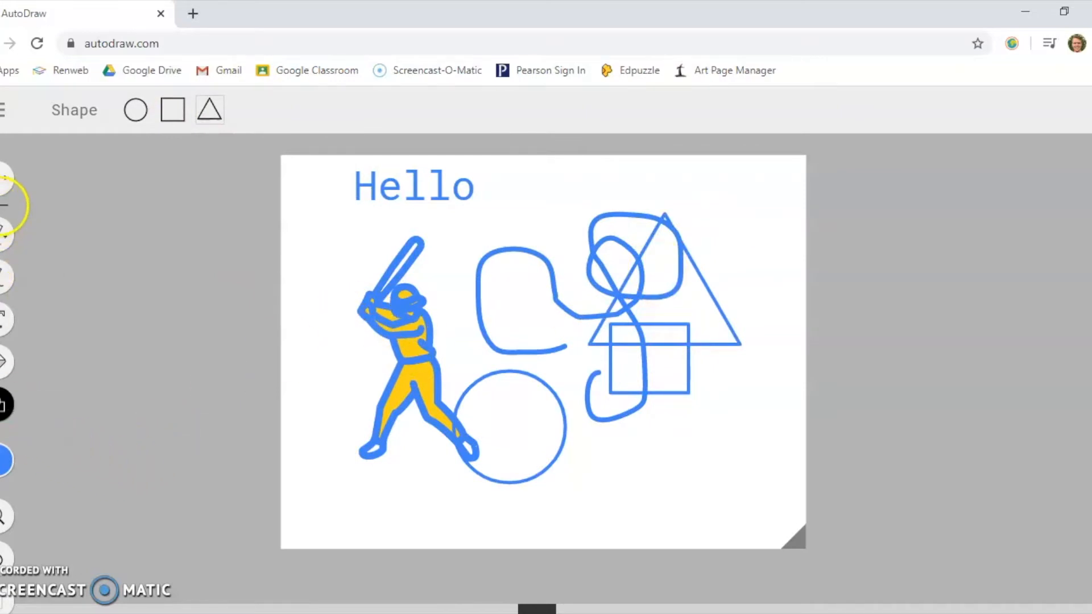
- Move and shrink the freehand looping line, and shift the batter slightly
left_click(6, 179)
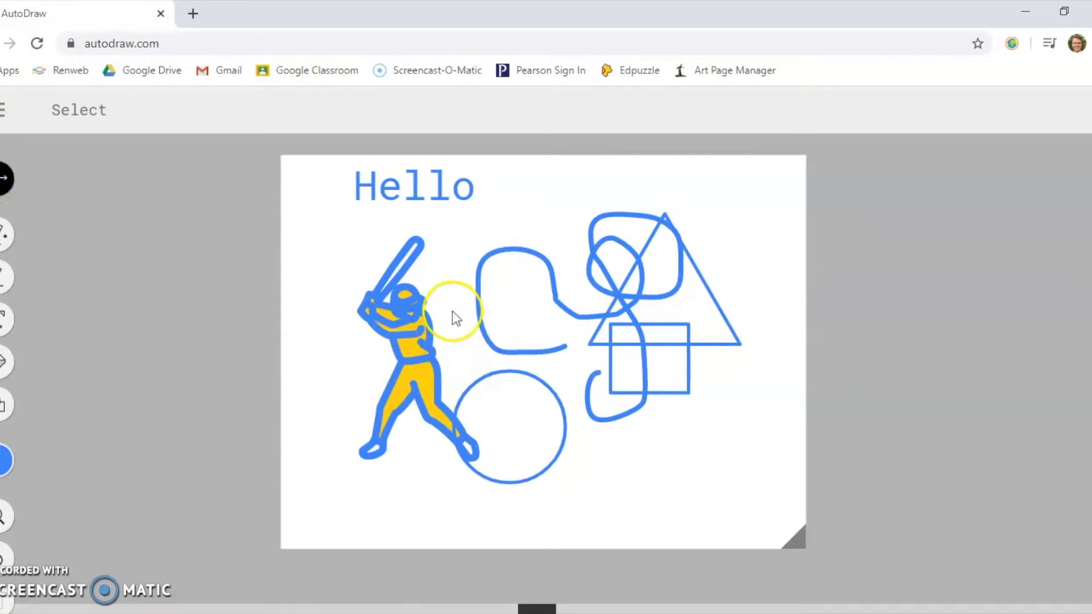
mouse_move(479, 271)
left_mouse_down()
mouse_move(464, 290)
mouse_move(465, 246)
mouse_move(454, 265)
left_mouse_up()
mouse_move(452, 206)
left_mouse_down()
mouse_move(527, 309)
mouse_move(418, 192)
mouse_move(507, 273)
mouse_move(558, 259)
mouse_move(552, 268)
left_mouse_up()
mouse_move(517, 326)
left_mouse_down()
mouse_move(455, 319)
mouse_move(495, 327)
left_mouse_up()
mouse_move(435, 357)
left_mouse_down()
mouse_move(366, 499)
mouse_move(445, 347)
left_mouse_up()
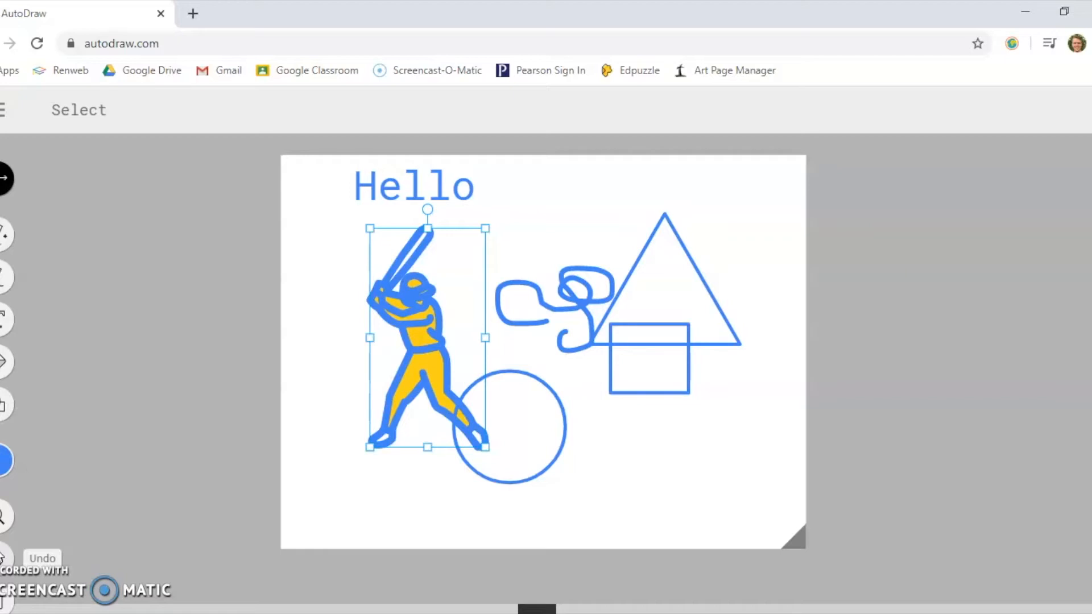
- Undo all the changes until the canvas is blank
left_click(2, 554)
left_click(3, 554)
left_click(3, 555)
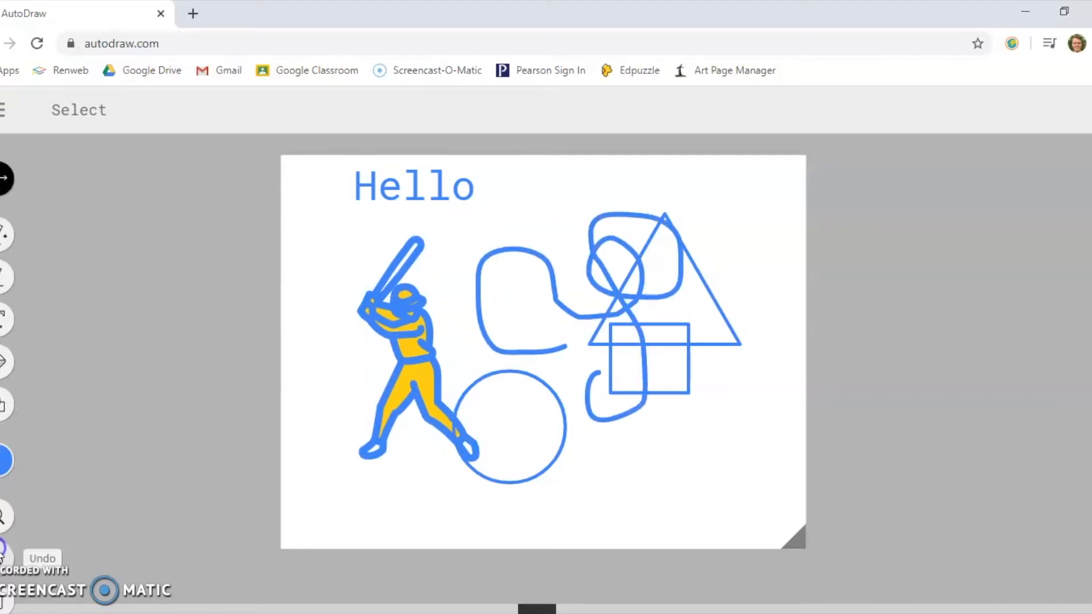
left_click(3, 555)
left_click(3, 554)
left_click(2, 555)
left_click(3, 554)
left_click(3, 554)
left_click(3, 554)
left_click(2, 554)
left_click(3, 554)
left_click(3, 554)
left_click(3, 554)
left_click(3, 554)
left_click(3, 554)
left_click(3, 554)
left_click(3, 555)
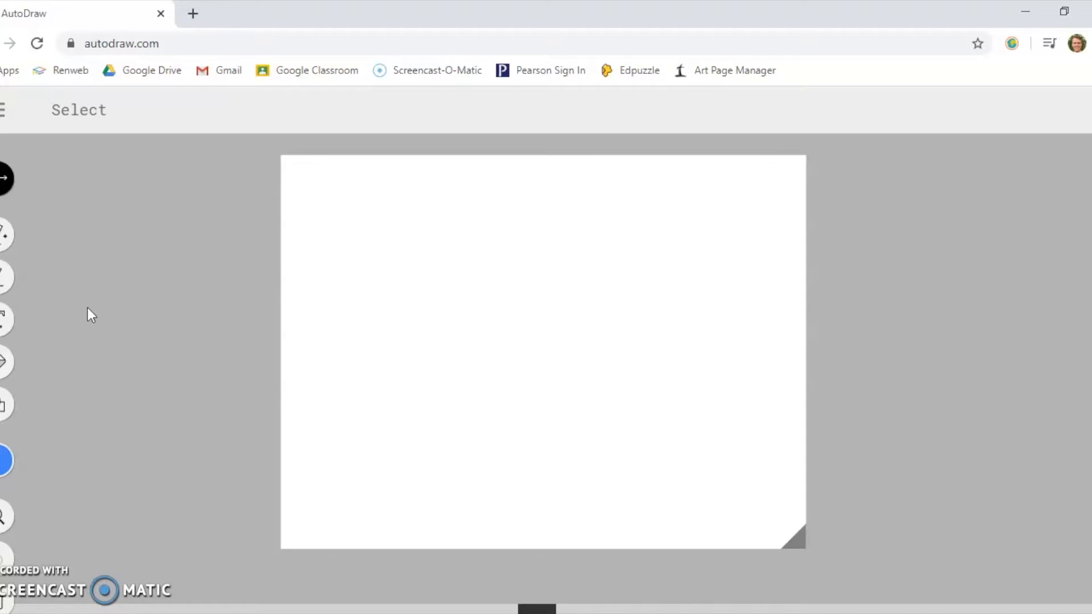
- Fill the whole blank canvas with light turquoise as the sky background
left_click(5, 460)
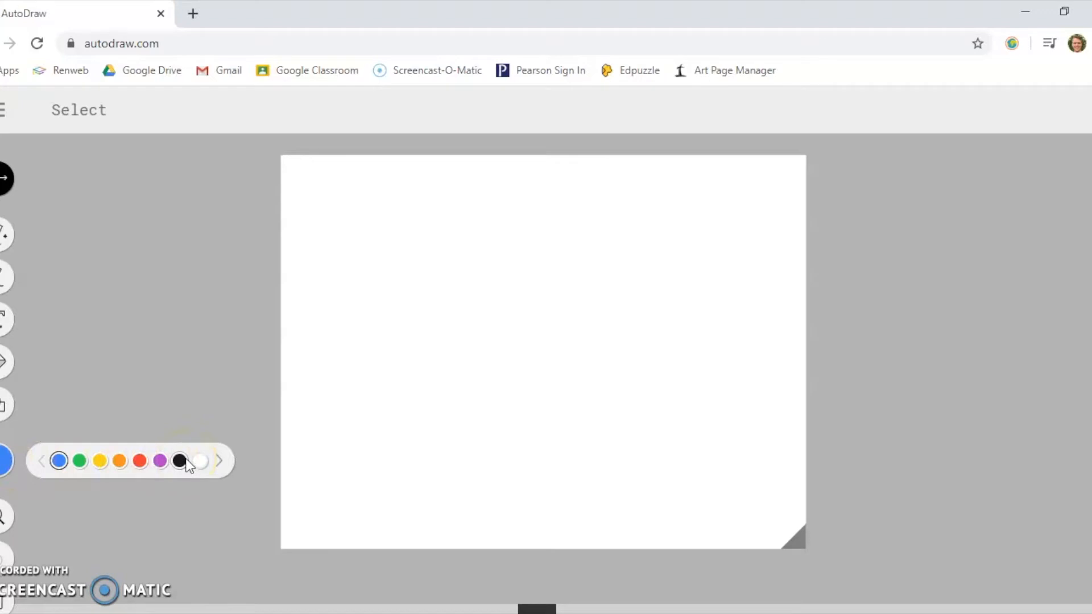
left_click(220, 461)
left_click(220, 460)
left_click(220, 460)
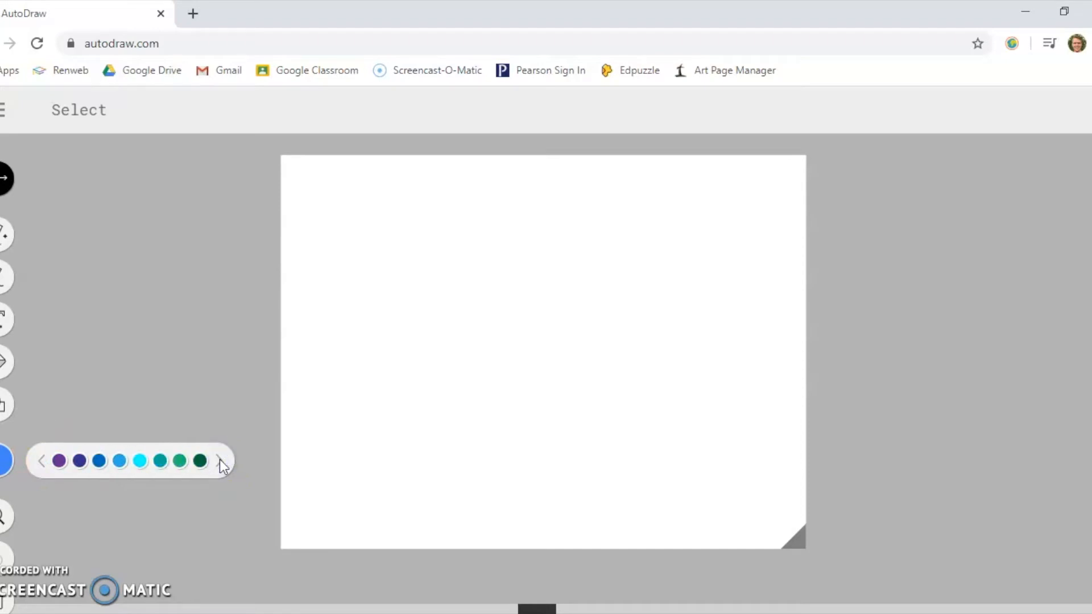
left_click(42, 462)
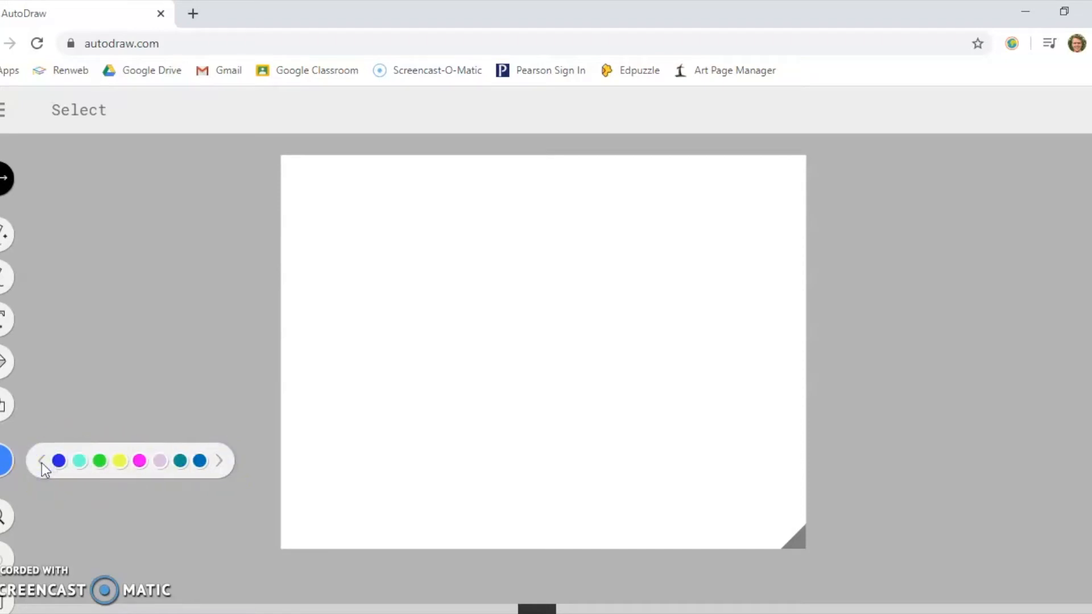
left_click(78, 461)
left_click(5, 360)
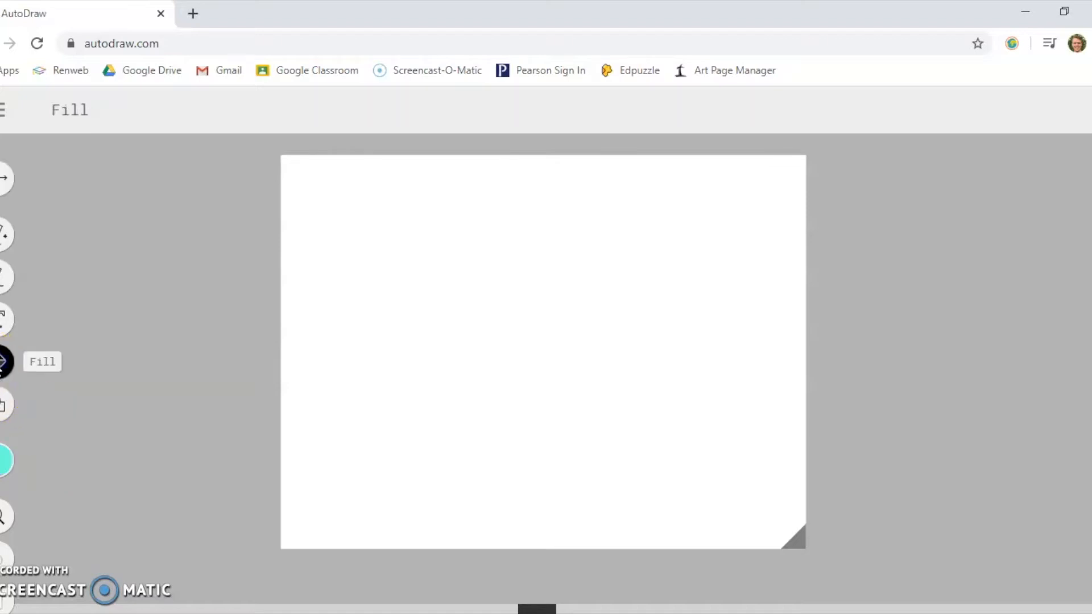
left_click(538, 287)
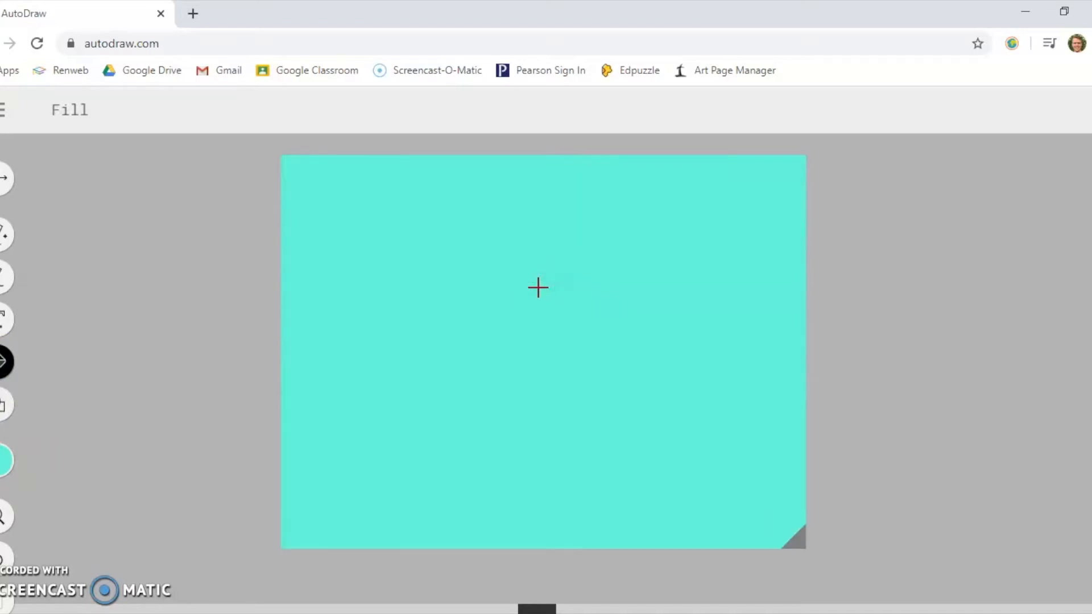
- Switch to the Shape tool and set the drawing colour to dark grey
left_click(6, 460)
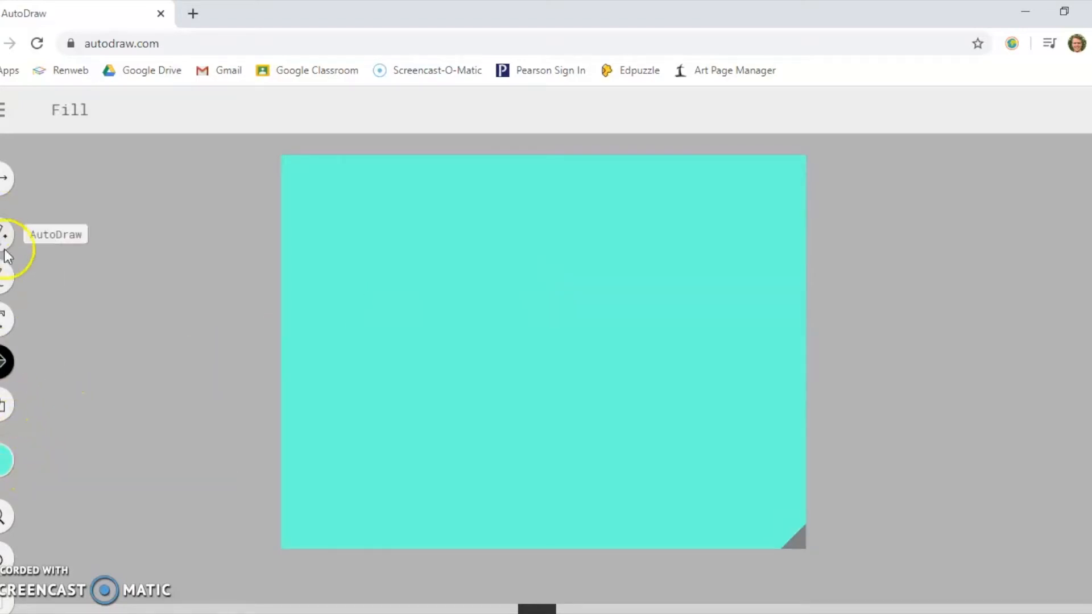
left_click(3, 405)
left_click(5, 459)
left_click(219, 460)
left_click(219, 459)
left_click(216, 460)
left_click(40, 462)
left_click(41, 461)
left_click(41, 462)
left_click(41, 462)
left_click(169, 462)
left_click(218, 462)
left_click(217, 461)
left_click(98, 460)
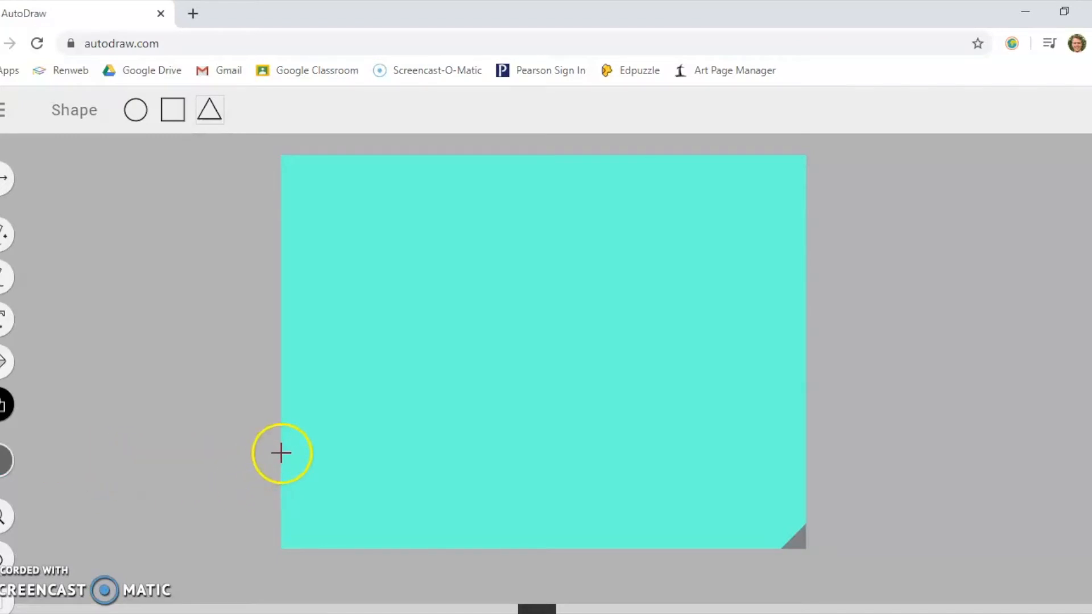
- Draw a rectangle across the full width of the canvas's lower edge and fill it with dark grey
left_click_drag(281, 452, 431, 485)
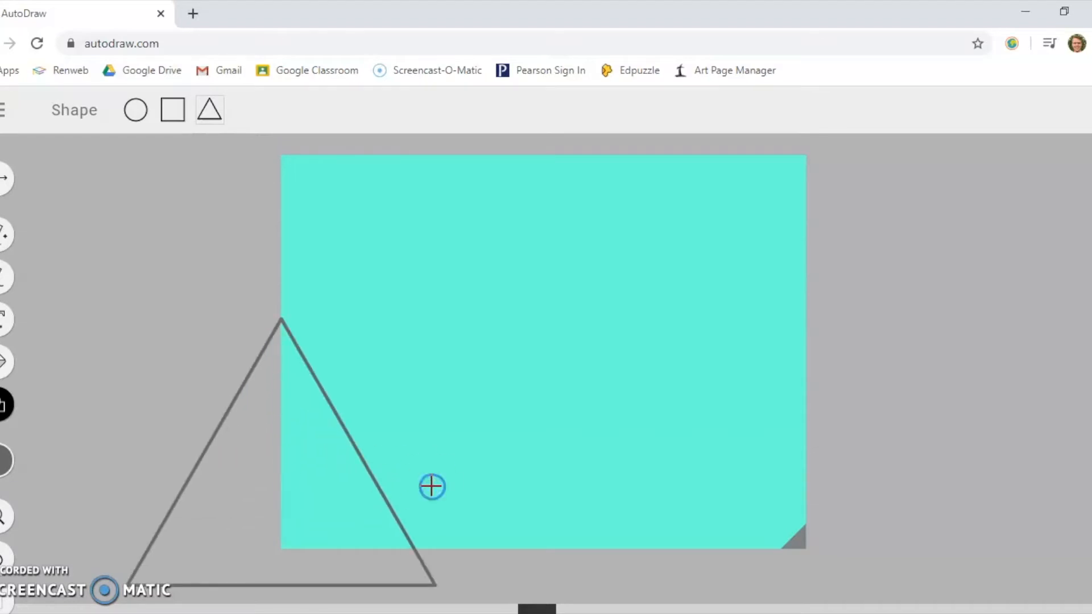
left_click(3, 556)
left_click(173, 110)
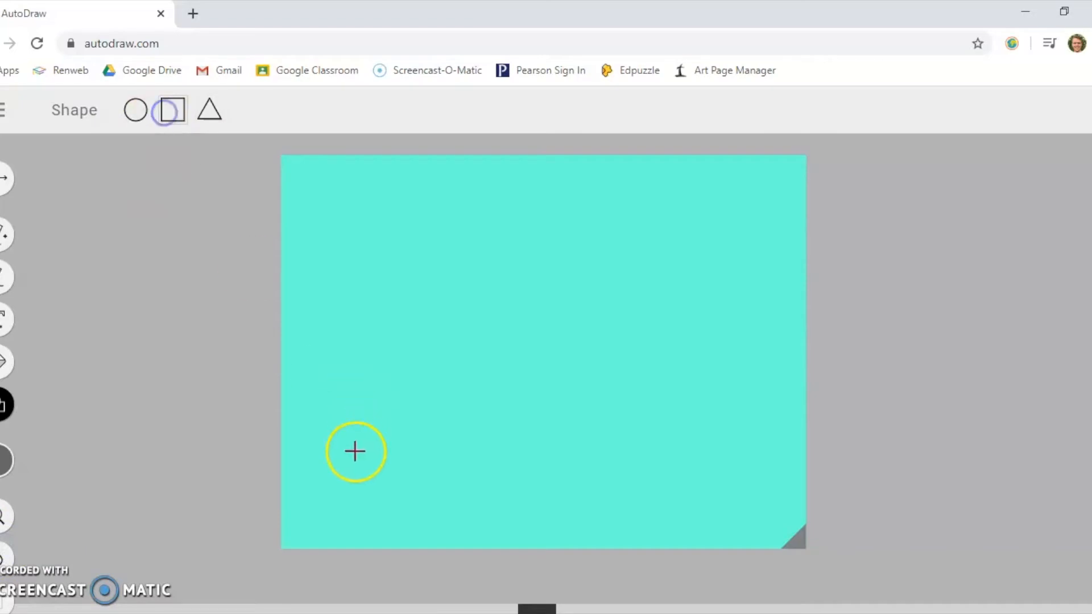
left_click_drag(283, 465, 804, 548)
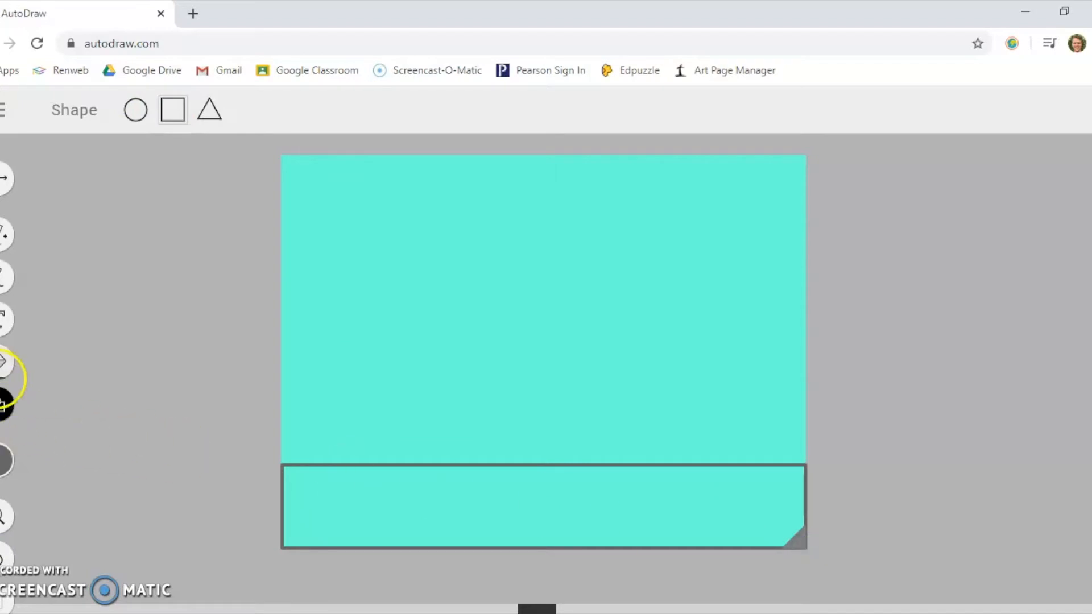
left_click(2, 361)
left_click(325, 498)
left_click(619, 497)
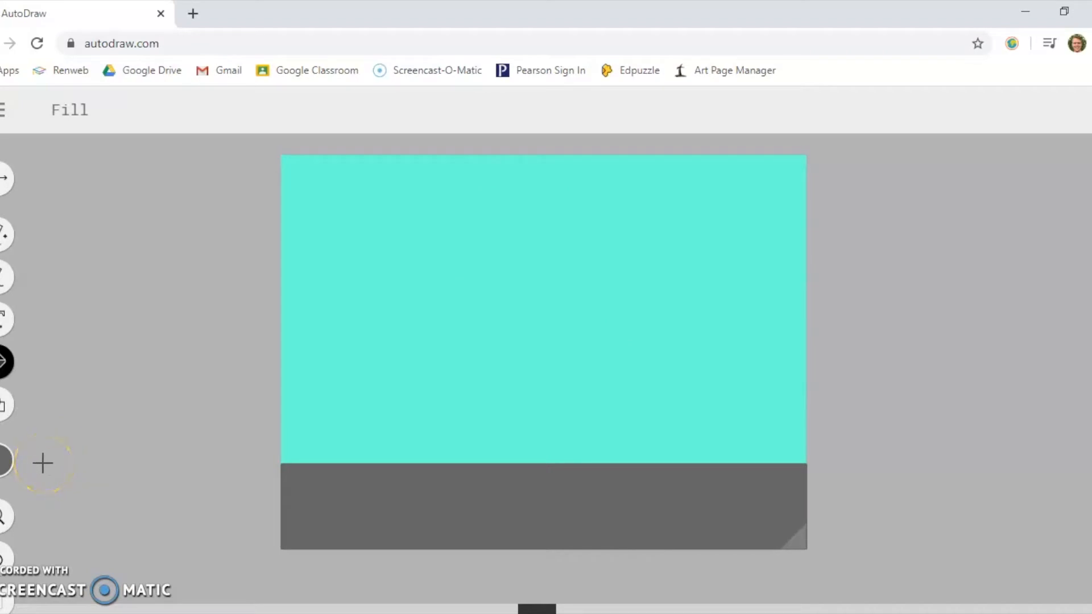
- Sketch a black tower with a door using AutoDraw and replace it with the suggested skyscraper with rooftop antennas
left_click(7, 234)
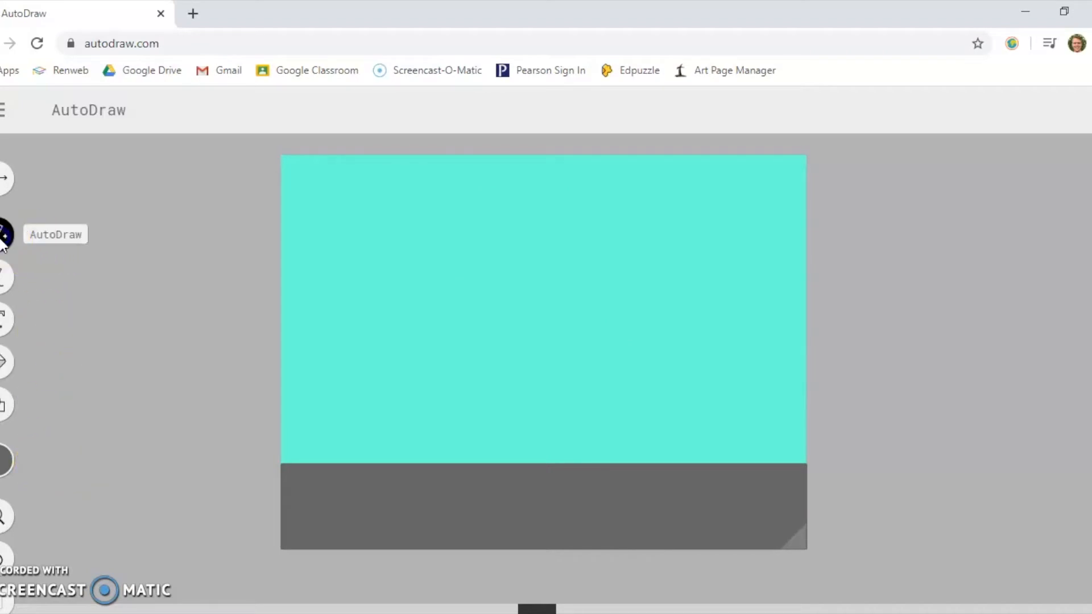
left_click(5, 455)
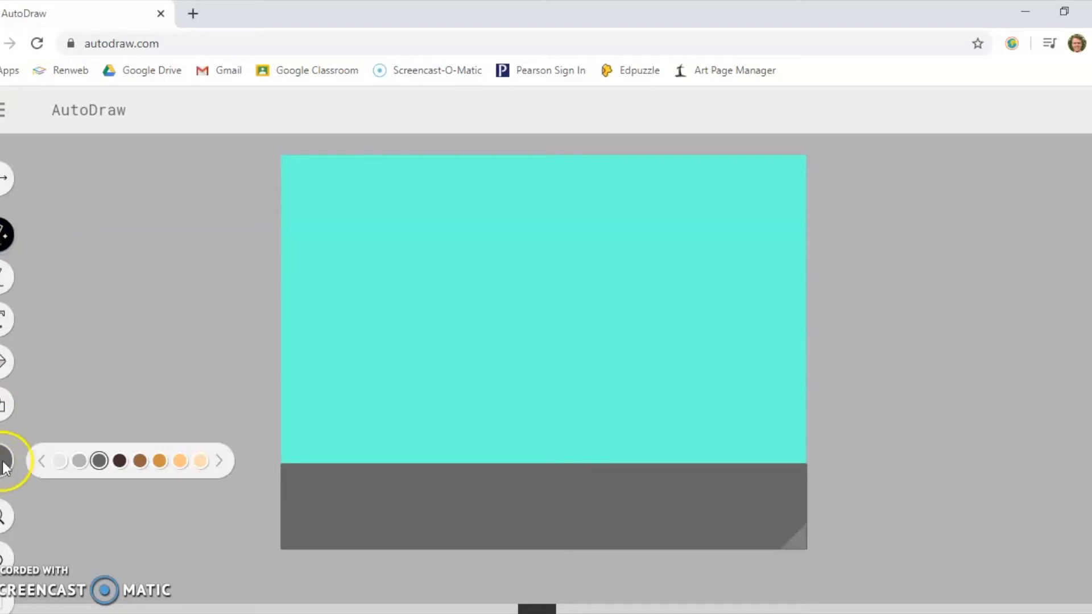
left_click(41, 459)
left_click(180, 461)
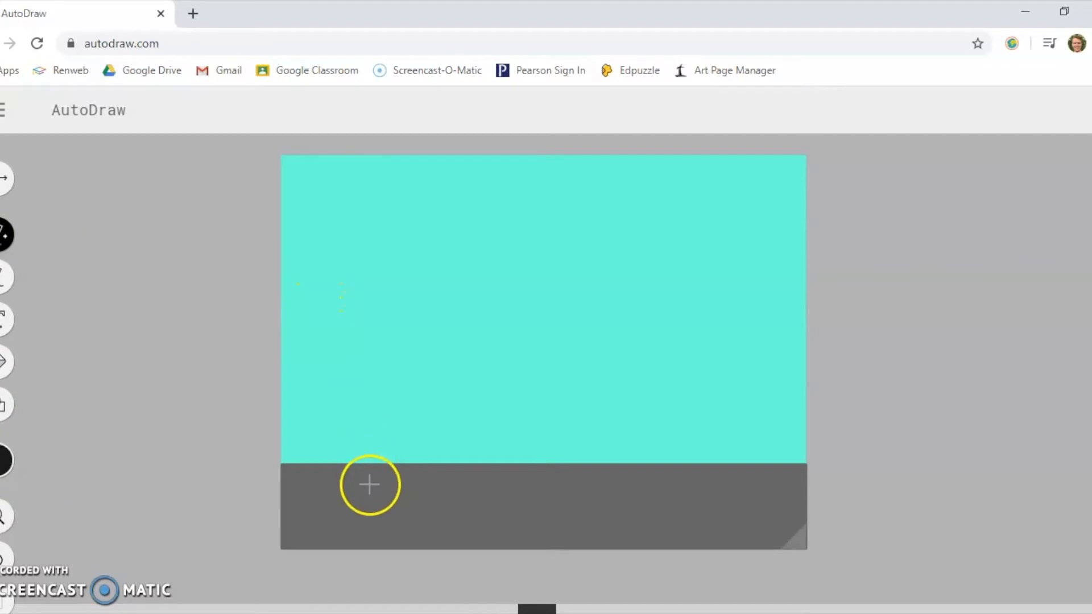
mouse_move(370, 484)
left_mouse_down()
mouse_move(379, 234)
mouse_move(451, 234)
mouse_move(449, 495)
mouse_move(369, 489)
mouse_move(423, 444)
left_mouse_up()
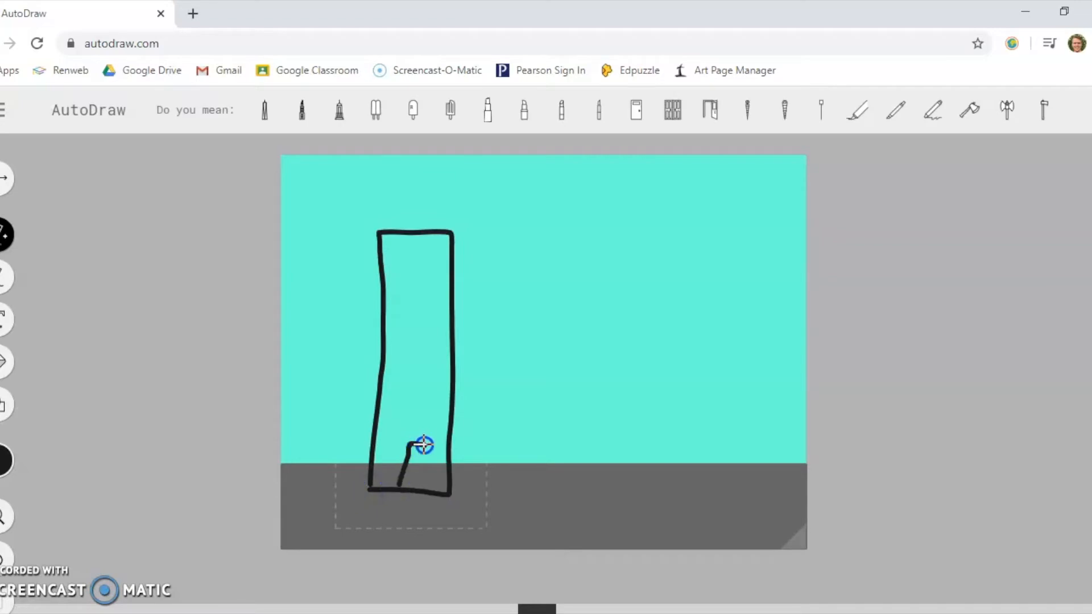
left_click_drag(423, 490, 424, 489)
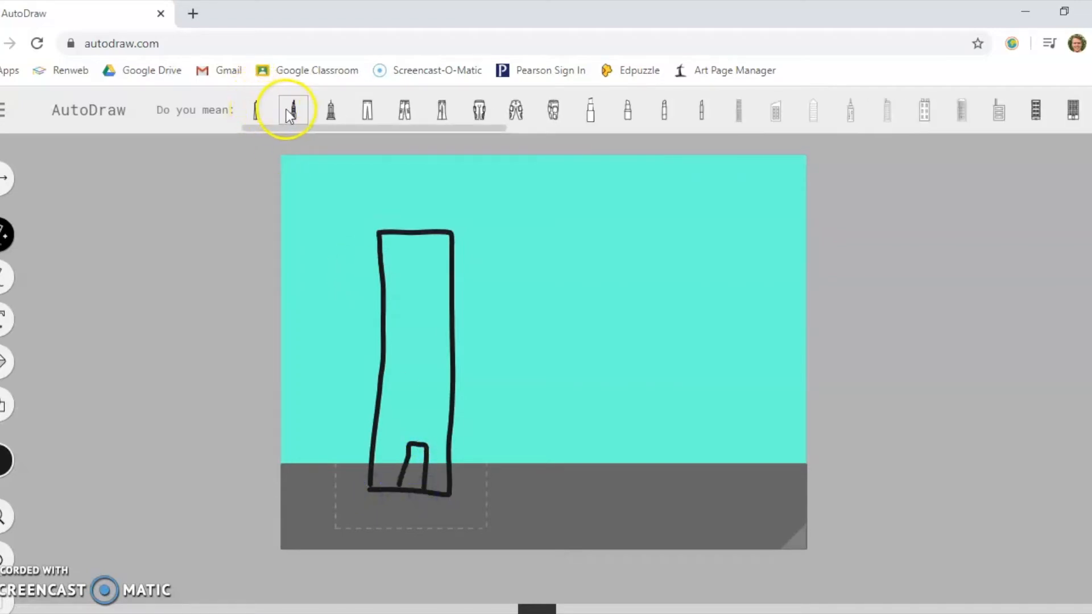
left_click(292, 112)
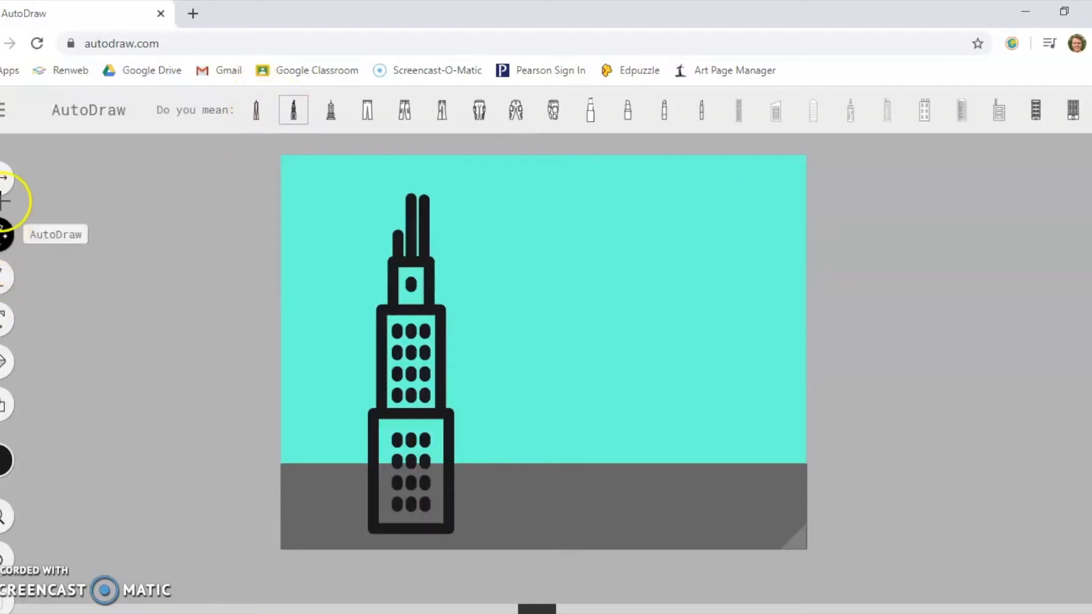
- Shrink the skyscraper and move it to the canvas's left edge, standing on the grey ground
left_click(5, 178)
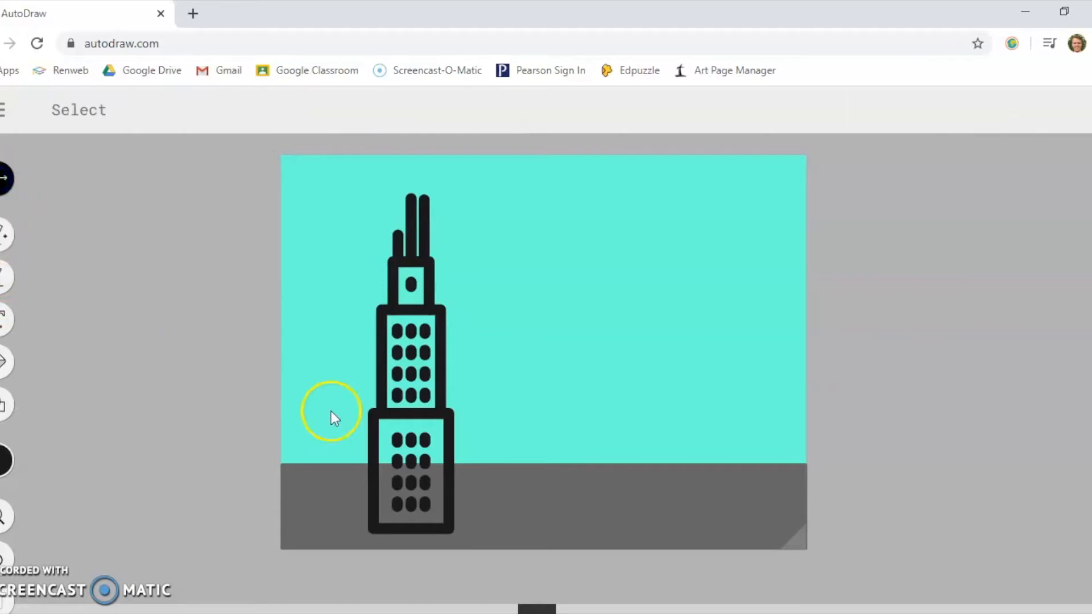
left_click(384, 414)
left_click_drag(371, 191, 404, 243)
left_click_drag(408, 330, 308, 315)
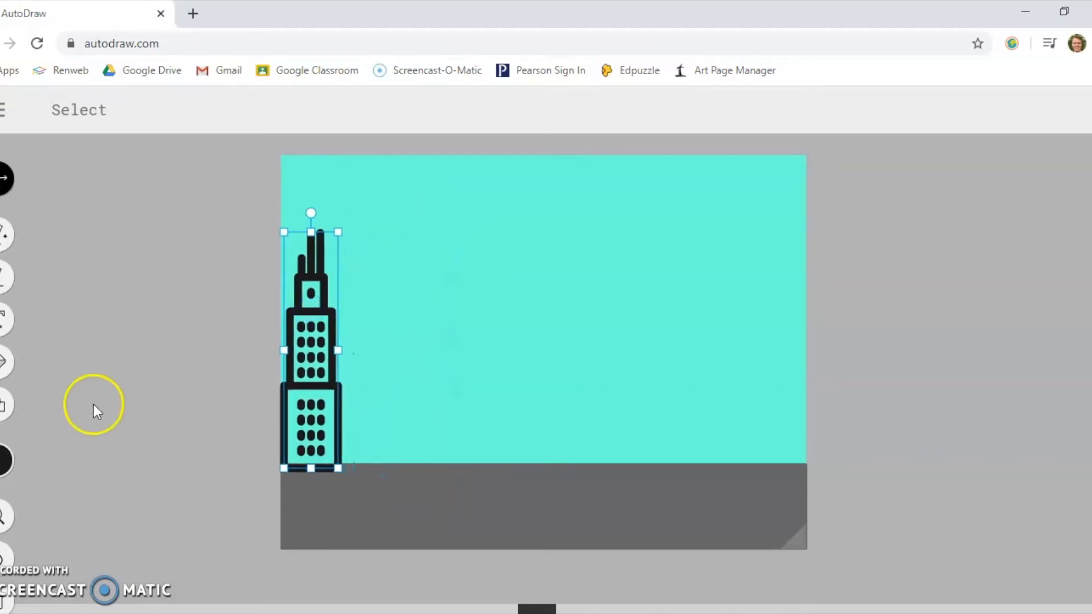
- Recolour the selected skyscraper's outline orange
left_click(4, 459)
left_click(219, 462)
left_click(219, 462)
left_click(219, 462)
left_click(220, 462)
left_click(223, 460)
left_click(223, 459)
left_click(223, 460)
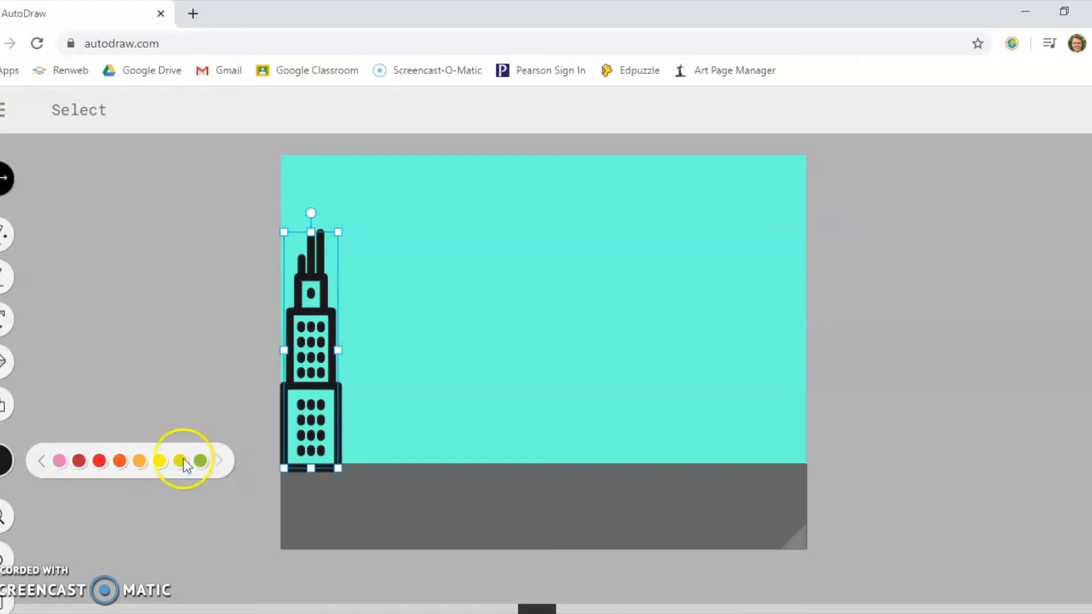
left_click(119, 460)
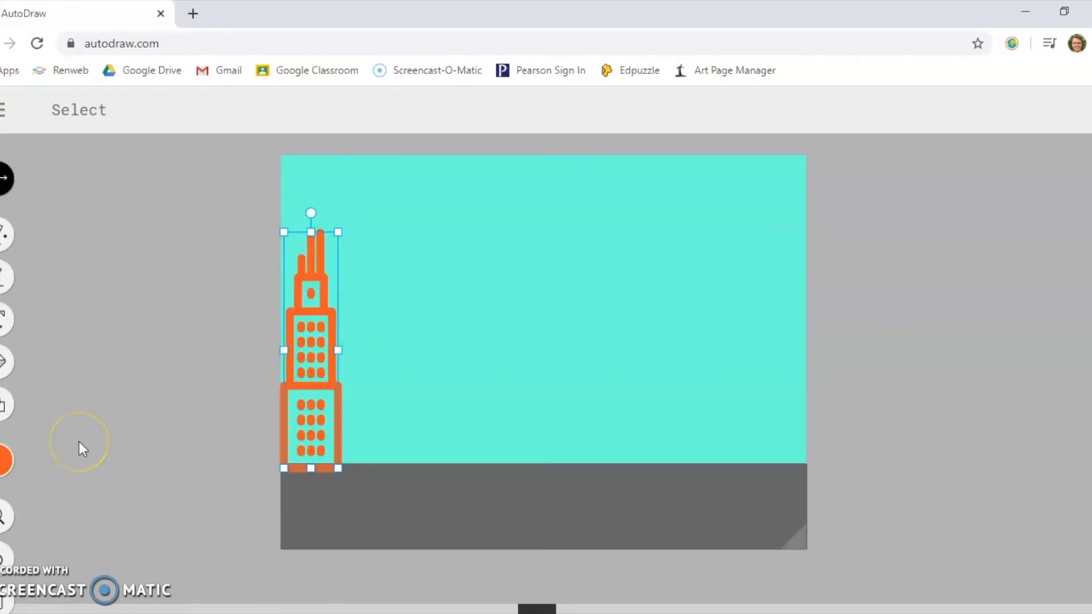
- Set the skyscraper's outline colour back to black
left_click(17, 458)
left_click(45, 461)
left_click(45, 462)
left_click(45, 462)
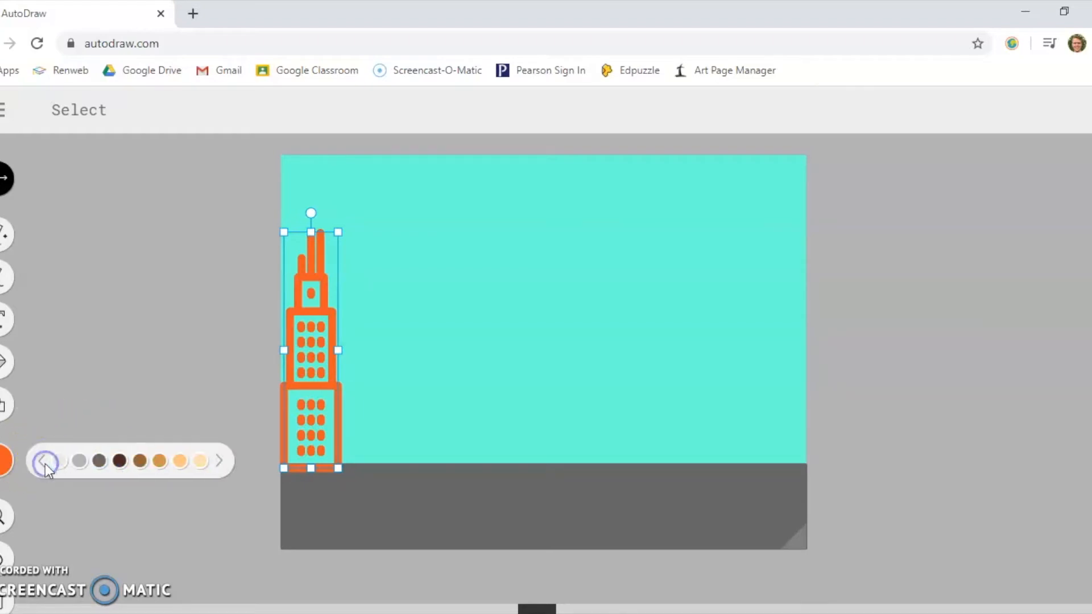
left_click(45, 461)
left_click(45, 462)
left_click(181, 461)
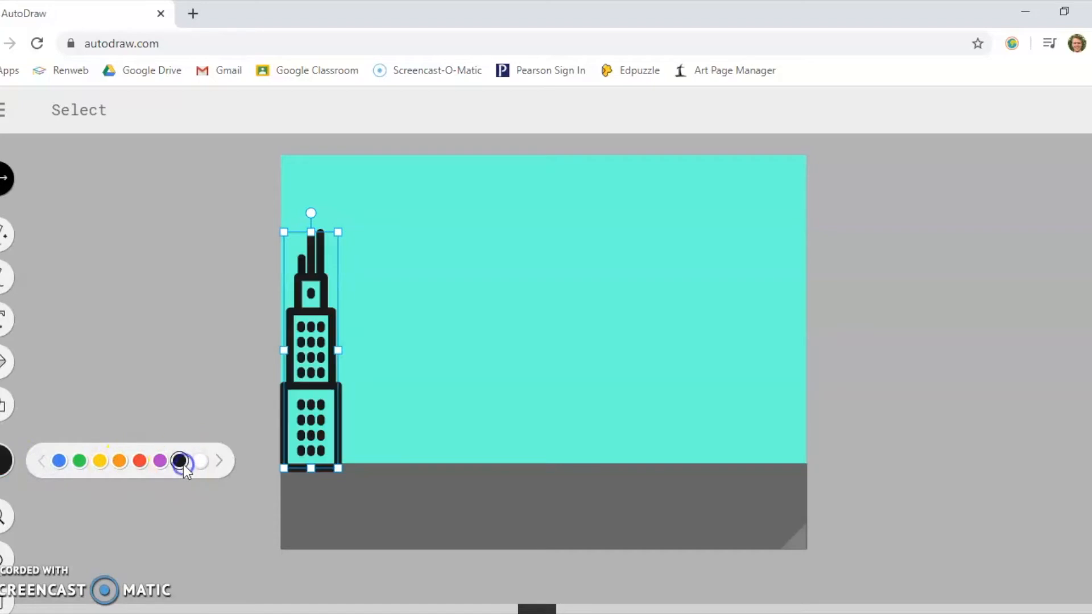
- Fill the inside of the skyscraper with orange, keeping its black outline
left_click(7, 361)
left_click(4, 459)
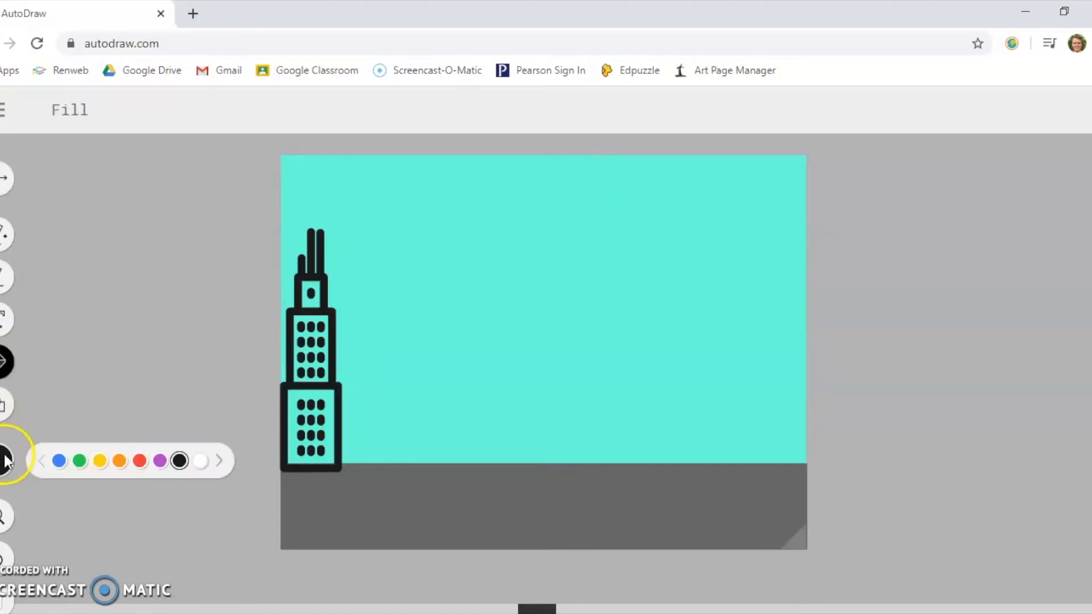
left_click(118, 461)
left_click(329, 441)
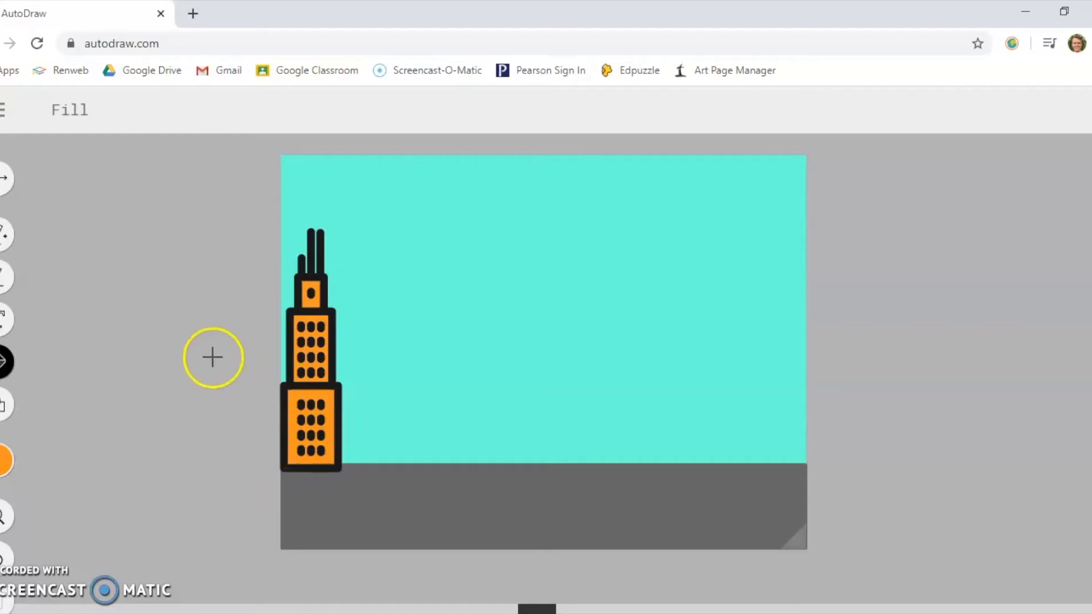
- Sketch a wide black building with AutoDraw, replace it with the suggested flag-topped building with two wings, and place it beside the skyscraper
left_click(3, 241)
left_click(4, 459)
left_click(178, 460)
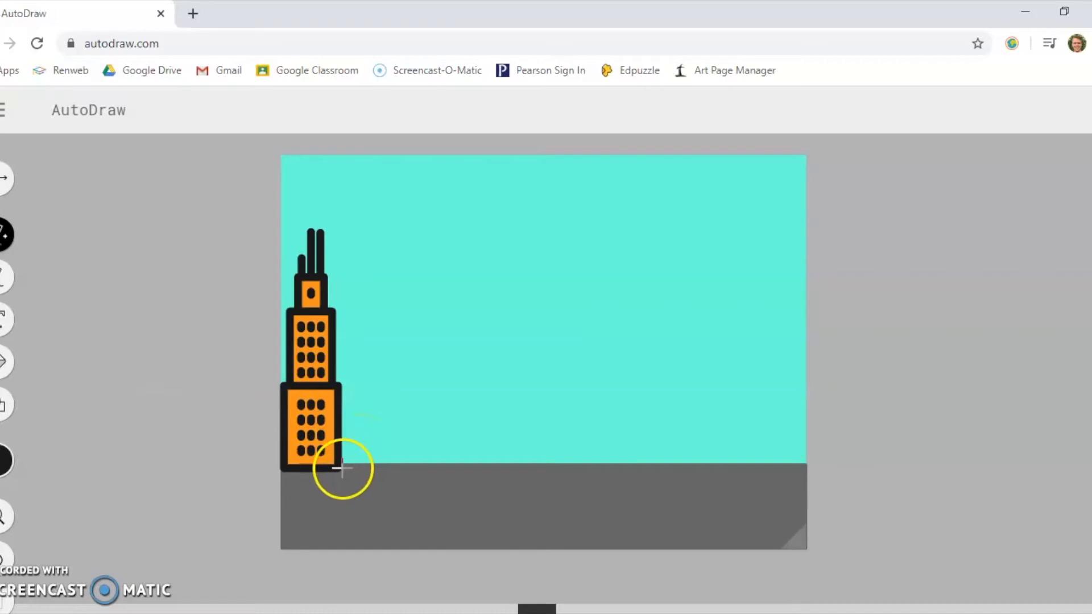
mouse_move(341, 406)
left_mouse_down()
mouse_move(382, 404)
mouse_move(386, 372)
mouse_move(477, 414)
mouse_move(511, 462)
mouse_move(434, 458)
left_mouse_up()
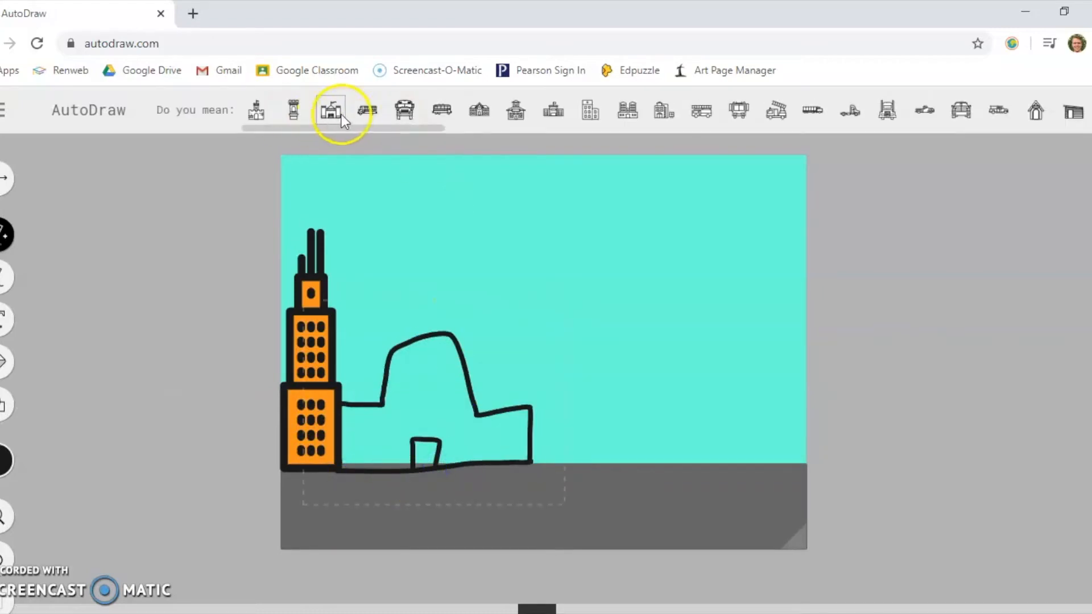
left_click(551, 112)
left_click_drag(433, 370, 473, 349)
left_click(4, 461)
left_click(223, 461)
left_click(141, 461)
left_click(2, 559)
- Fill the walls of the flag-topped building with blue
left_click(3, 362)
left_click(4, 461)
left_click(218, 461)
left_click(217, 461)
left_click(217, 461)
left_click(216, 462)
left_click(200, 461)
left_click(439, 419)
- Fill the blue building's doorway with light brown and the wide window above it with light blue
left_click(3, 461)
left_click(44, 461)
left_click(159, 461)
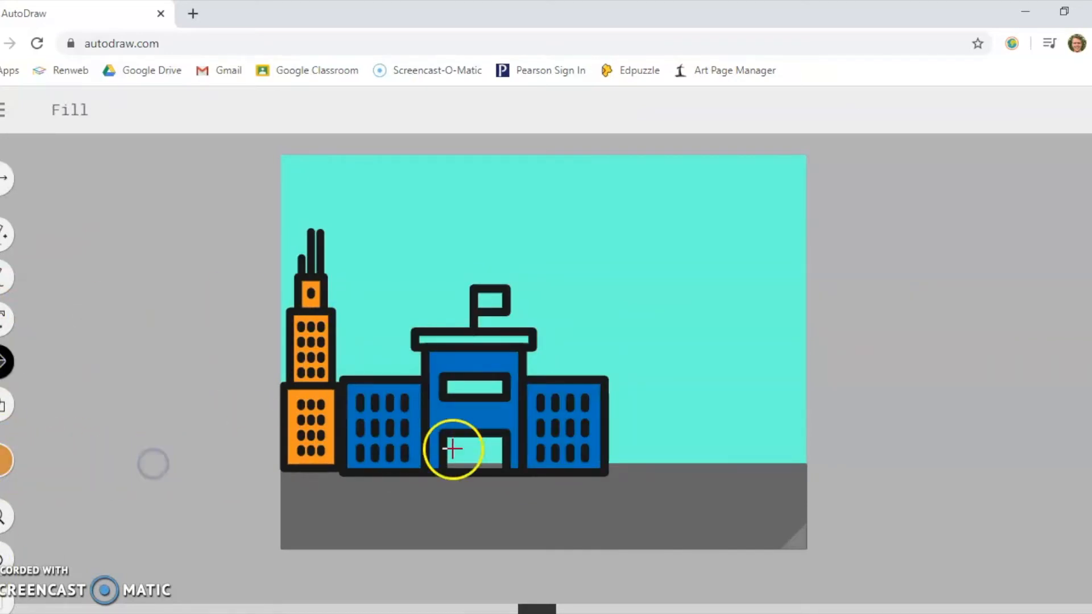
left_click(451, 448)
left_click(4, 461)
left_click(214, 460)
left_click(217, 459)
left_click(43, 462)
left_click(119, 461)
left_click(459, 388)
- Fill the blue building's roof slab with black and its flag with white
left_click(4, 462)
left_click(41, 461)
left_click(41, 461)
left_click(180, 461)
left_click(472, 340)
left_click(4, 461)
left_click(201, 461)
left_click(489, 301)
- Sketch a black house at the canvas's right edge using AutoDraw and replace it with the suggested doghouse with an arched door
left_click(3, 461)
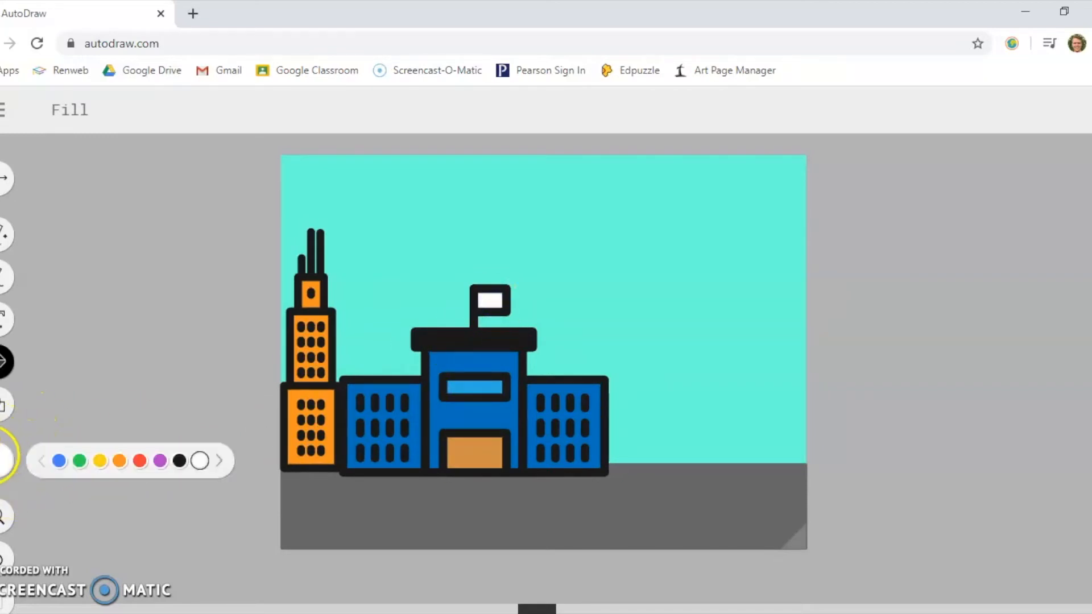
left_click(1, 234)
left_click(4, 461)
left_click(179, 462)
mouse_move(732, 466)
left_mouse_down()
mouse_move(734, 415)
mouse_move(805, 386)
mouse_move(801, 468)
mouse_move(812, 377)
left_mouse_up()
left_click(373, 110)
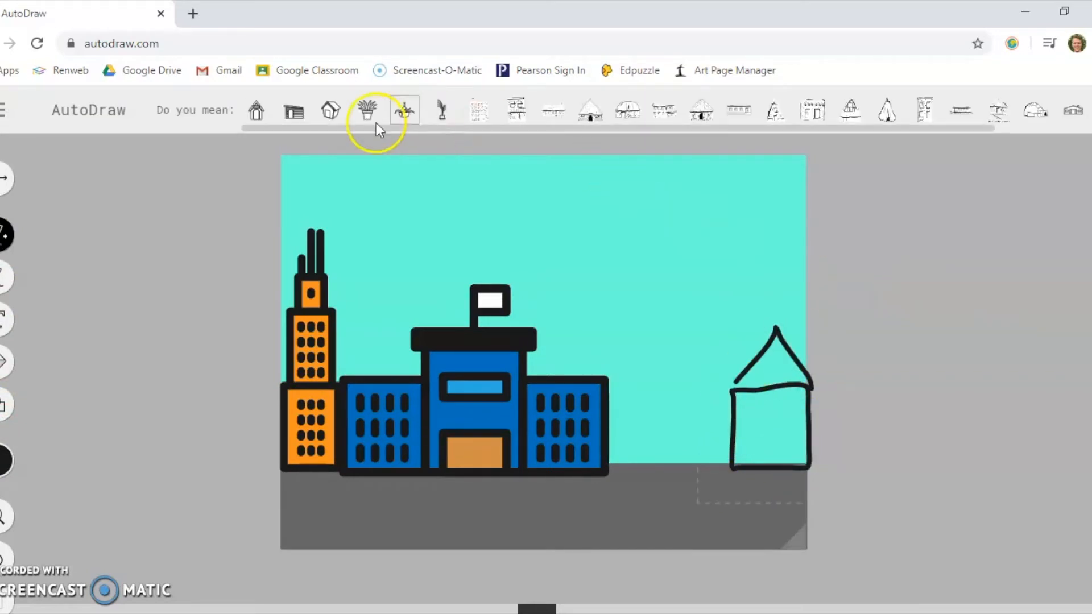
- Shrink the doghouse and position it on the grey ground at the canvas's right edge
left_click(3, 177)
left_click_drag(721, 434, 715, 415)
left_click_drag(691, 289, 759, 396)
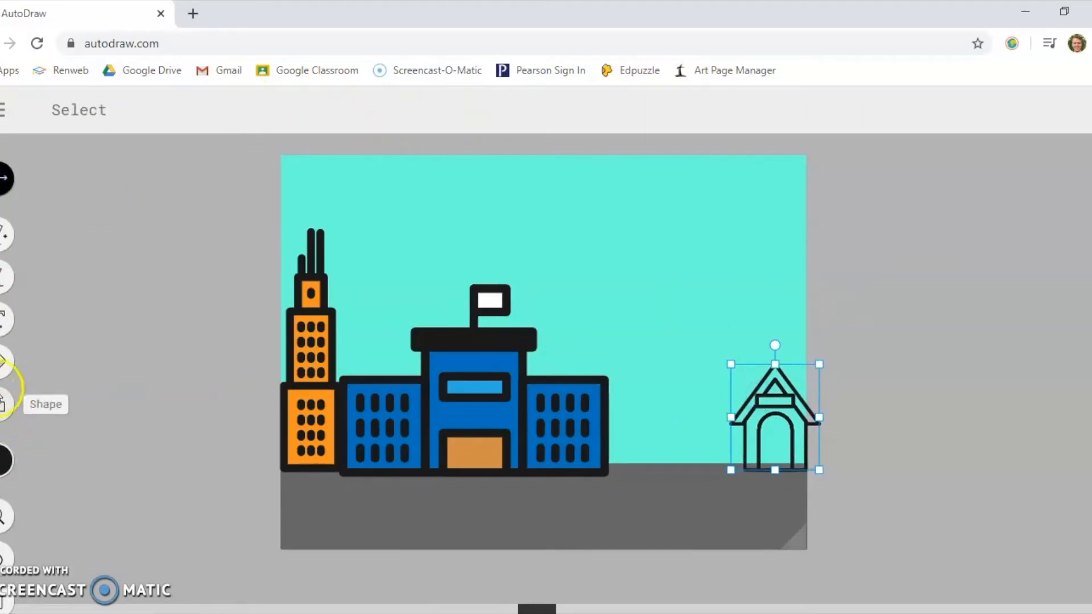
- Fill the doghouse with purple and its arched doorway with dark brown
left_click(3, 361)
left_click(3, 461)
left_click(166, 464)
left_click(758, 435)
left_click(3, 461)
left_click(220, 458)
left_click(119, 461)
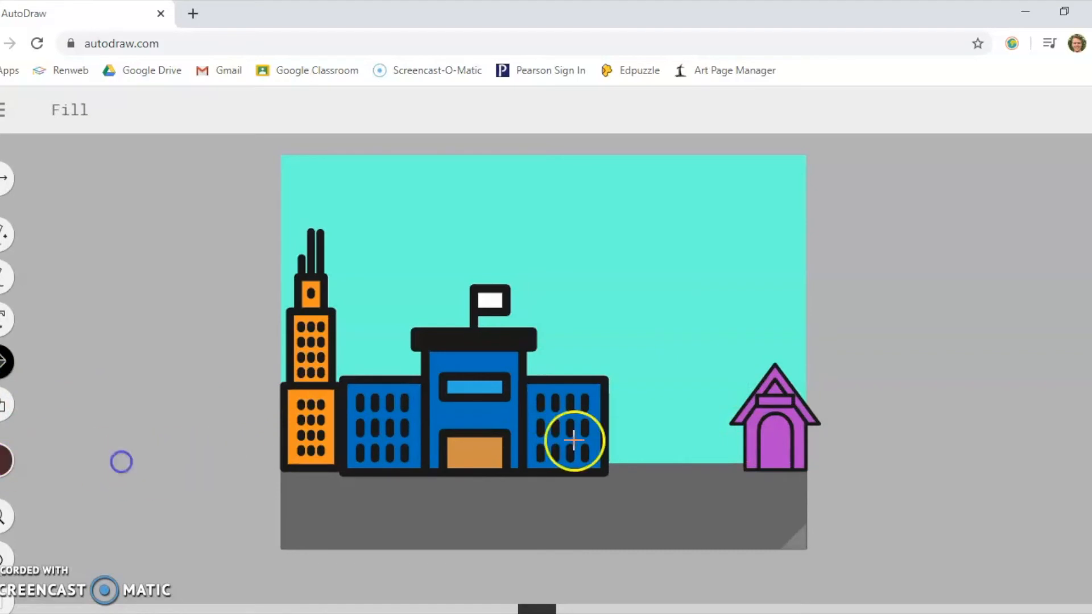
left_click(774, 442)
- Fill the doghouse's roof with black and the nameplate above its door with yellow
left_click(6, 463)
left_click(42, 461)
left_click(178, 461)
left_click(742, 415)
left_click(5, 463)
left_click(101, 460)
left_click(775, 401)
- Draw a tall black rectangle as a tower with the Shape tool and move it against the blue building's right side
left_click(3, 407)
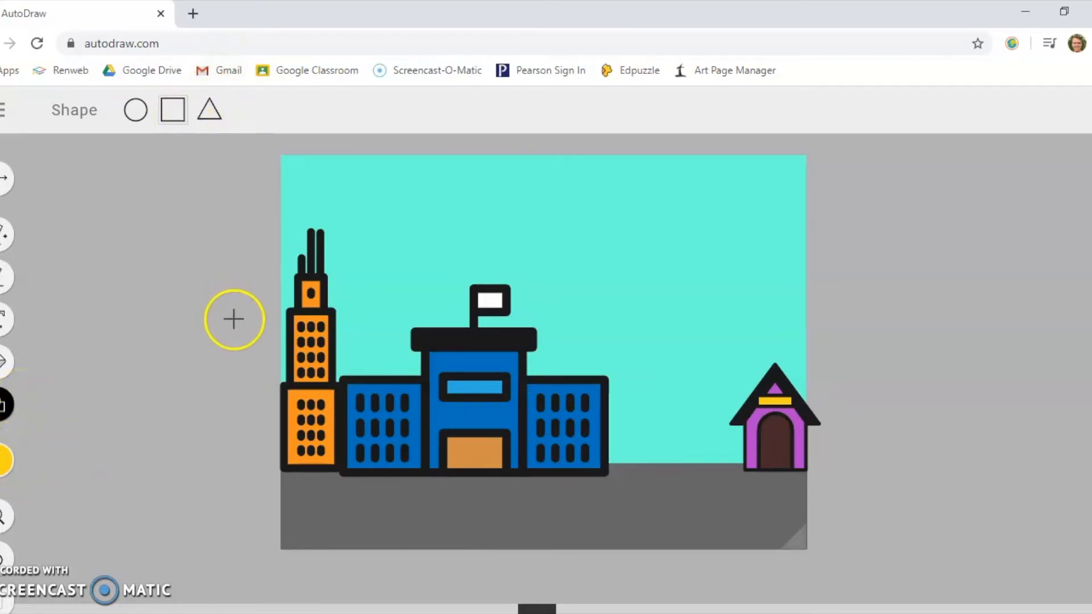
left_click(5, 461)
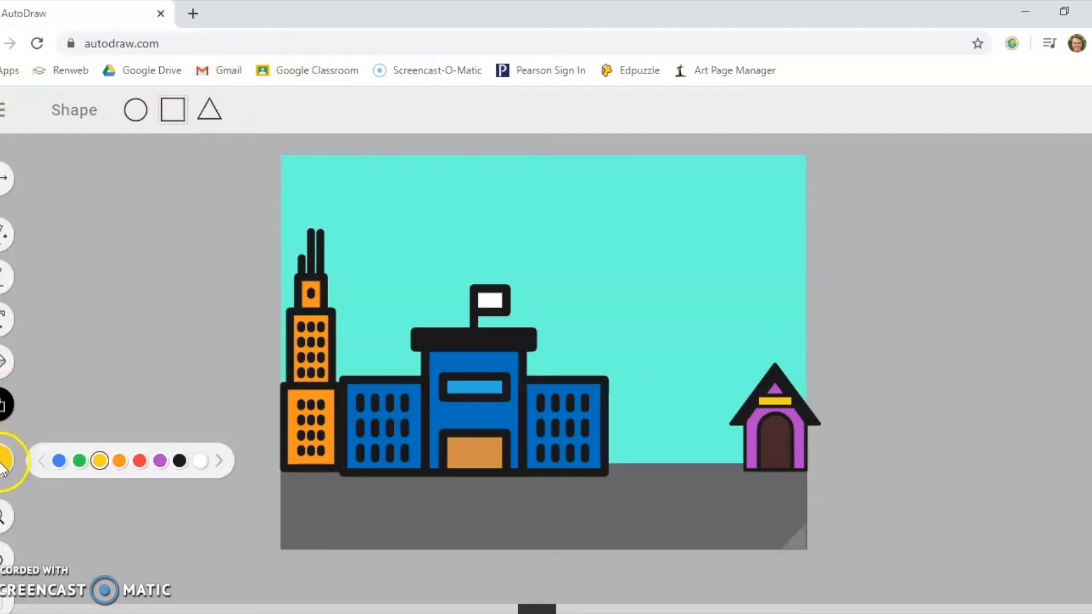
left_click(179, 461)
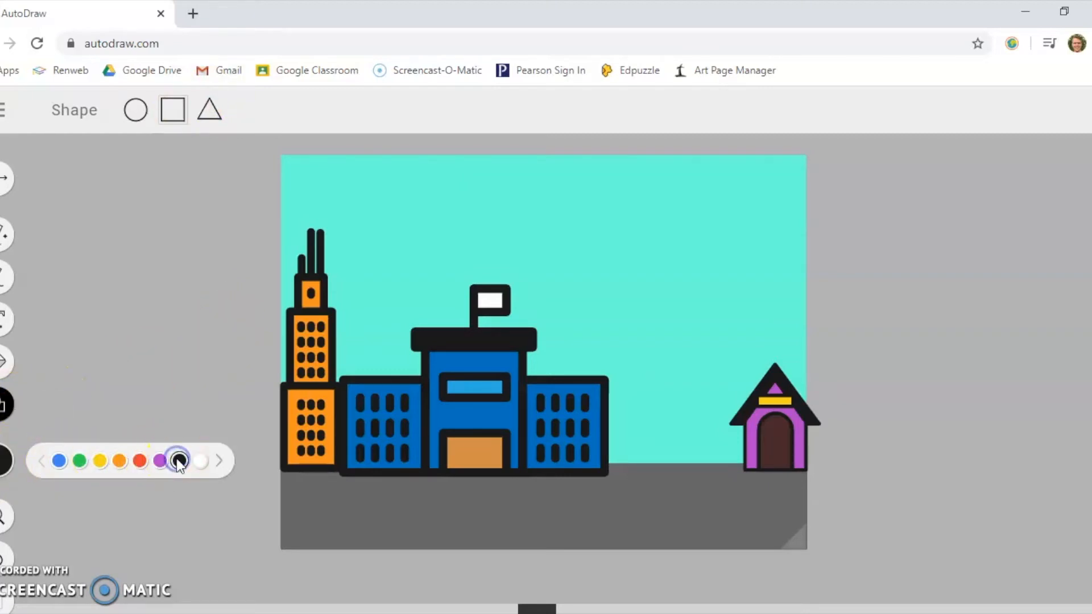
left_click(5, 407)
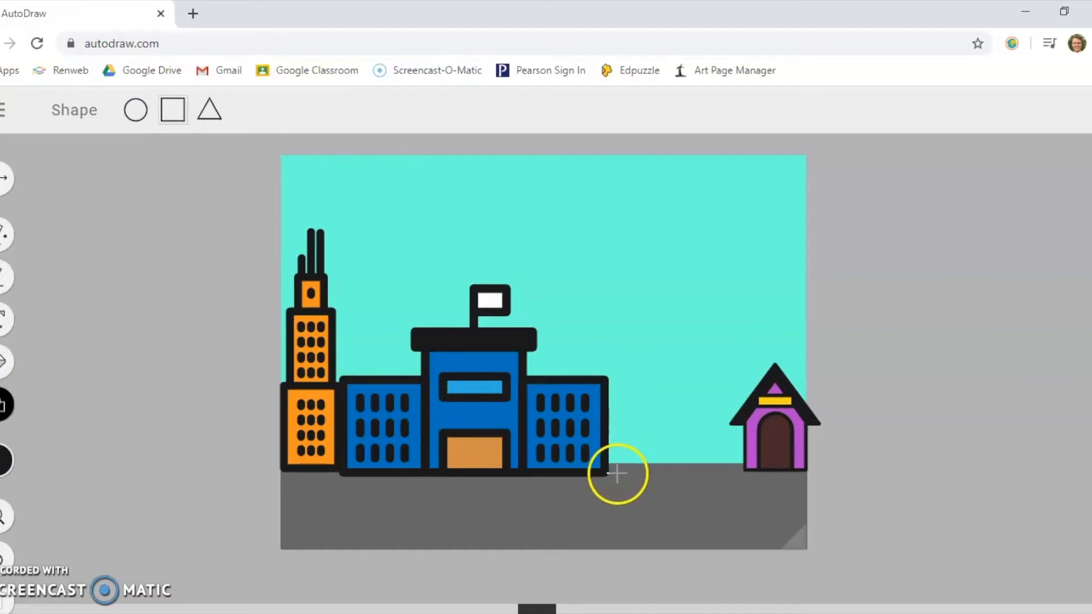
left_click_drag(617, 473, 693, 202)
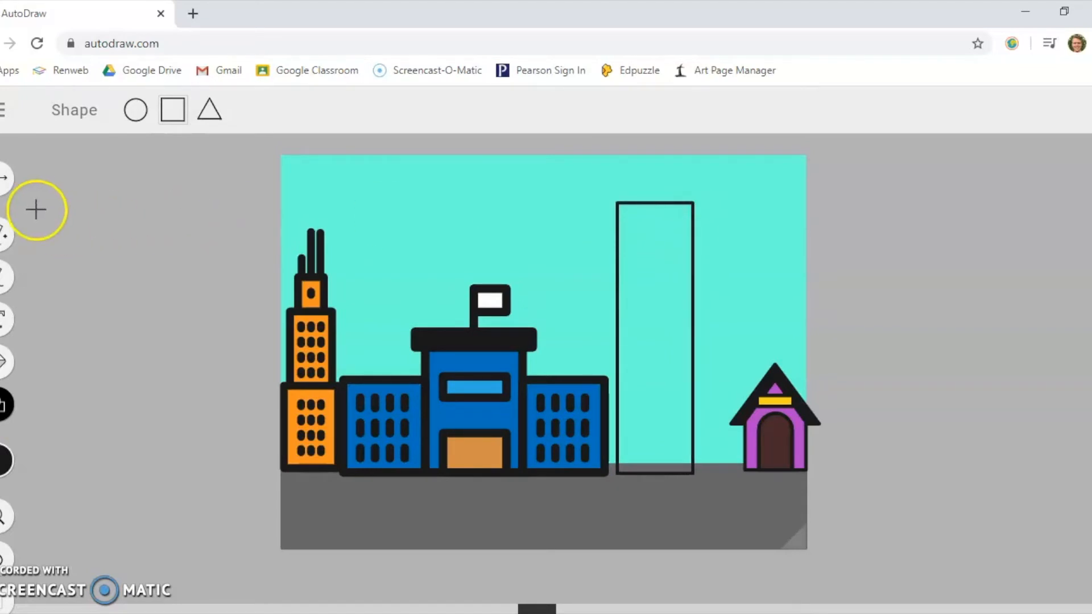
left_click(6, 178)
left_click_drag(645, 204, 635, 202)
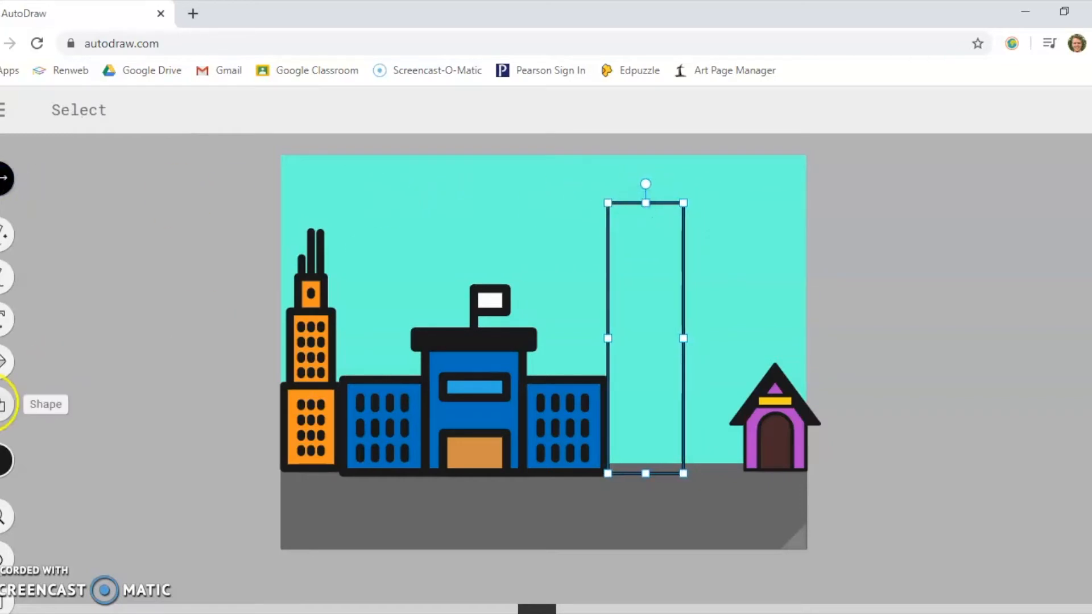
- Draw a narrow door at the tower's base and four wide rectangular windows stacked above it
left_click(6, 459)
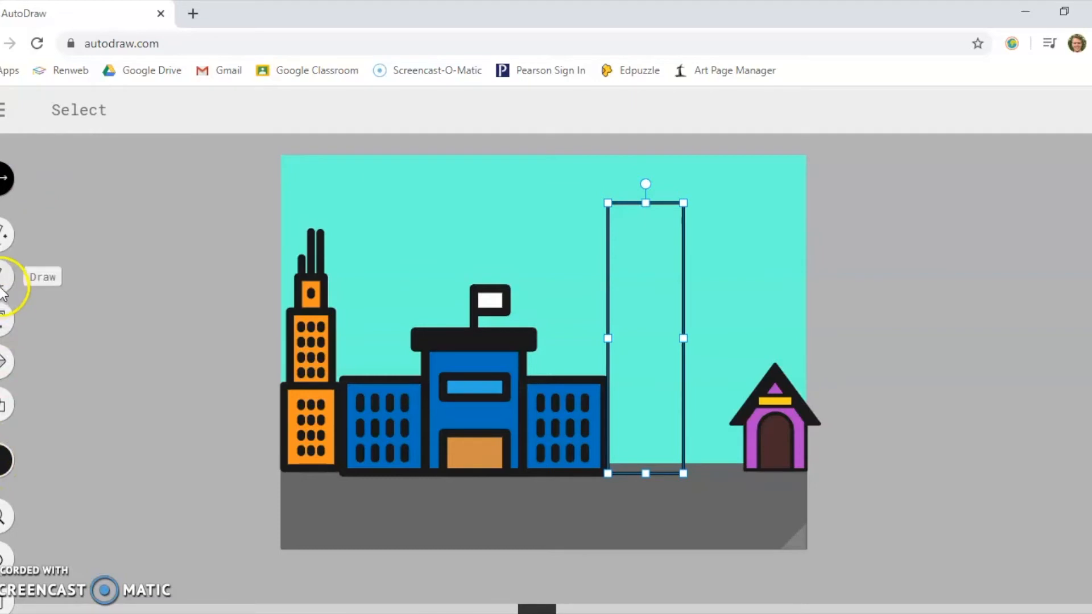
left_click(5, 405)
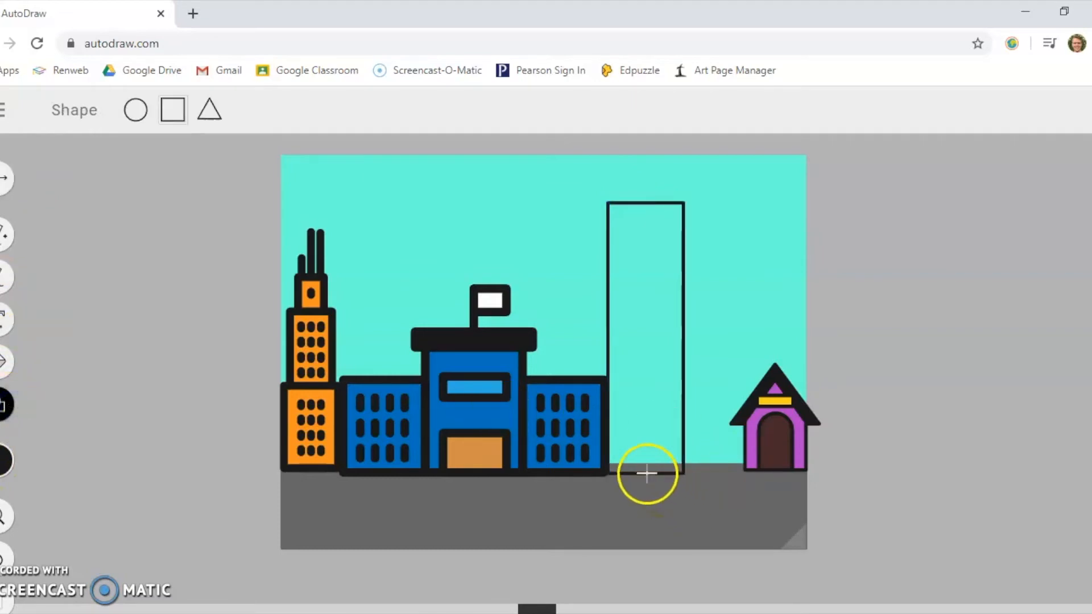
mouse_move(647, 439)
left_mouse_down()
mouse_move(614, 427)
mouse_move(672, 398)
mouse_move(675, 407)
left_mouse_up()
mouse_move(615, 381)
left_mouse_down()
mouse_move(667, 348)
mouse_move(673, 360)
left_mouse_up()
left_click_drag(616, 325, 672, 303)
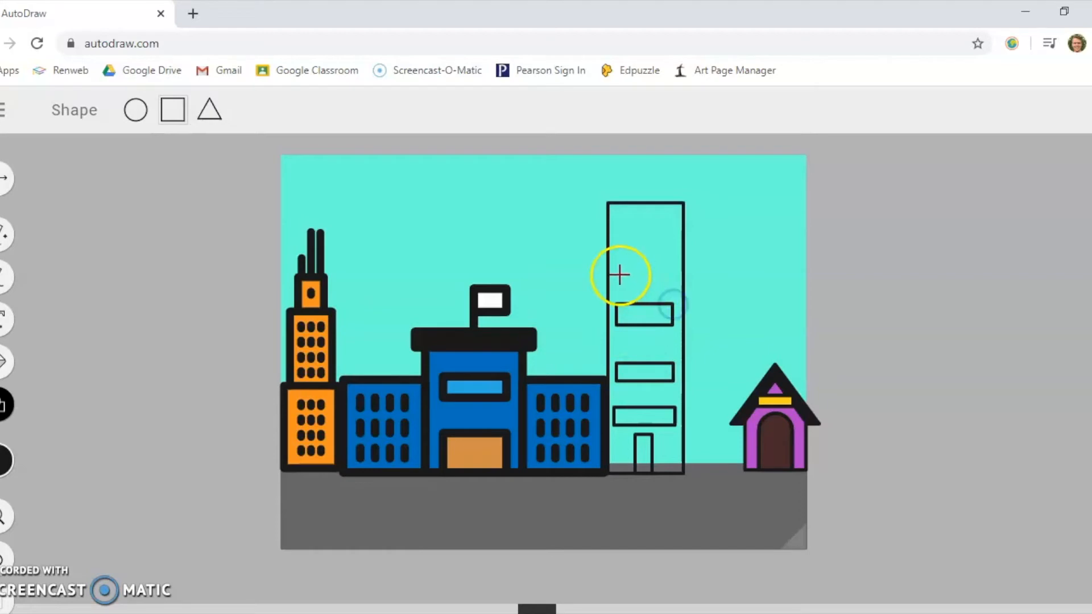
left_click_drag(615, 273, 674, 254)
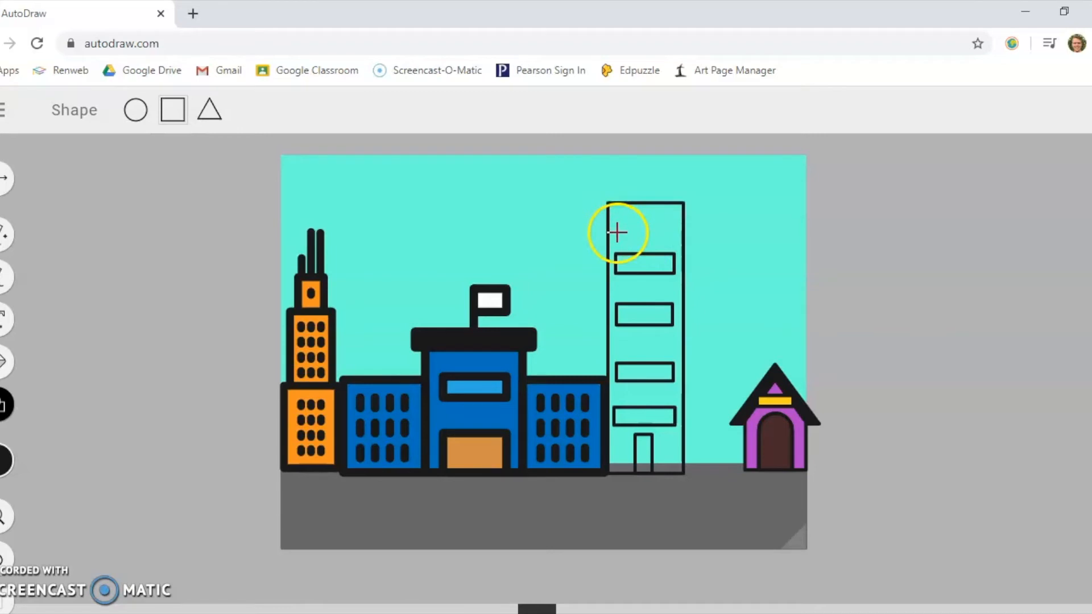
- Draw a thin rectangular pole on the tower's roof, then place a circle on top of it and enlarge the circle slightly
left_click(3, 464)
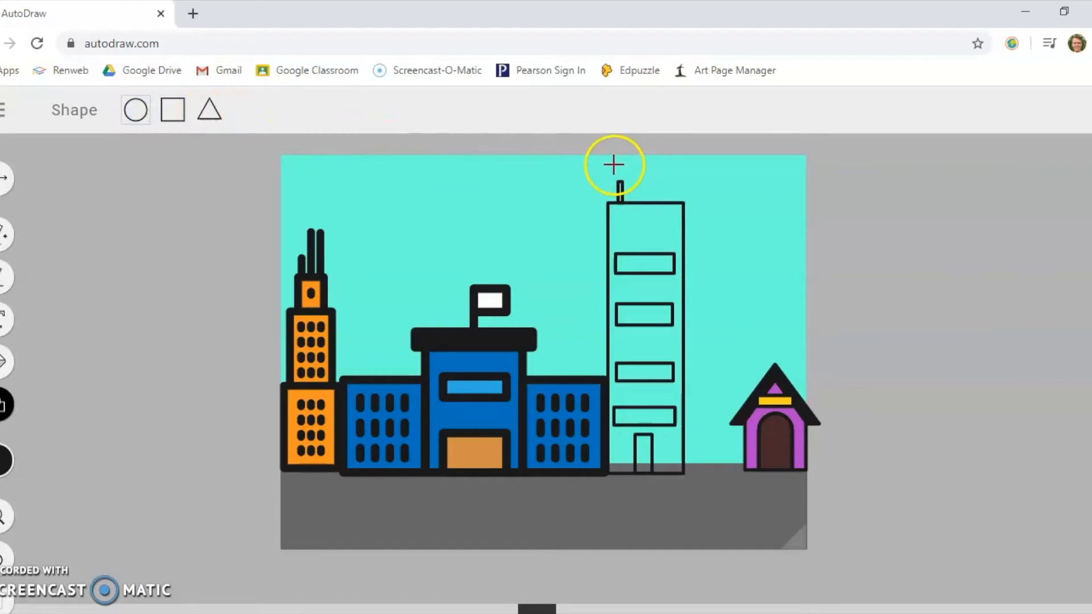
left_click_drag(598, 151, 621, 167)
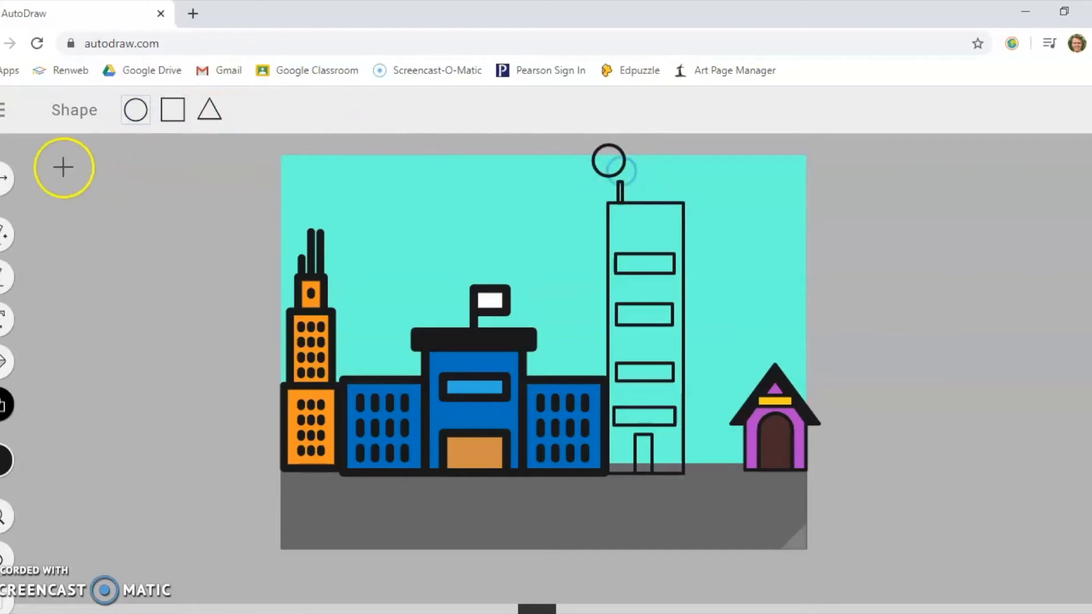
left_click(10, 173)
left_click_drag(593, 158, 602, 163)
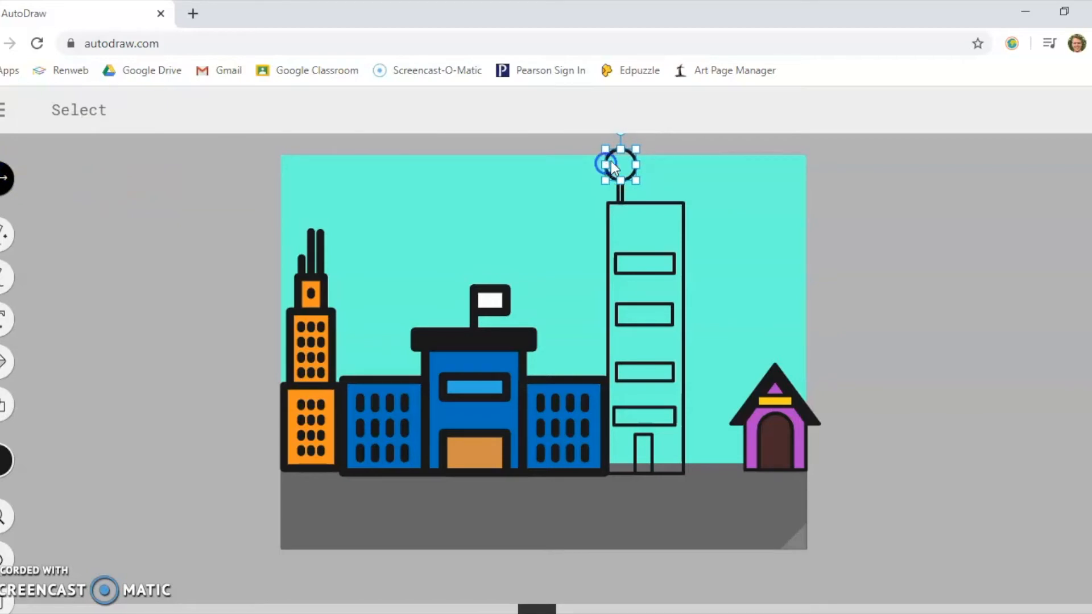
left_click_drag(612, 157, 602, 148)
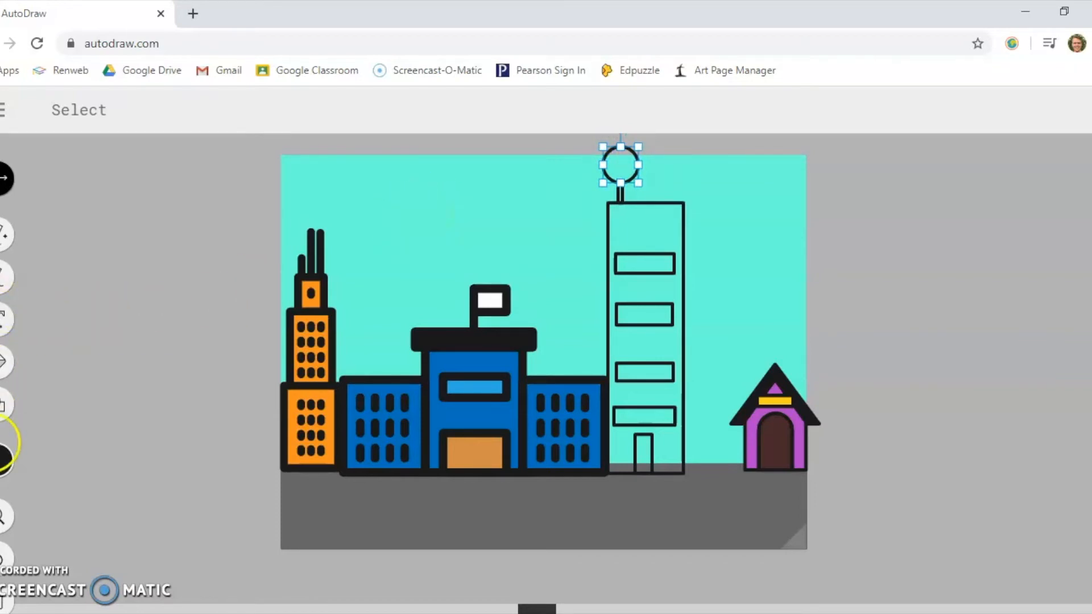
- Draw a flat rectangle above the right part of the tower's roof and join it to the roof with two short freehand lines
left_click(2, 407)
left_click(169, 110)
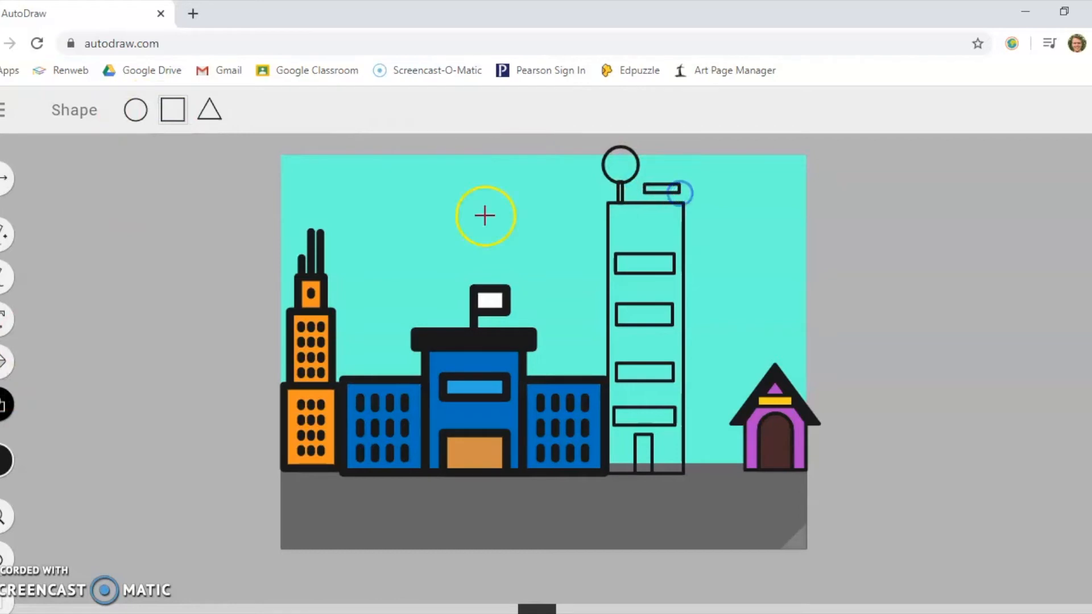
left_click(3, 277)
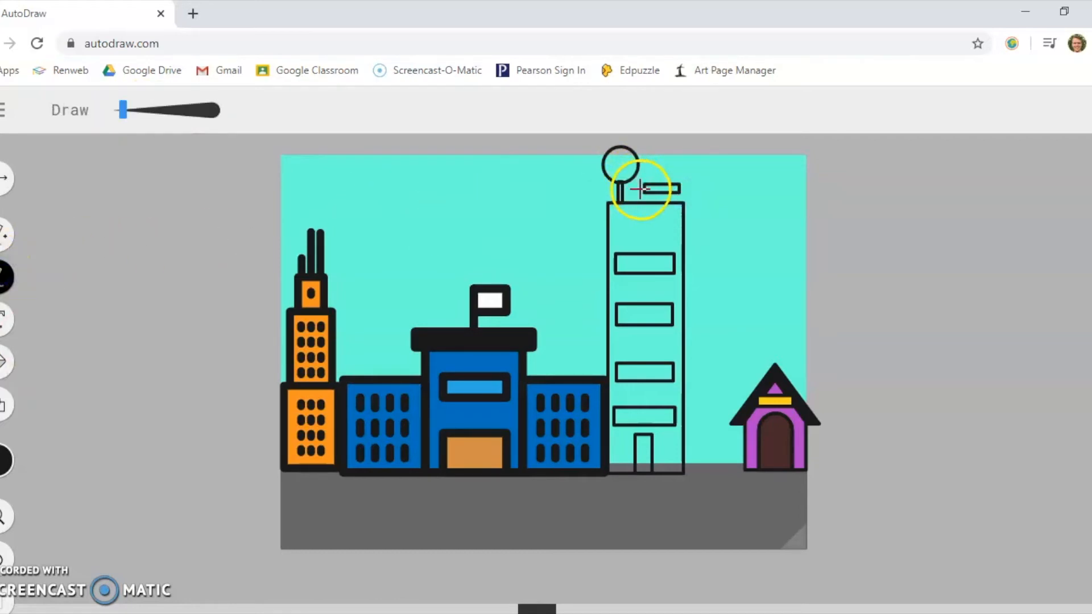
left_click_drag(644, 193, 677, 199)
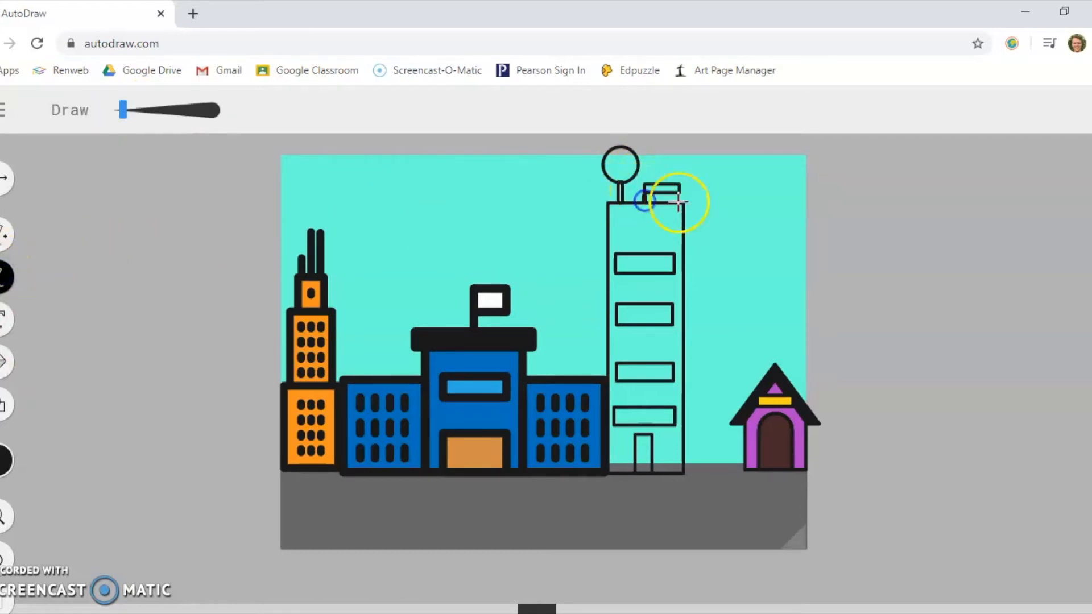
left_click_drag(678, 200, 680, 203)
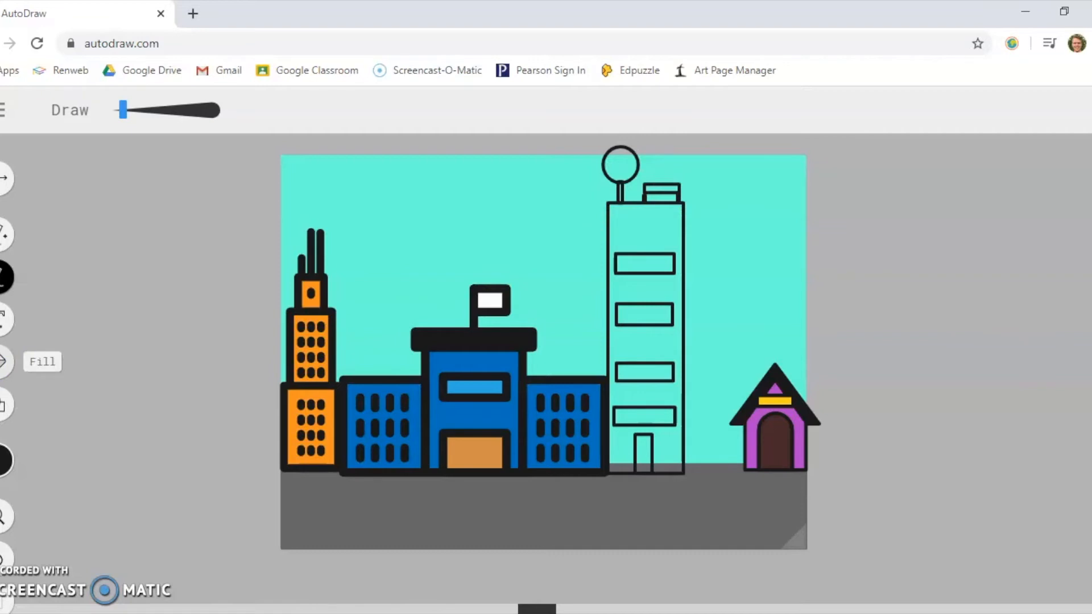
- Fill the tall tower's walls with light green
left_click(3, 362)
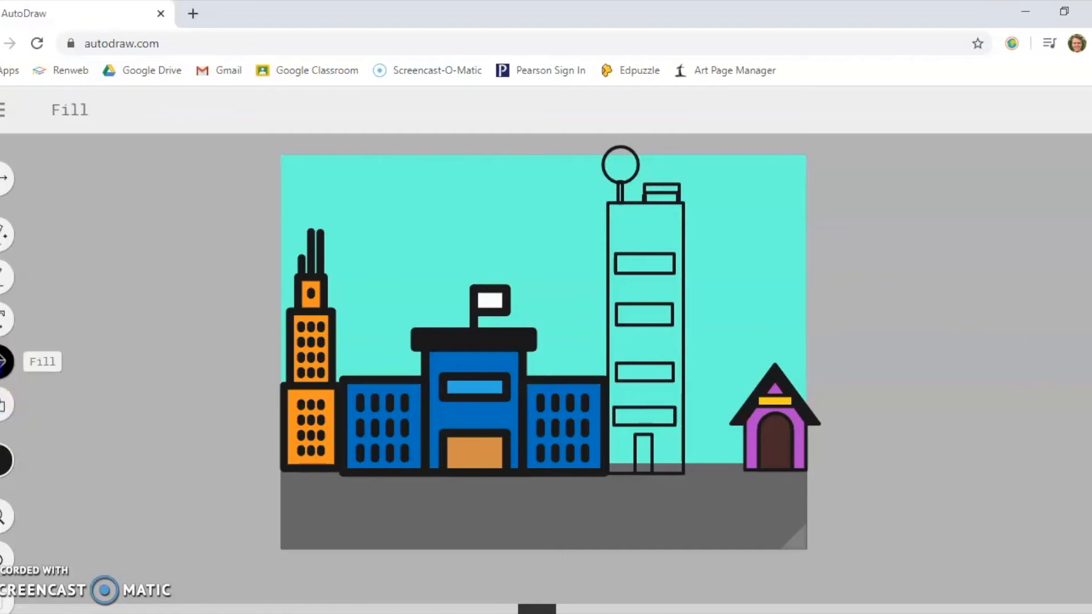
left_click(5, 459)
left_click(216, 460)
left_click(216, 460)
left_click(216, 459)
left_click(216, 459)
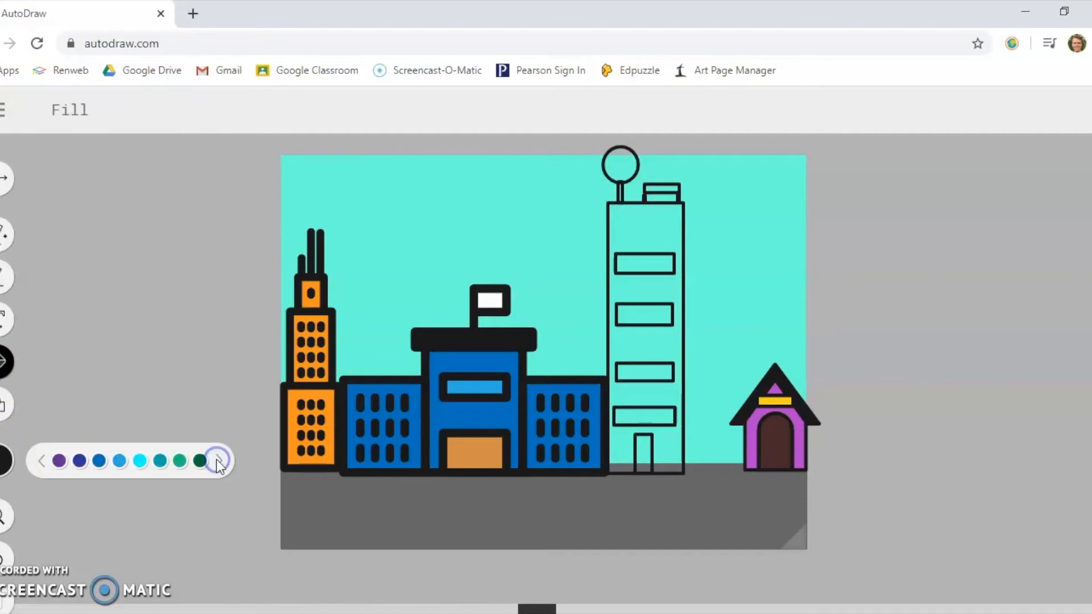
left_click(216, 459)
left_click(202, 462)
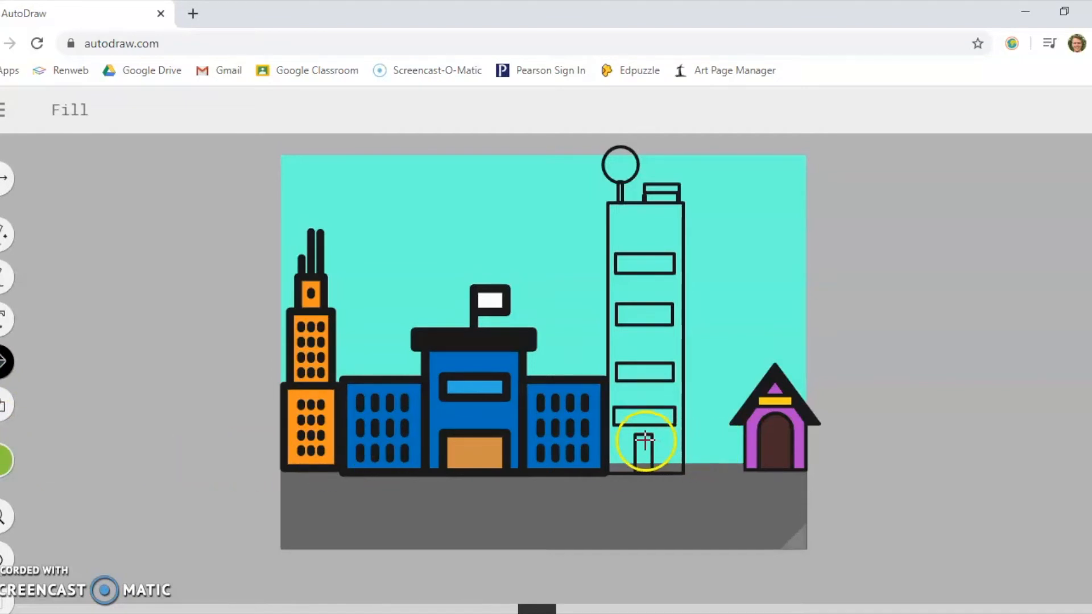
left_click(665, 344)
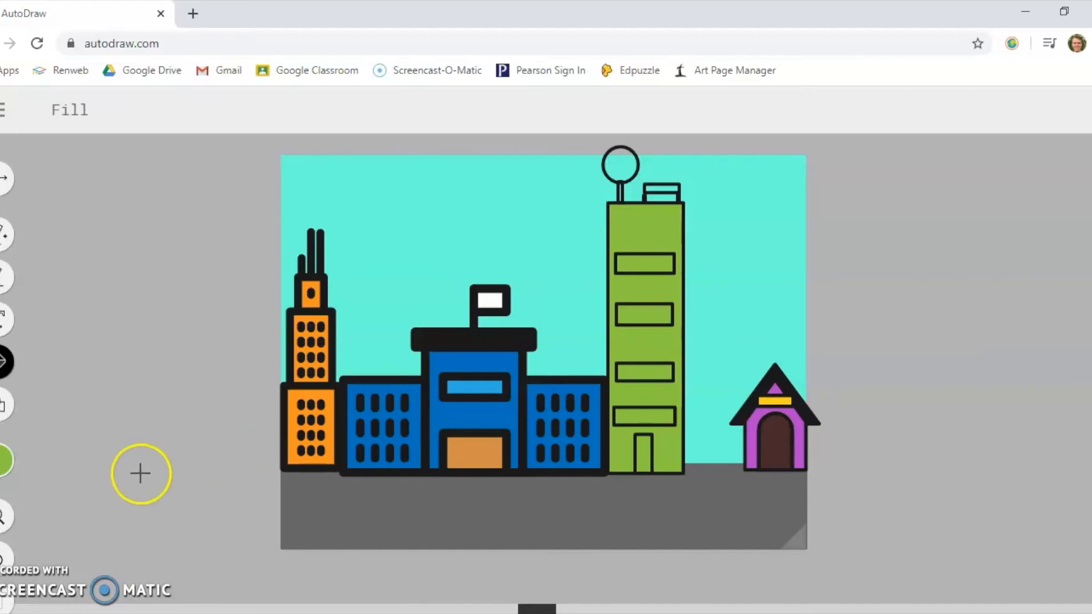
- Fill the four rectangular windows of the green tower with light blue
left_click(5, 461)
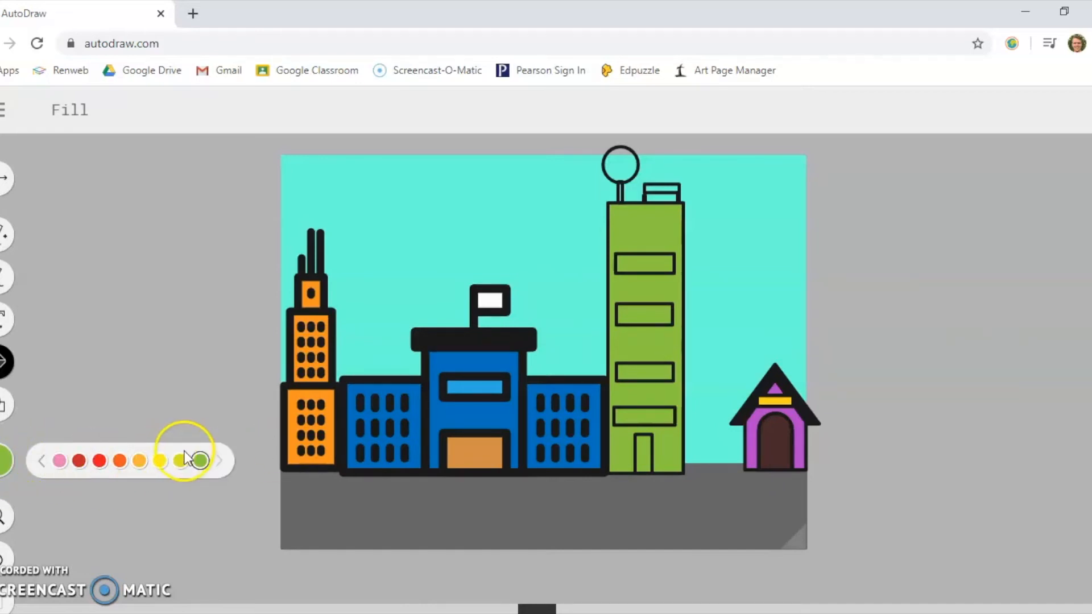
left_click(40, 461)
left_click(40, 460)
left_click(120, 461)
left_click(644, 416)
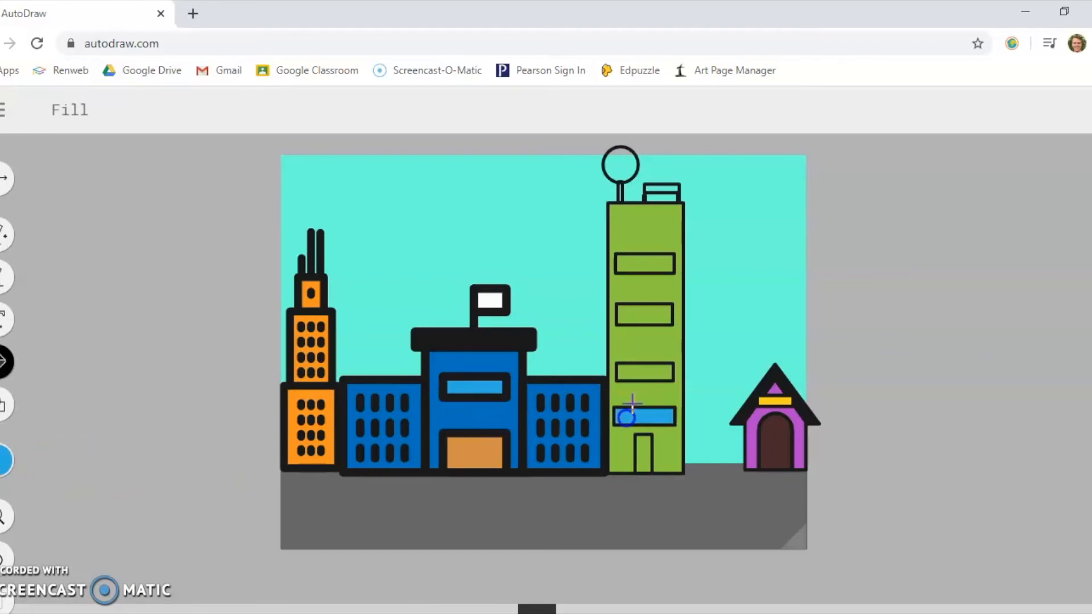
left_click(644, 372)
left_click(644, 314)
left_click(647, 262)
- Fill the green tower's door, the rooftop pole and the flat rooftop rectangle with dark brown
left_click(6, 461)
left_click(41, 461)
left_click(41, 461)
left_click(40, 460)
left_click(119, 461)
left_click(643, 455)
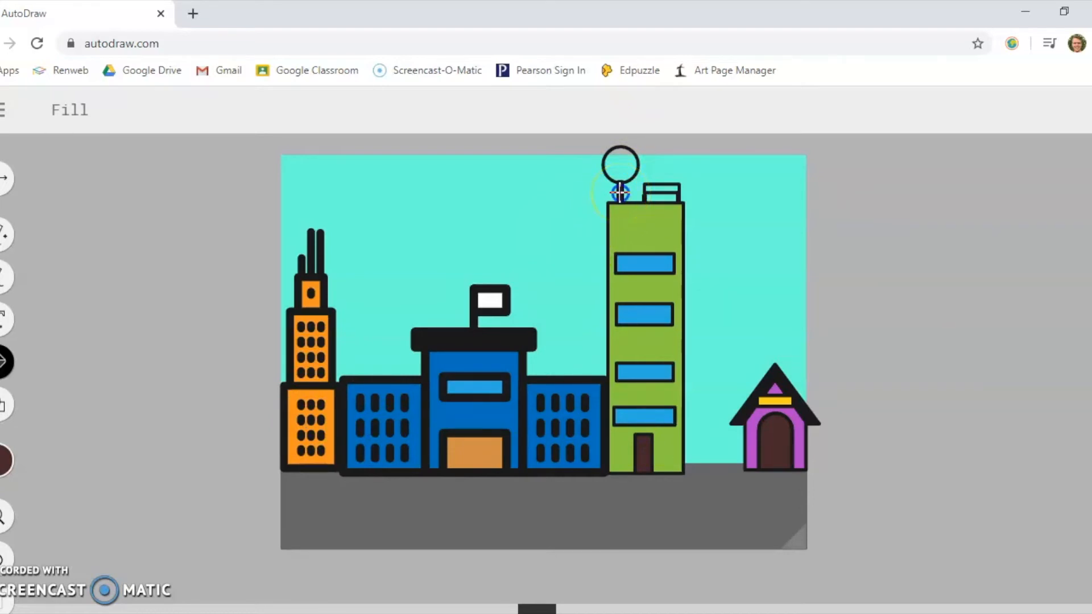
left_click(650, 188)
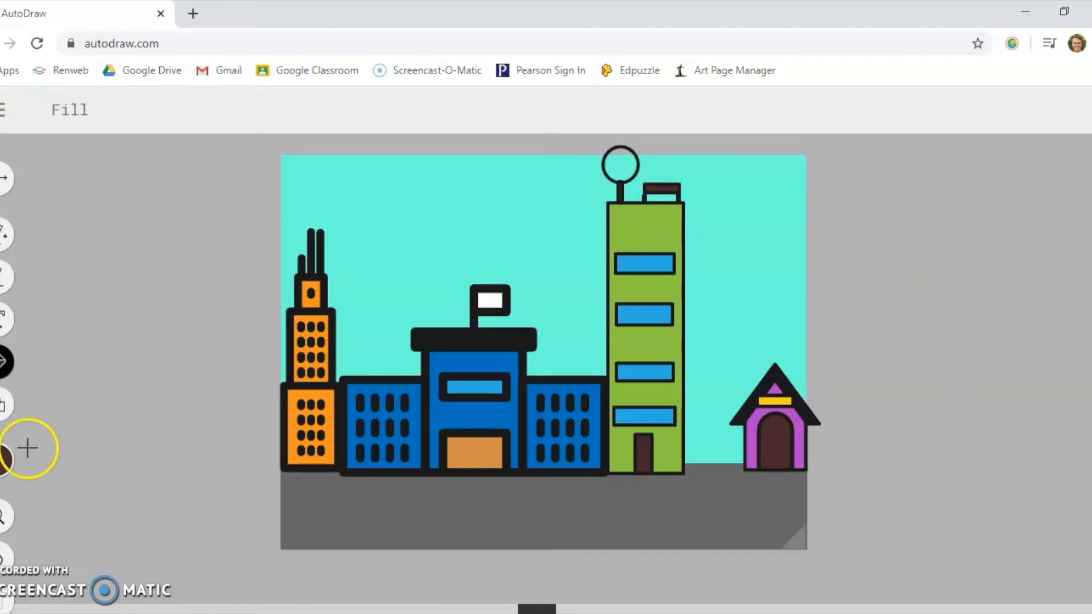
- Fill the circle on top of the rooftop pole with medium green
left_click(3, 463)
left_click(217, 460)
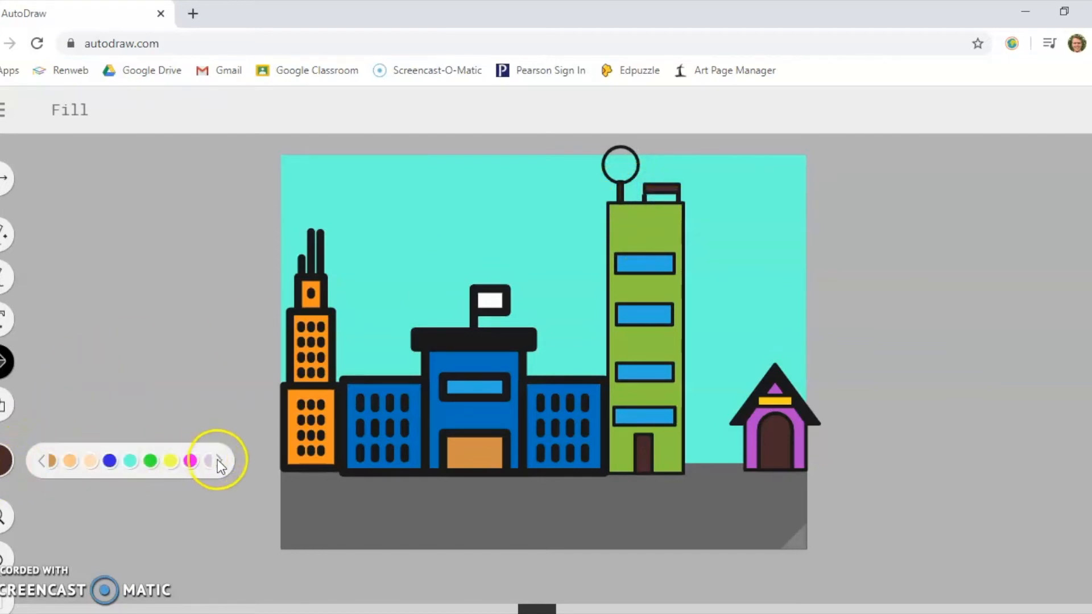
left_click(218, 461)
left_click(201, 461)
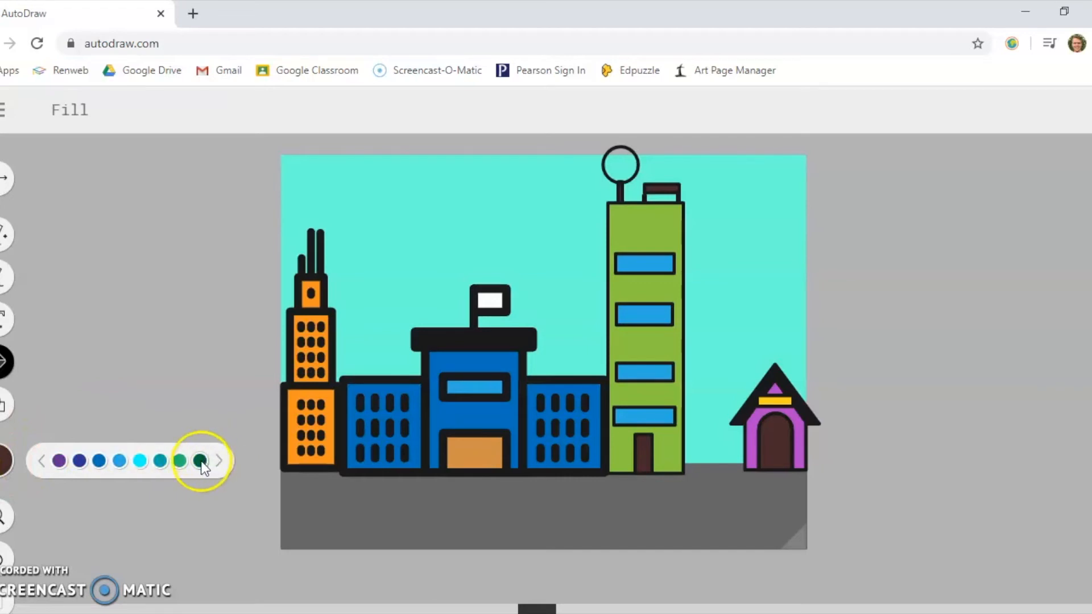
left_click(179, 461)
left_click(621, 164)
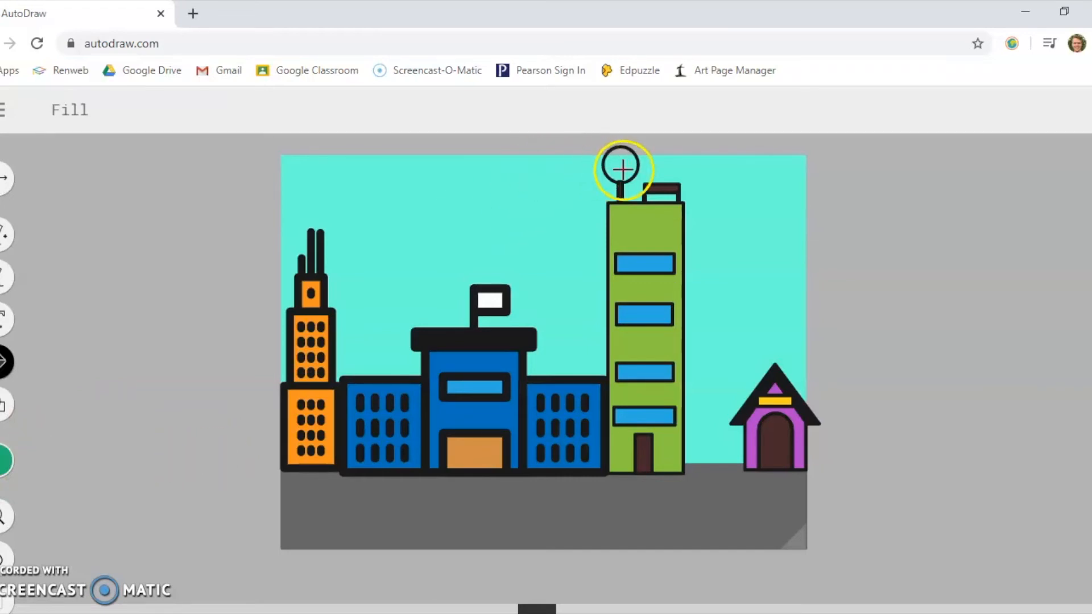
- Recolour the circle on the rooftop pole dark green
left_click(5, 459)
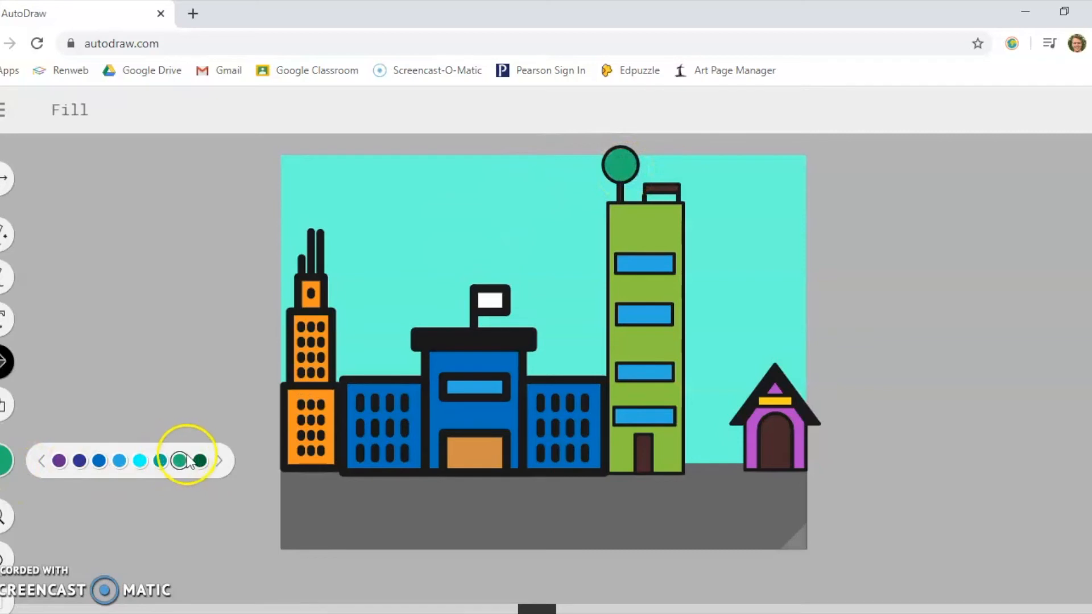
left_click(220, 462)
left_click(42, 461)
left_click(200, 461)
left_click(621, 166)
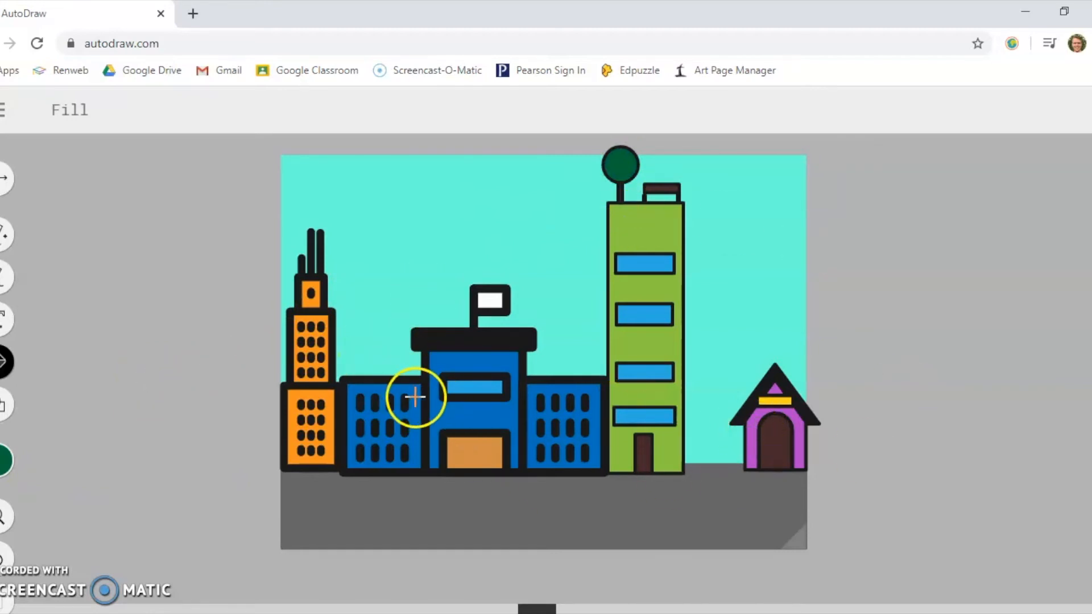
- Sketch a black stick figure with AutoDraw on the ground between the green tower and the doghouse
left_click(5, 234)
left_click(6, 461)
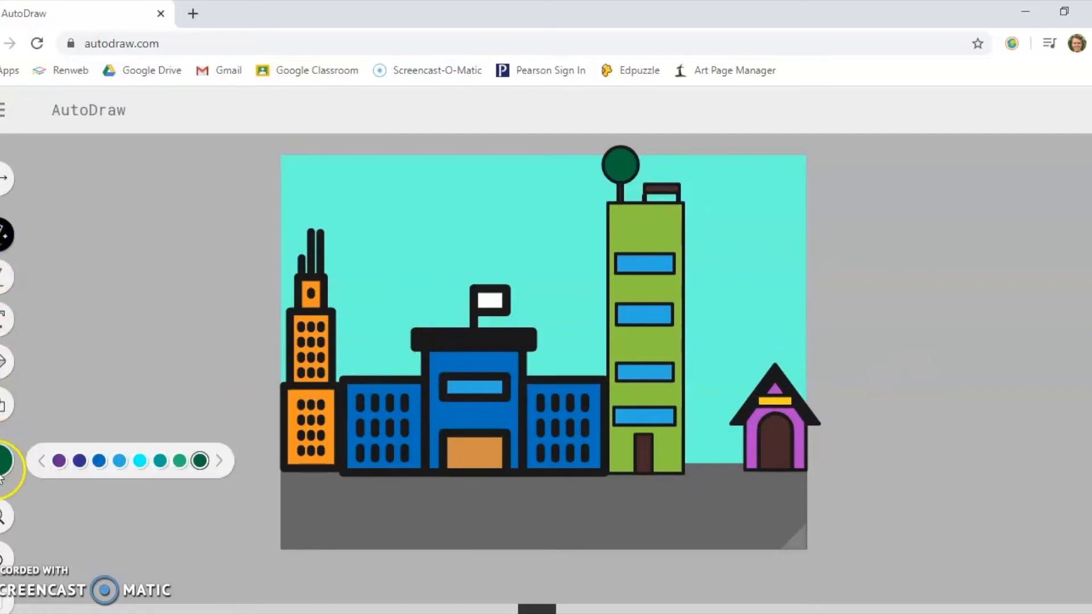
left_click(220, 461)
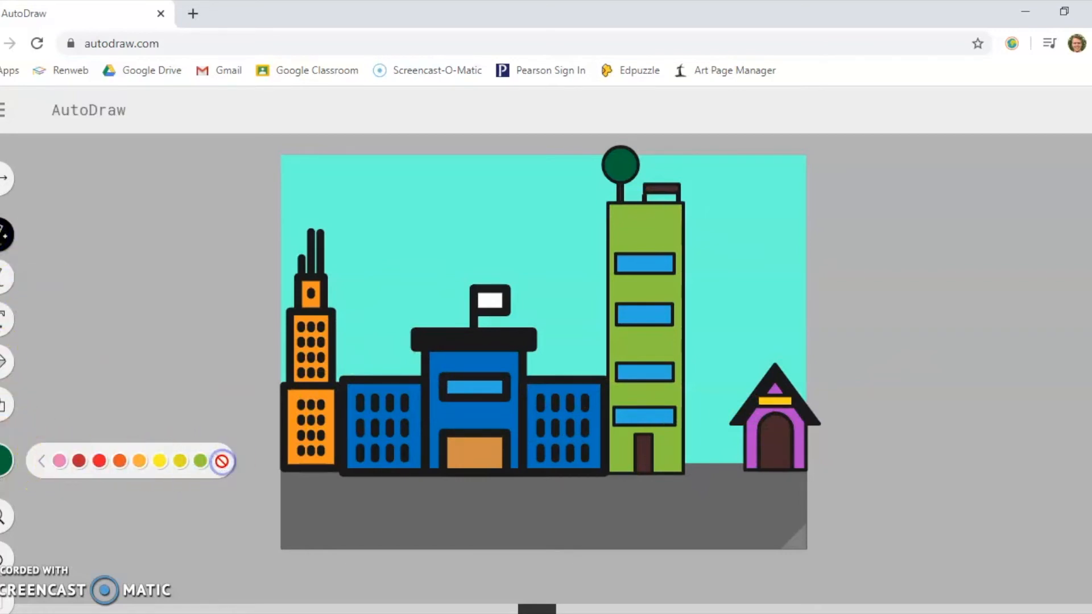
left_click(41, 460)
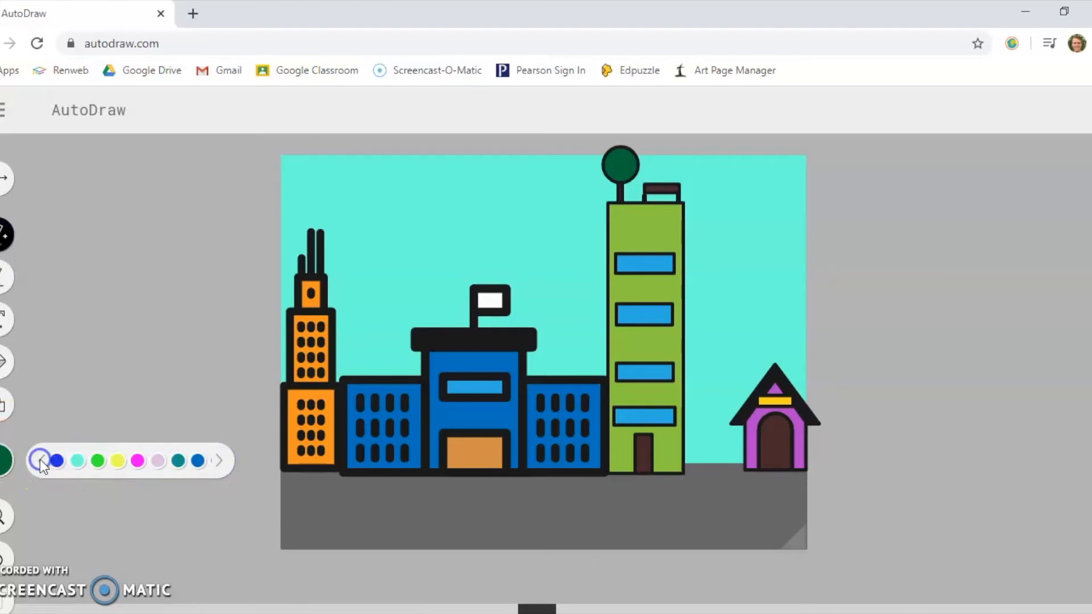
left_click(40, 459)
left_click(40, 459)
left_click(179, 460)
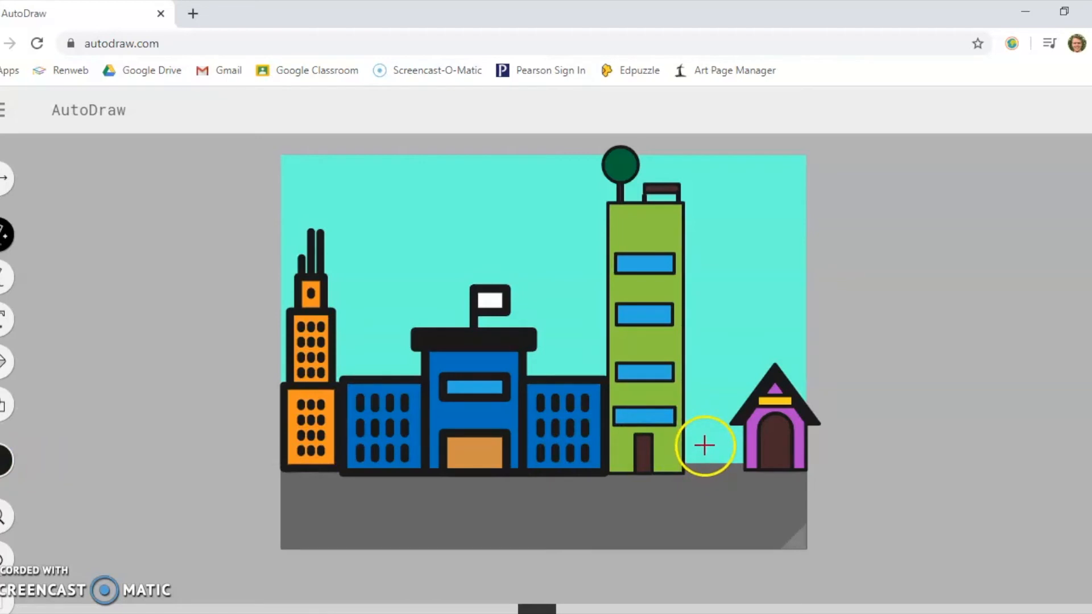
left_click_drag(706, 447, 698, 534)
mouse_move(703, 484)
left_mouse_down()
mouse_move(685, 498)
mouse_move(730, 496)
left_mouse_up()
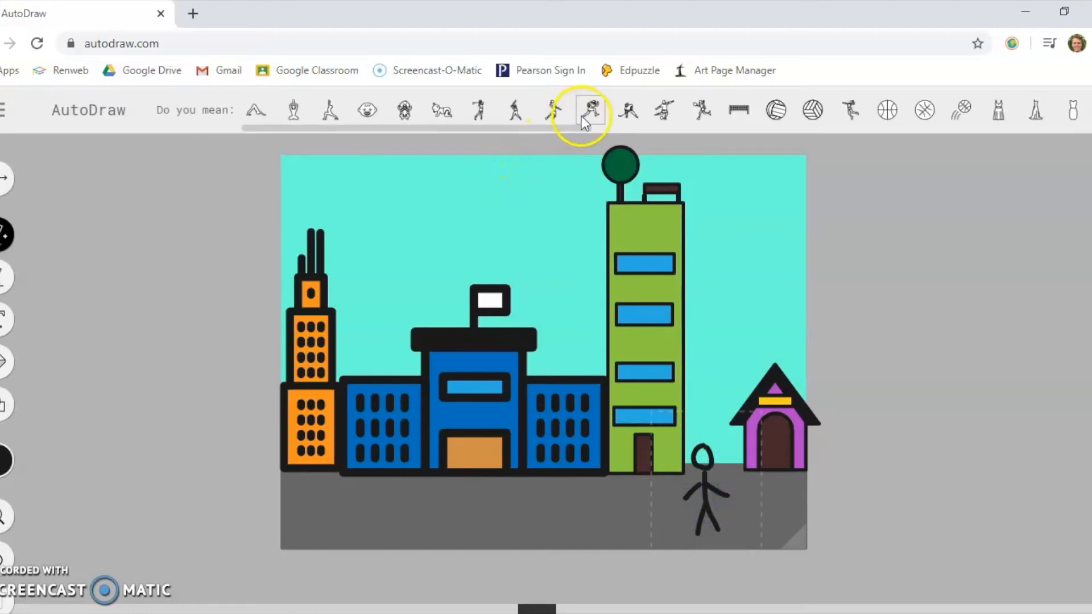
- Replace the stick figure with the soccer player suggestion, shrink it and move it in front of the blue building's right wing
left_click(663, 114)
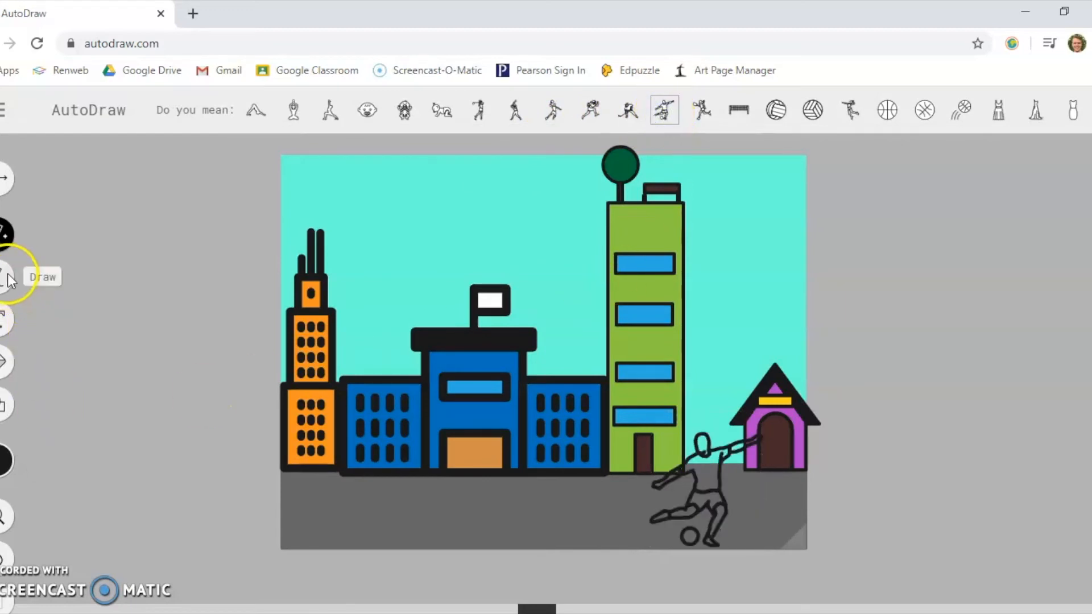
left_click(5, 177)
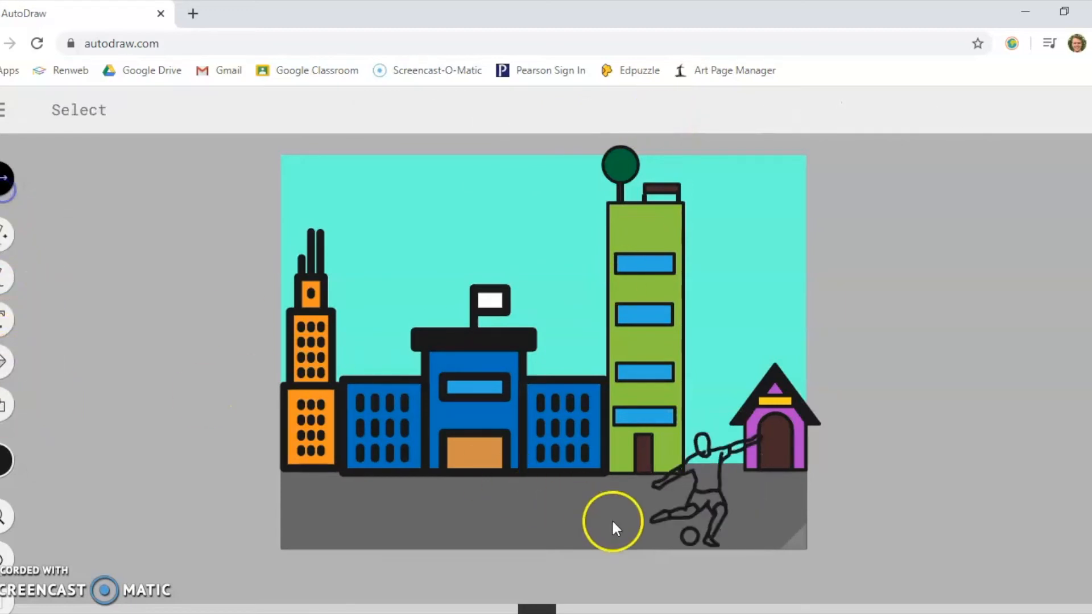
mouse_move(718, 487)
left_mouse_down()
mouse_move(592, 476)
mouse_move(536, 436)
left_mouse_up()
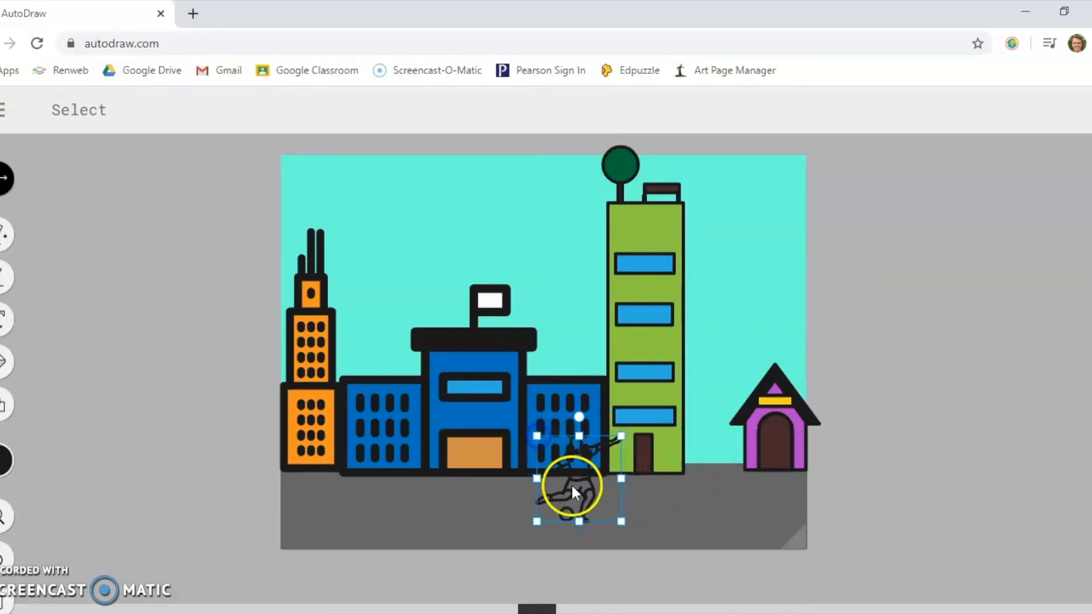
- Fill the soccer player's head, arms and legs with brown
left_click(5, 361)
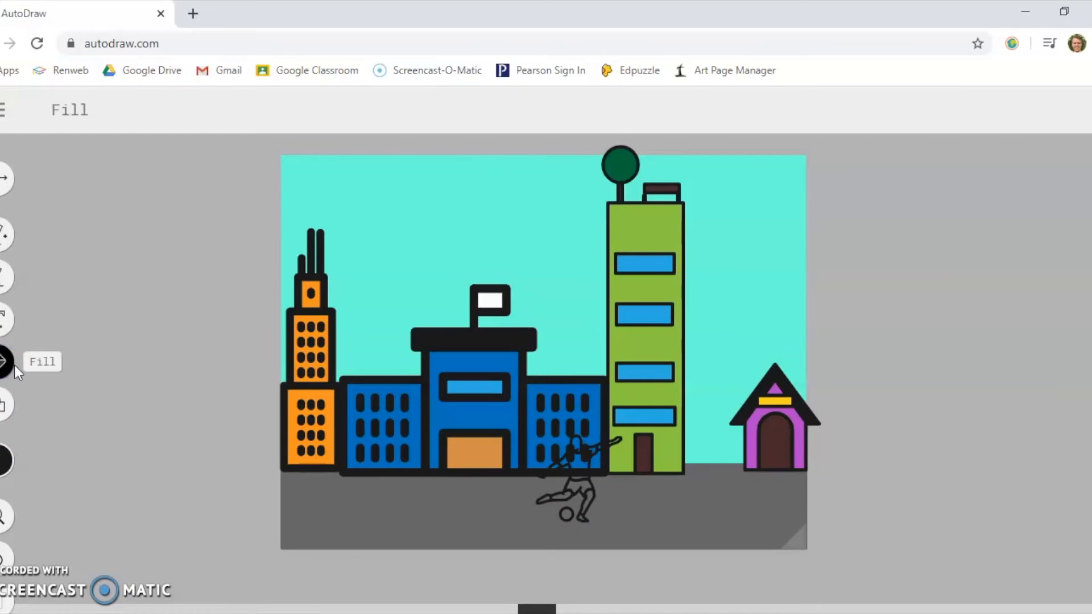
left_click(7, 462)
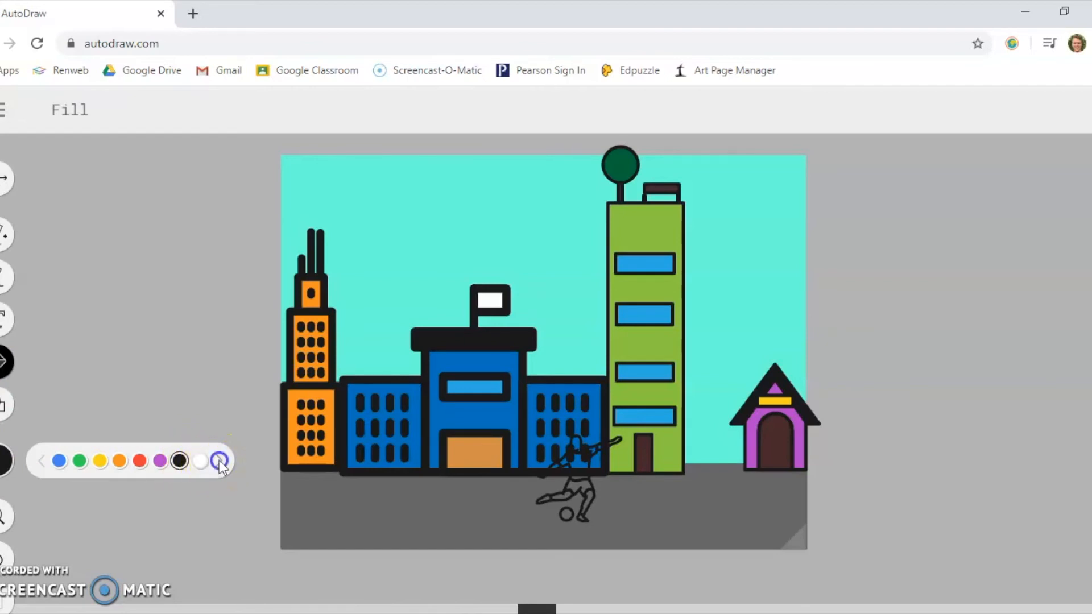
left_click(220, 461)
left_click(141, 461)
left_click(580, 446)
left_click(554, 465)
left_click(584, 494)
left_click(554, 499)
- Fill the soccer player's shirt with teal and the shorts with blue
left_click(5, 460)
left_click(220, 460)
left_click(180, 461)
left_click(568, 469)
left_click(4, 461)
left_click(200, 461)
left_click(574, 486)
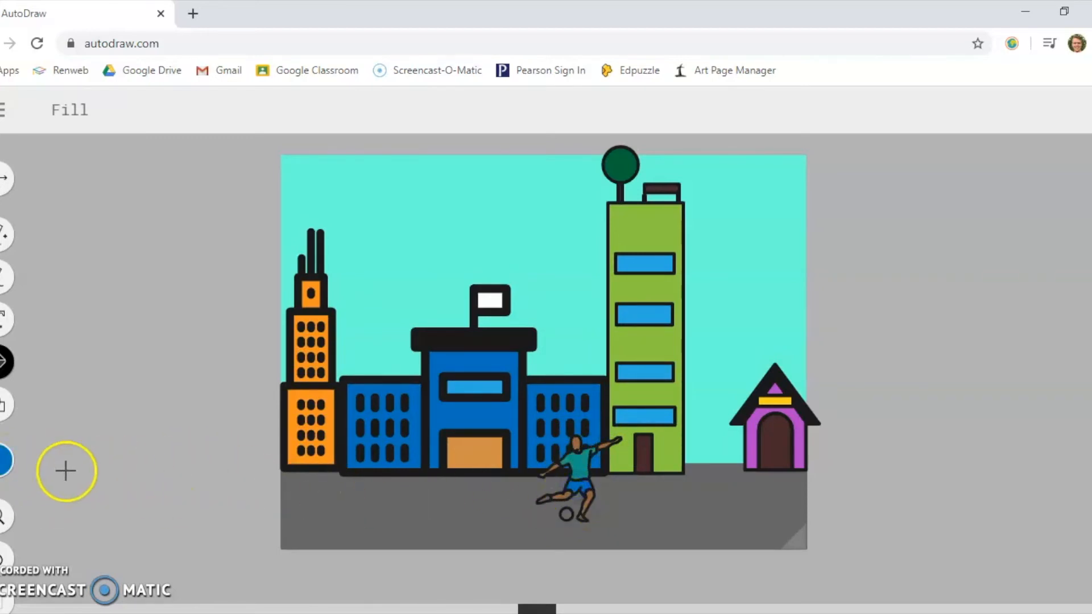
- Fill the soccer player's shoes with red, undoing the fill that recolours the whole outline
left_click(5, 460)
left_click(219, 461)
left_click(79, 461)
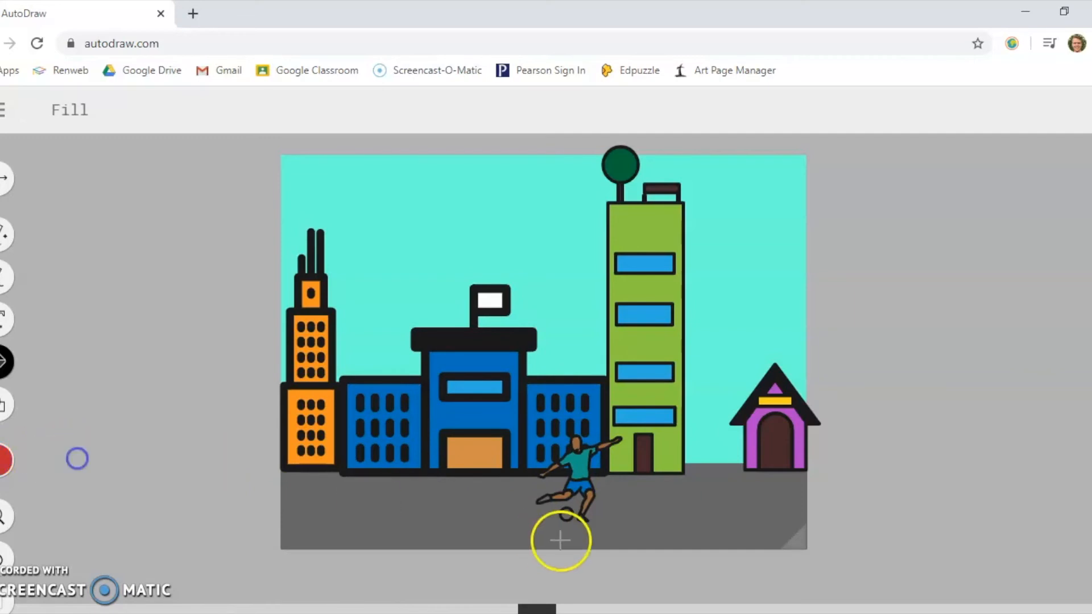
left_click(576, 518)
left_click(2, 556)
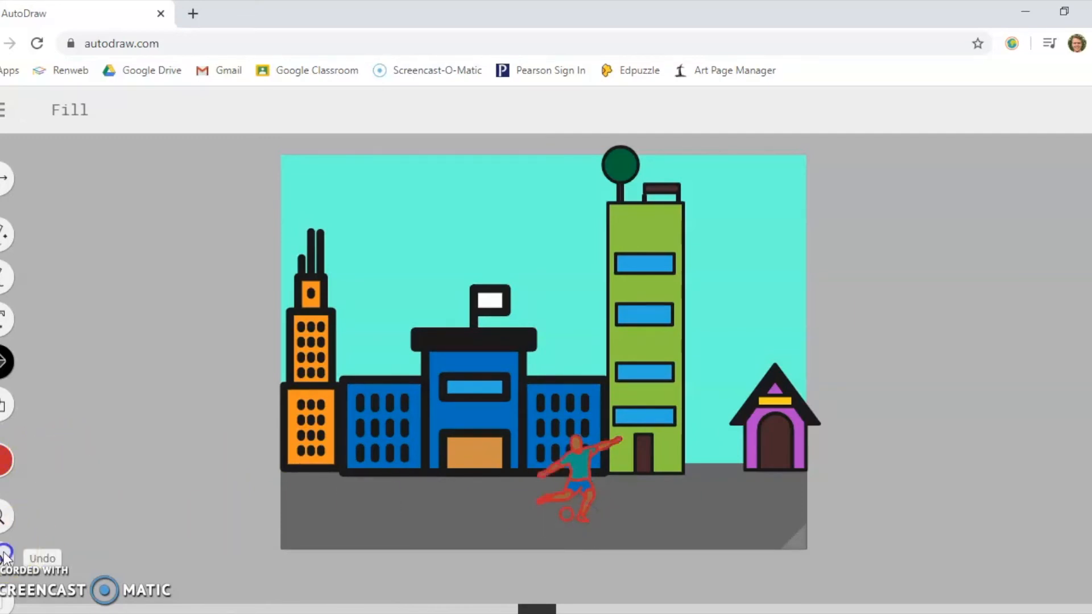
left_click(580, 516)
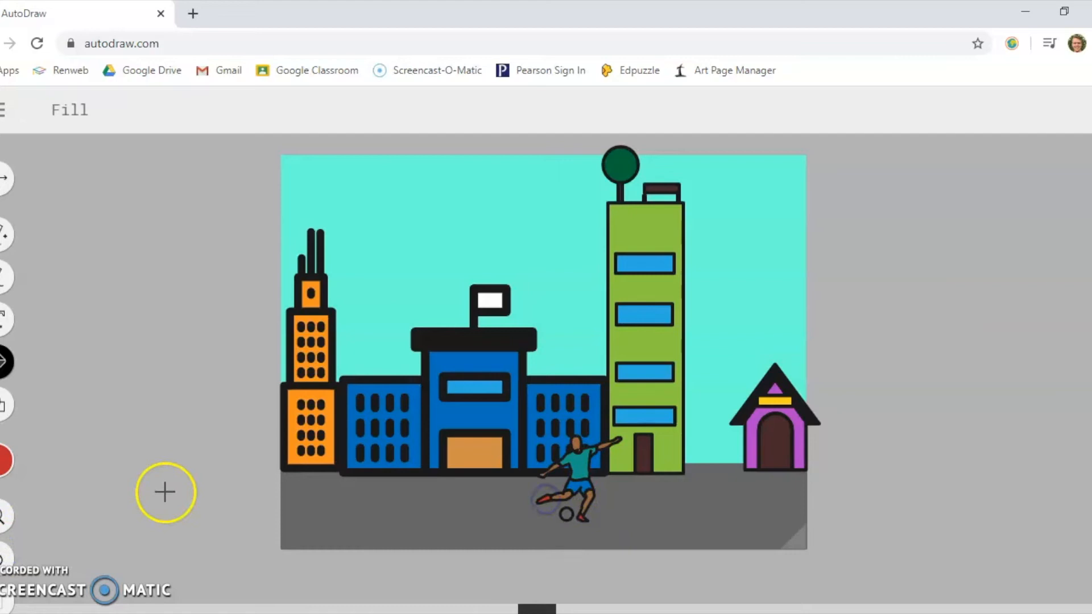
- Fill the soccer ball with white
left_click(5, 460)
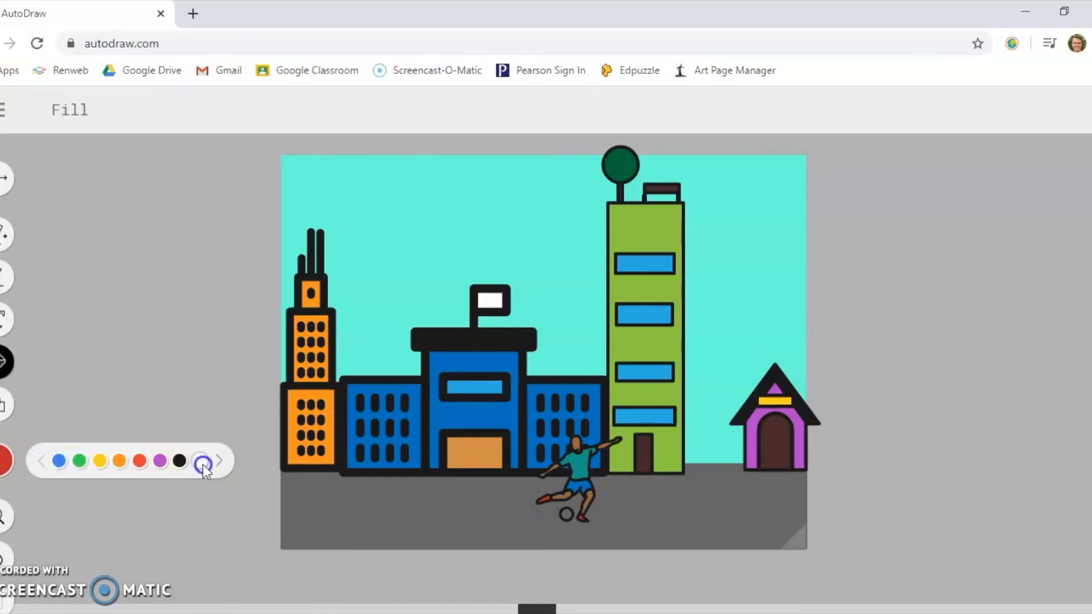
left_click(200, 460)
left_click(566, 514)
- Sketch a second black stick figure with AutoDraw on the ground beside the doghouse
left_click(7, 233)
left_click(5, 455)
left_click(179, 460)
mouse_move(731, 446)
left_mouse_down()
mouse_move(727, 482)
mouse_move(748, 527)
mouse_move(721, 521)
left_mouse_up()
mouse_move(726, 473)
left_mouse_down()
mouse_move(709, 488)
mouse_move(748, 487)
left_mouse_up()
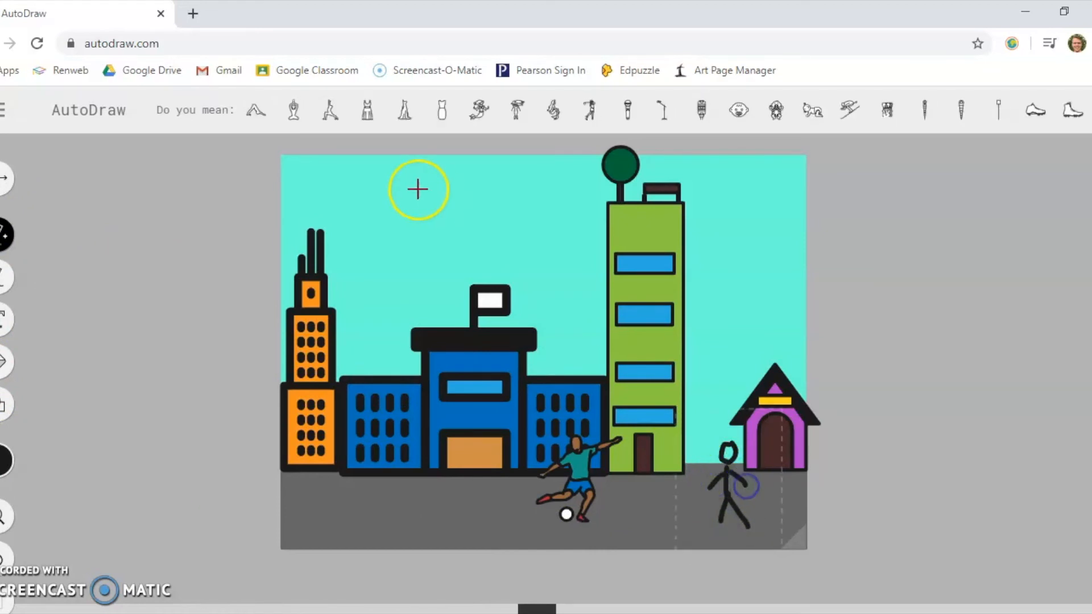
- Replace the second stick figure with the jumping volleyball player suggestion, shrink it and place it between the green tower and the doghouse
left_click_drag(440, 126, 894, 126)
left_click(900, 109)
left_click(4, 178)
left_click(742, 452)
left_click_drag(676, 421, 715, 441)
- Fill the volleyball player's skin with light peach
left_click(4, 461)
left_click(216, 461)
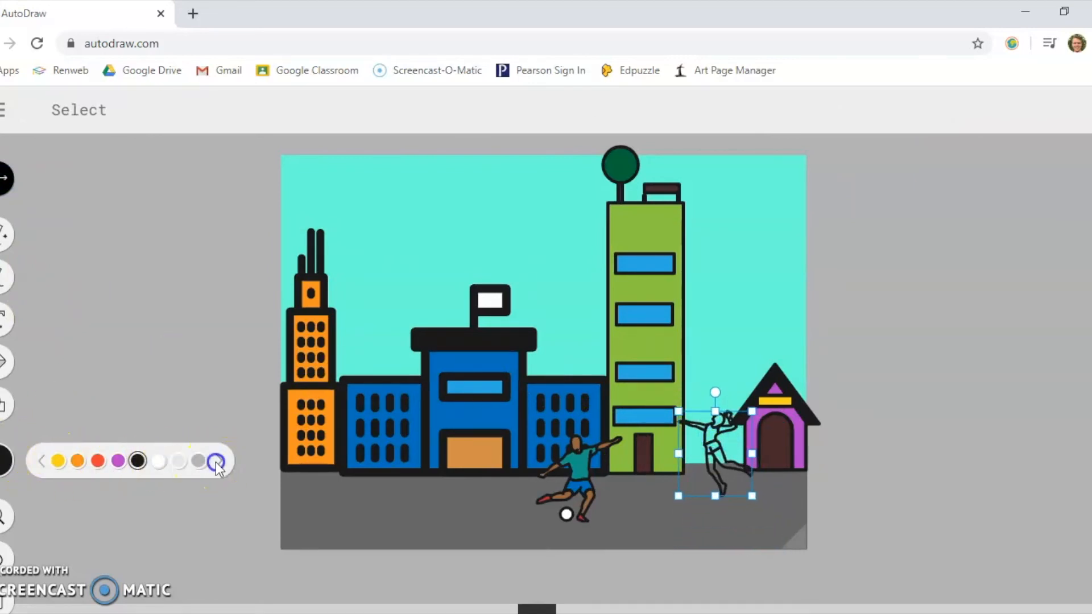
left_click(4, 362)
left_click(5, 457)
left_click(204, 458)
left_click(722, 455)
- Fill the volleyball player's top with red
left_click(6, 458)
left_click(219, 461)
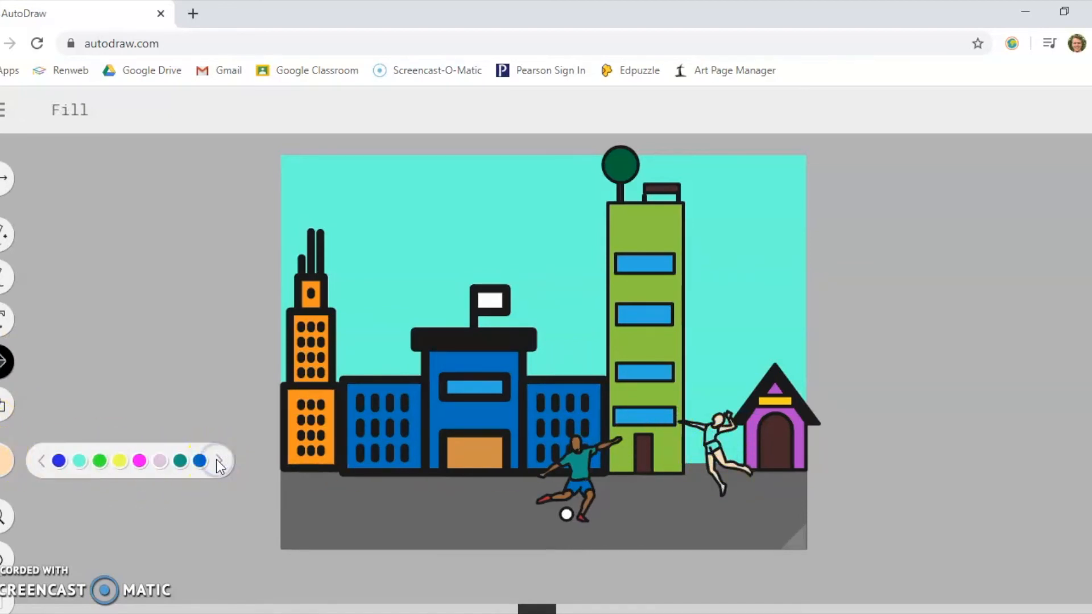
left_click(218, 461)
left_click(101, 461)
left_click(711, 435)
- Fill the volleyball player's shorts with white
left_click(9, 461)
left_click(40, 462)
left_click(41, 462)
left_click(40, 462)
left_click(199, 461)
left_click(714, 447)
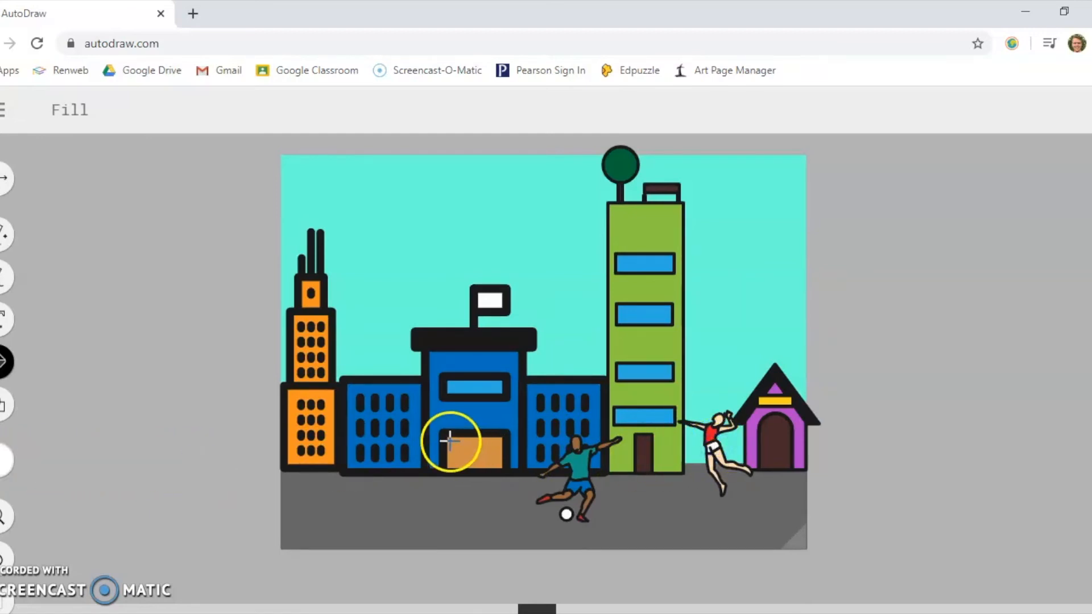
- Draw a small black-outlined circle above the volleyball player as a ball and fill it with orange
left_click(5, 404)
left_click(15, 463)
left_click(179, 461)
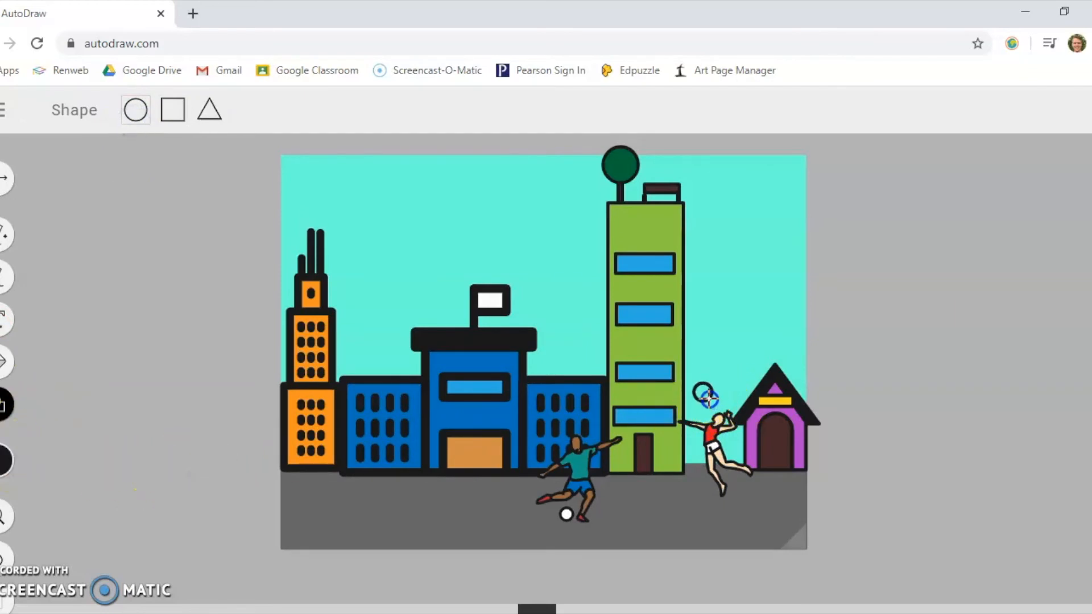
left_click(5, 460)
left_click(119, 461)
left_click(5, 361)
left_click(4, 461)
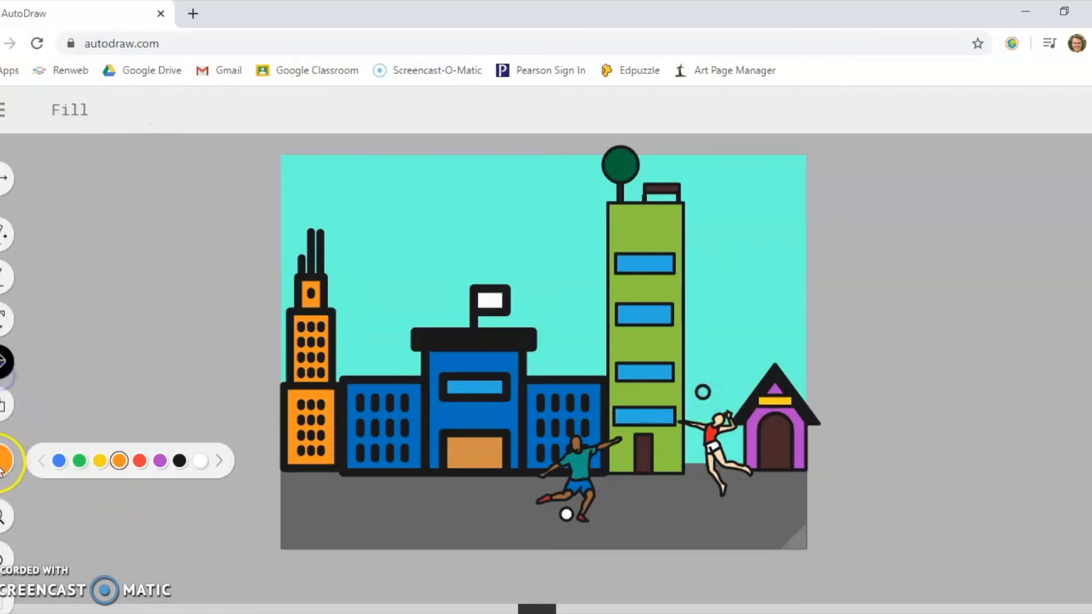
left_click(702, 392)
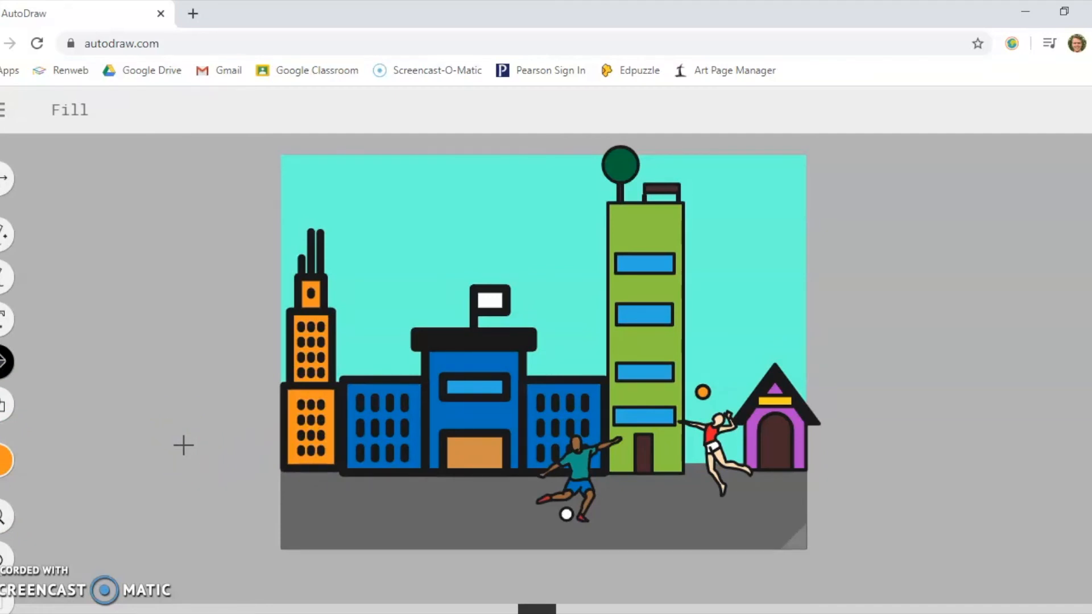
- Sketch a black car with wheels and a rounded body on the road and replace it with the suggested van drawing
left_click(3, 237)
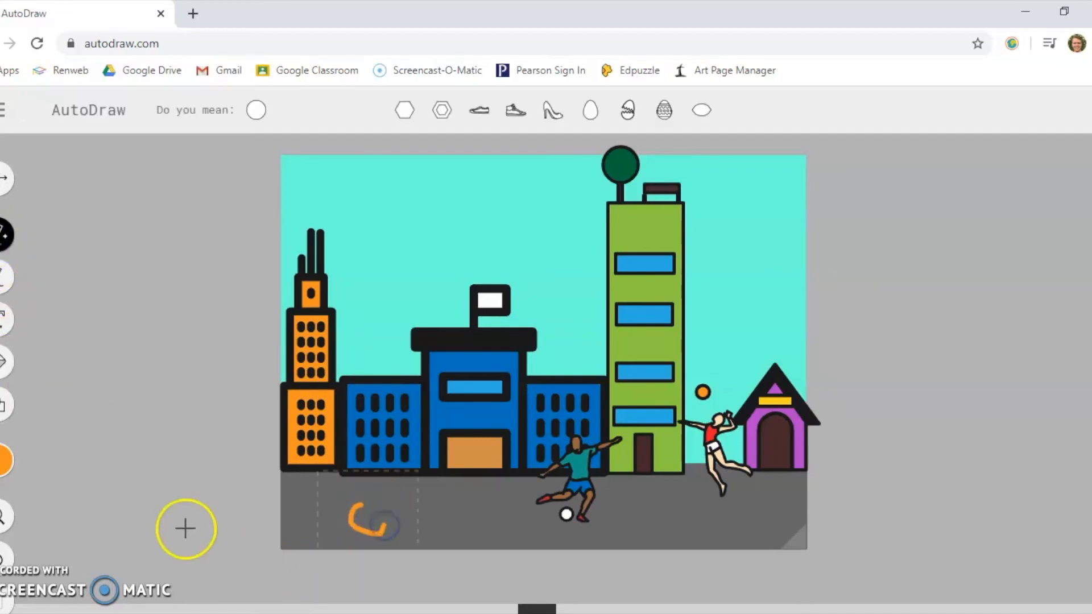
left_click(6, 550)
left_click(2, 462)
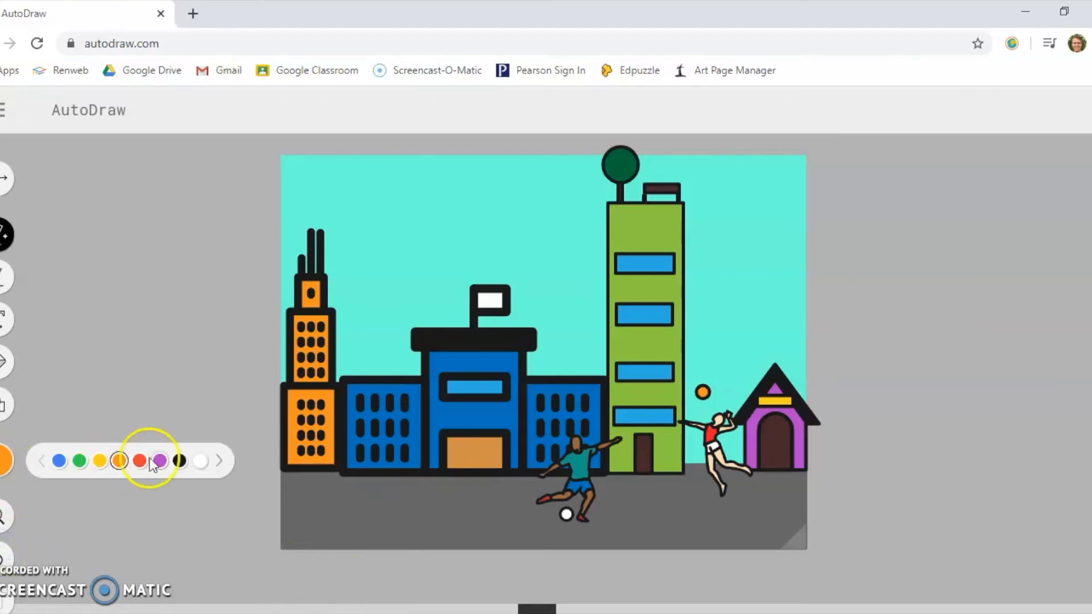
left_click(179, 460)
left_click_drag(350, 503, 343, 516)
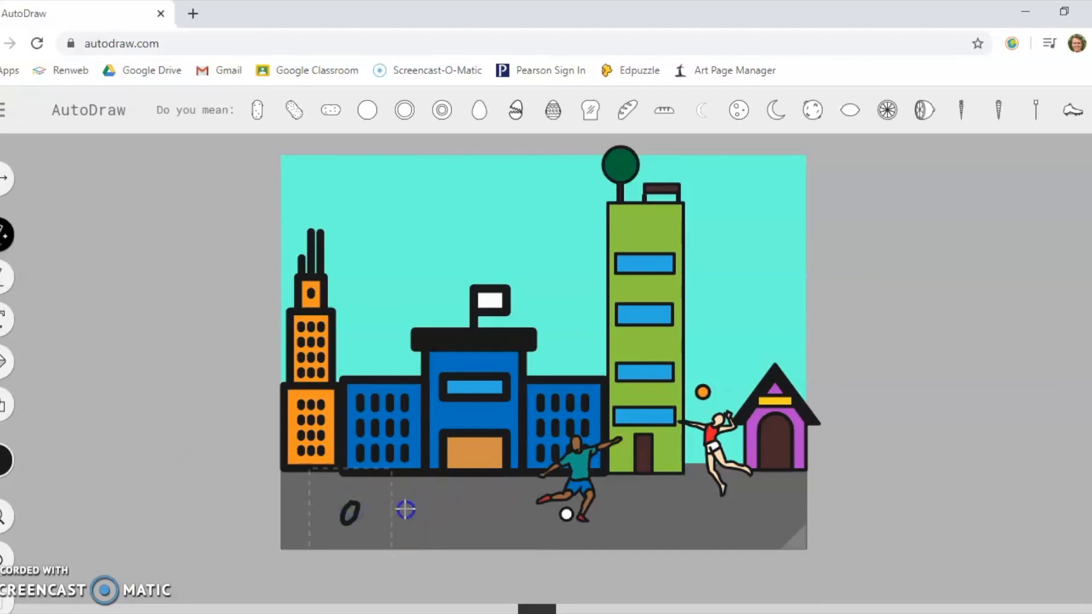
left_click_drag(408, 504, 407, 504)
left_click(352, 513)
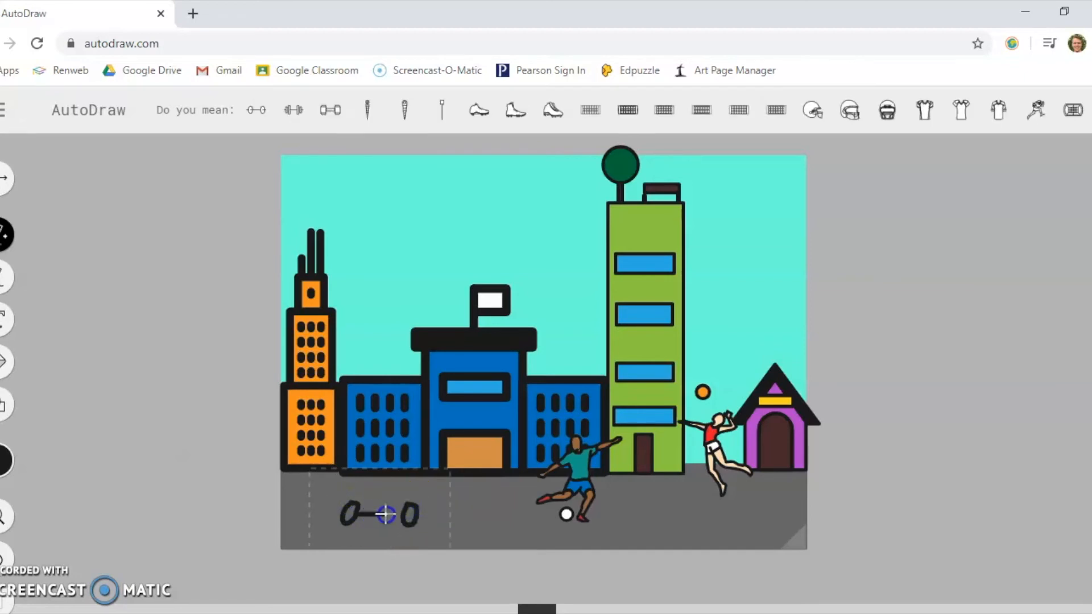
left_click(341, 515)
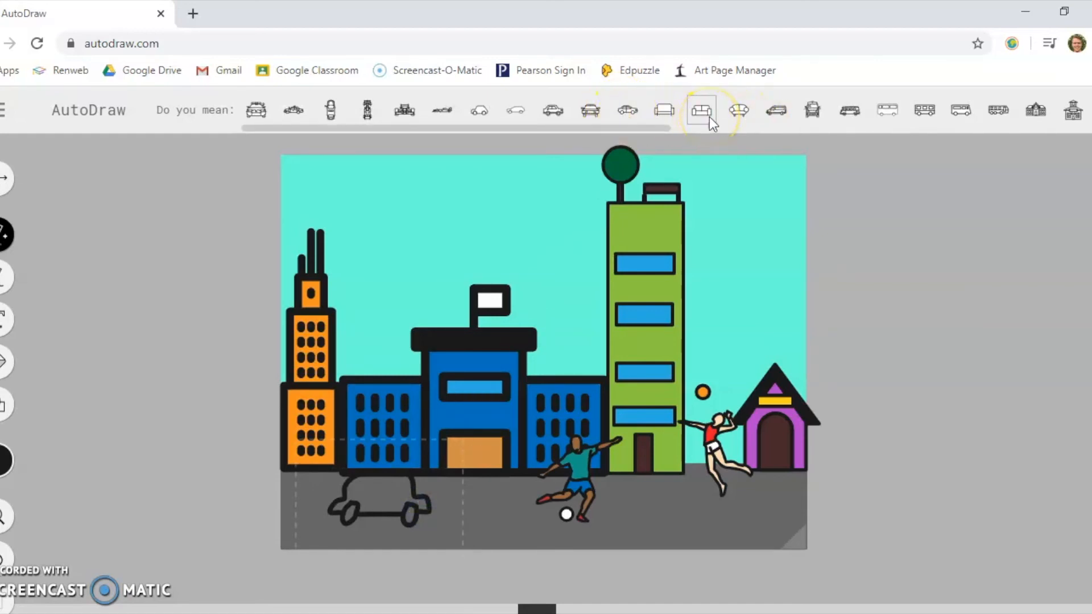
left_click(771, 116)
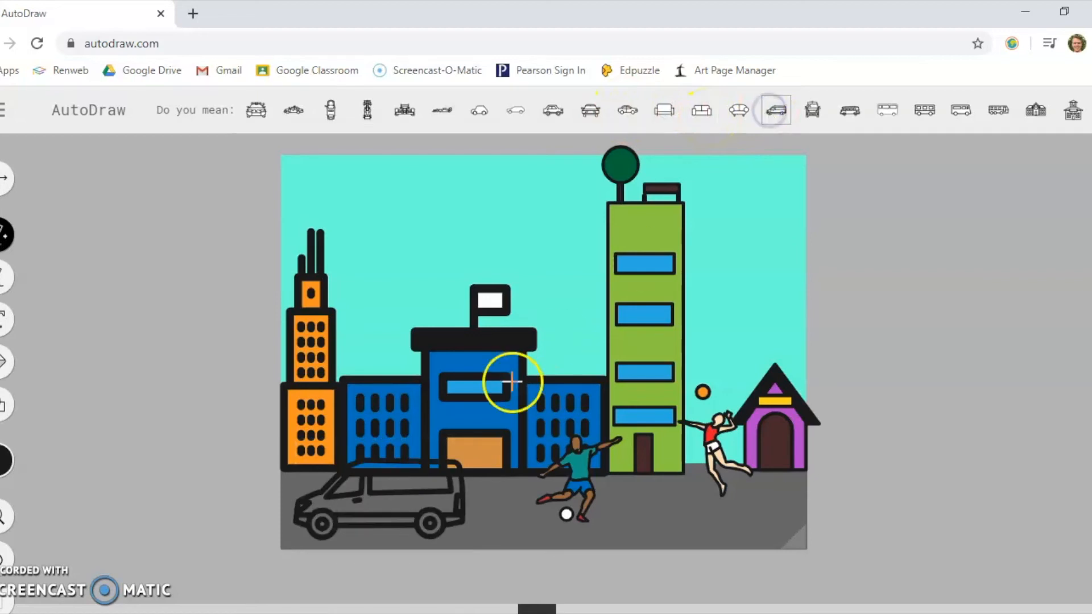
- Enlarge the van and position it on the road in front of the orange skyscraper and the blue building
left_click(3, 181)
left_click(372, 528)
left_click_drag(383, 518, 390, 508)
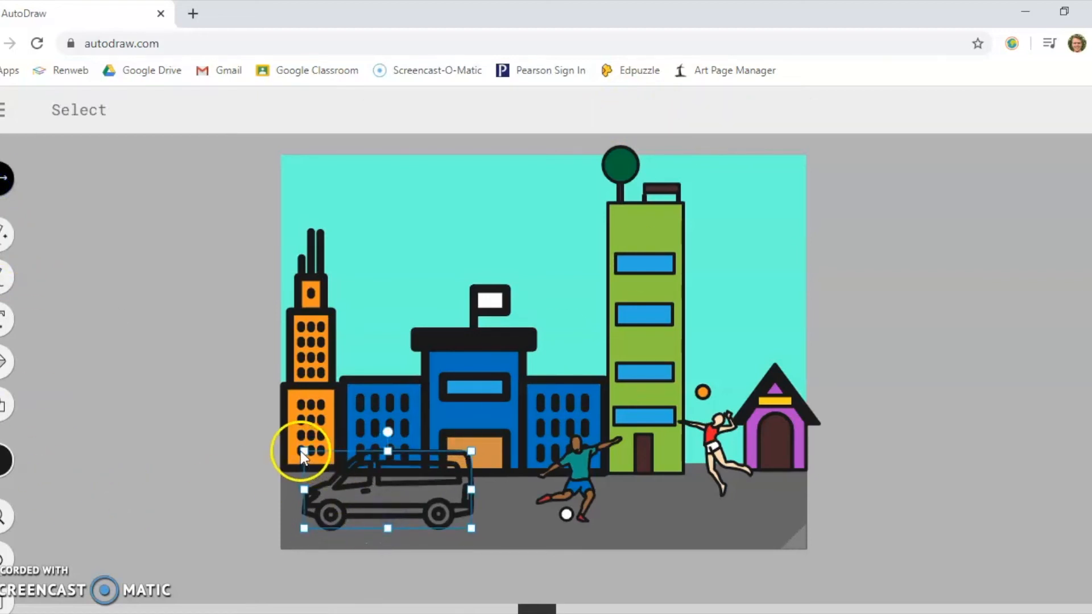
left_click_drag(300, 451, 281, 440)
left_click(374, 513)
left_click_drag(374, 508, 385, 496)
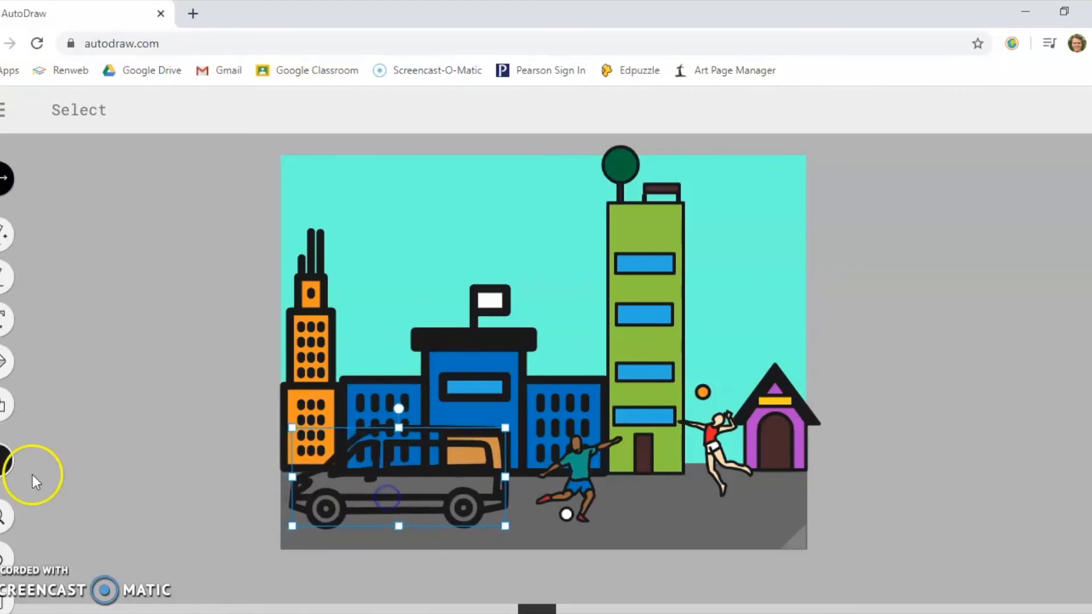
left_click(4, 459)
left_click(219, 461)
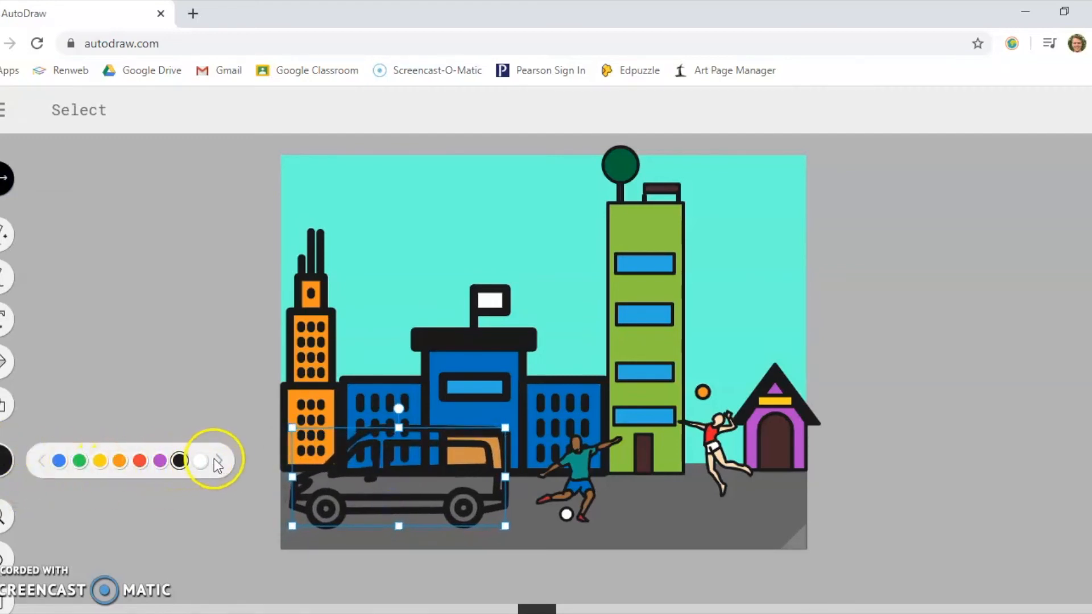
left_click(219, 461)
left_click(219, 461)
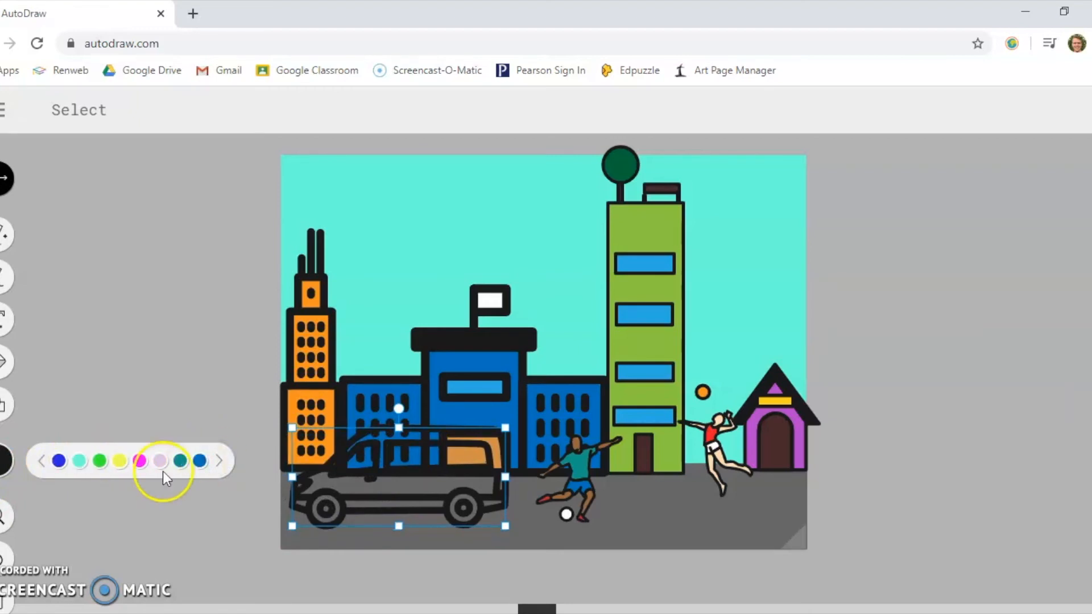
left_click(140, 462)
left_click(41, 461)
left_click(41, 461)
left_click(179, 460)
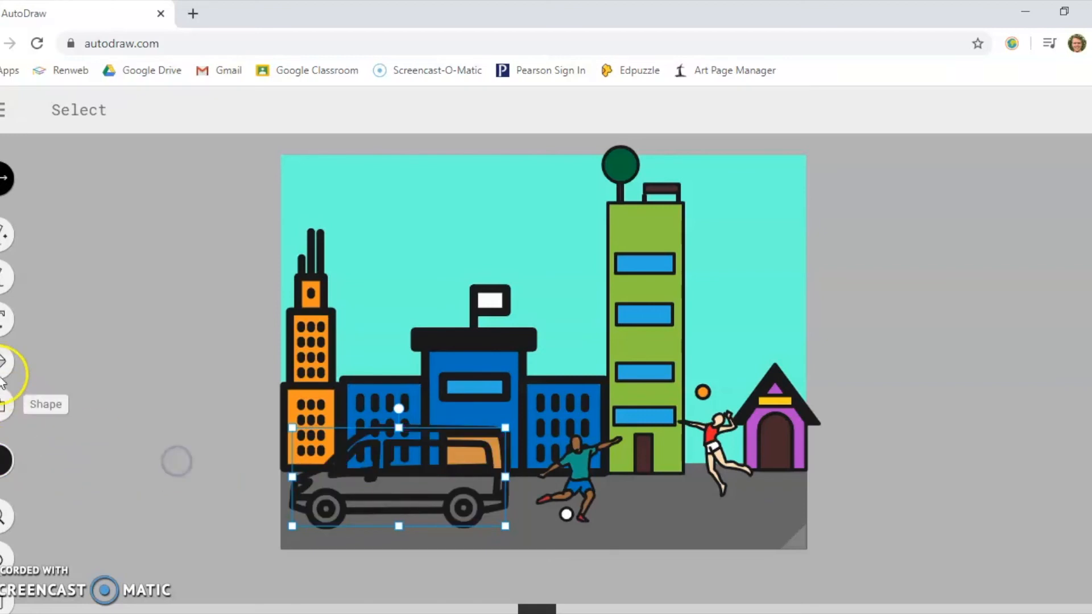
- Fill the van's body with magenta
left_click(4, 361)
left_click(5, 460)
left_click(218, 461)
left_click(220, 461)
left_click(139, 461)
left_click(361, 482)
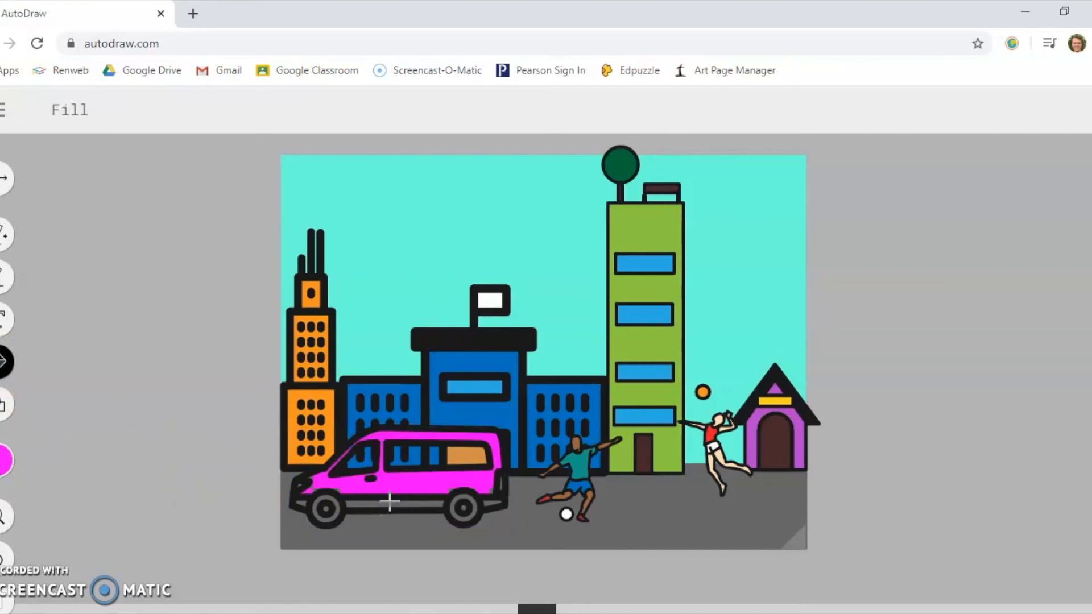
- Try to fill the van's lower strip with dark grey, and undo each attempt
left_click(3, 464)
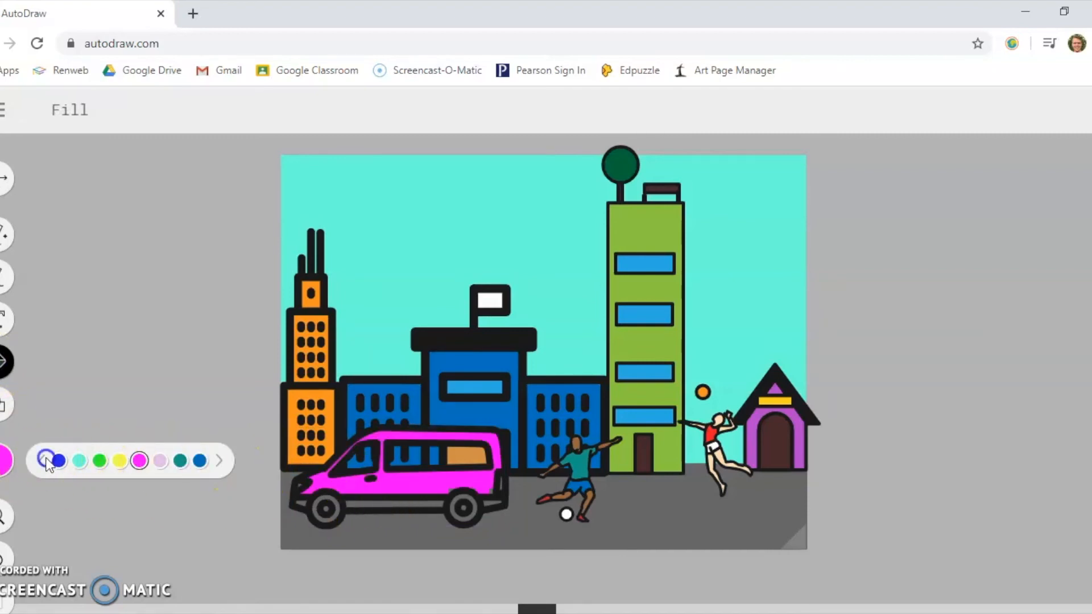
left_click(46, 458)
left_click(95, 459)
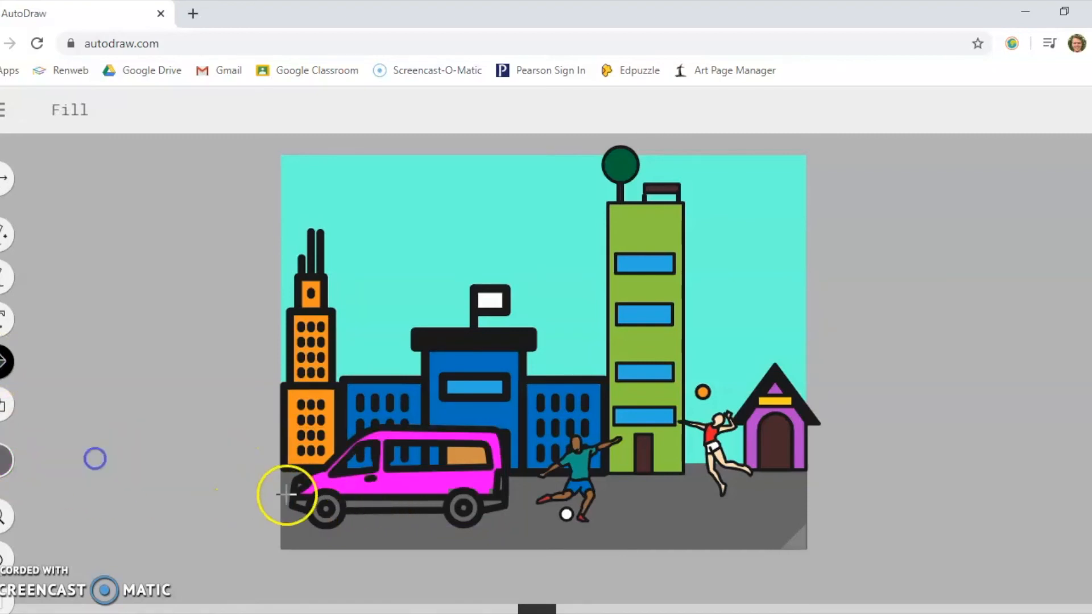
left_click(353, 505)
left_click(9, 458)
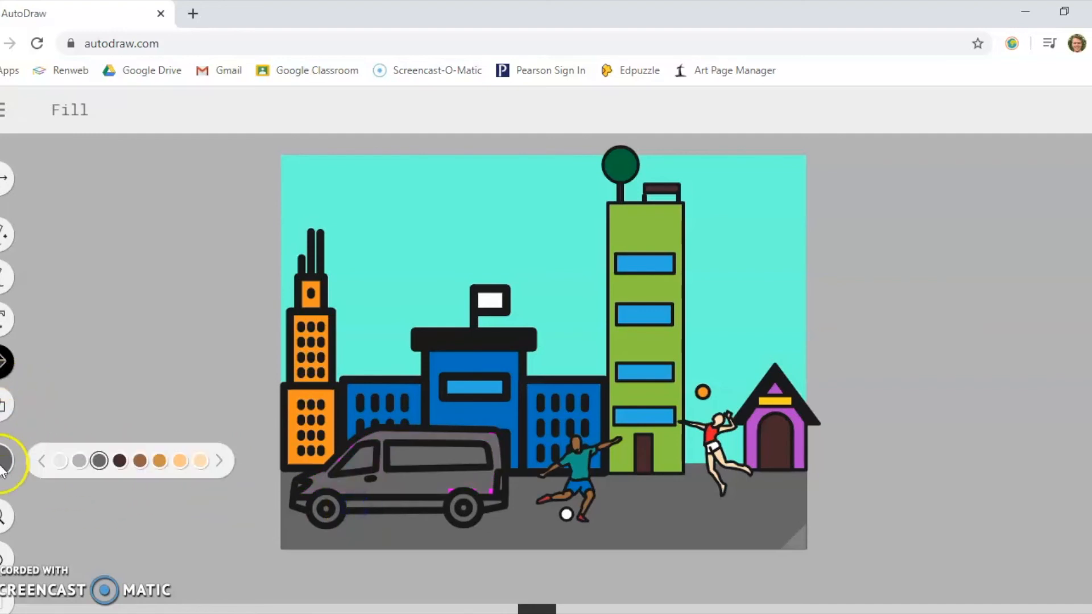
left_click(2, 554)
left_click(373, 504)
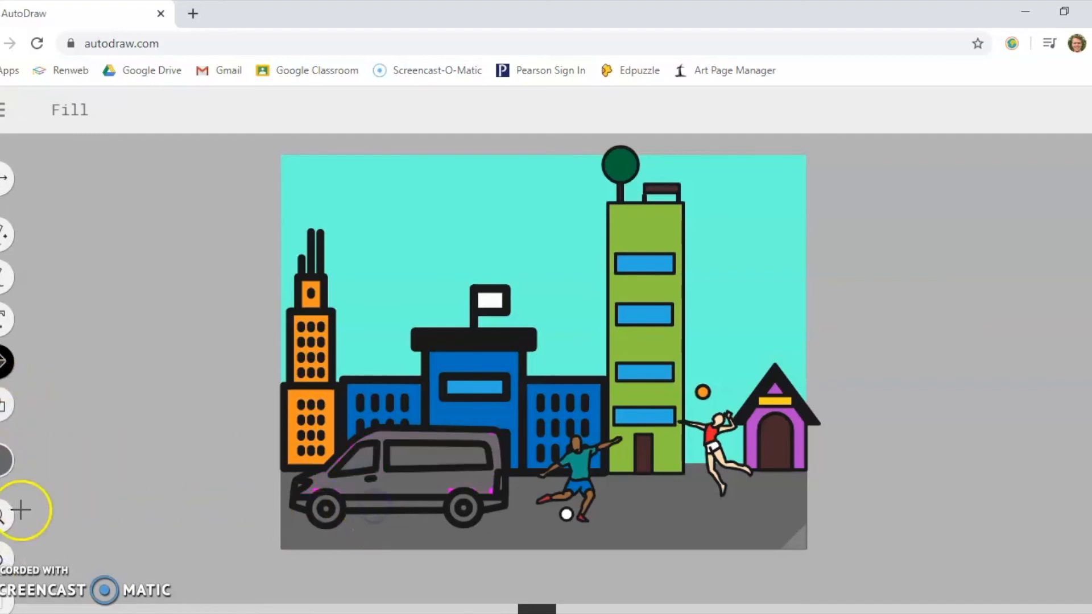
left_click(5, 552)
- Fill the entire van, including its windows, wheels and lower strip, with bright blue
left_click(8, 464)
left_click(43, 462)
left_click(325, 504)
left_click(3, 459)
left_click(59, 460)
left_click(367, 458)
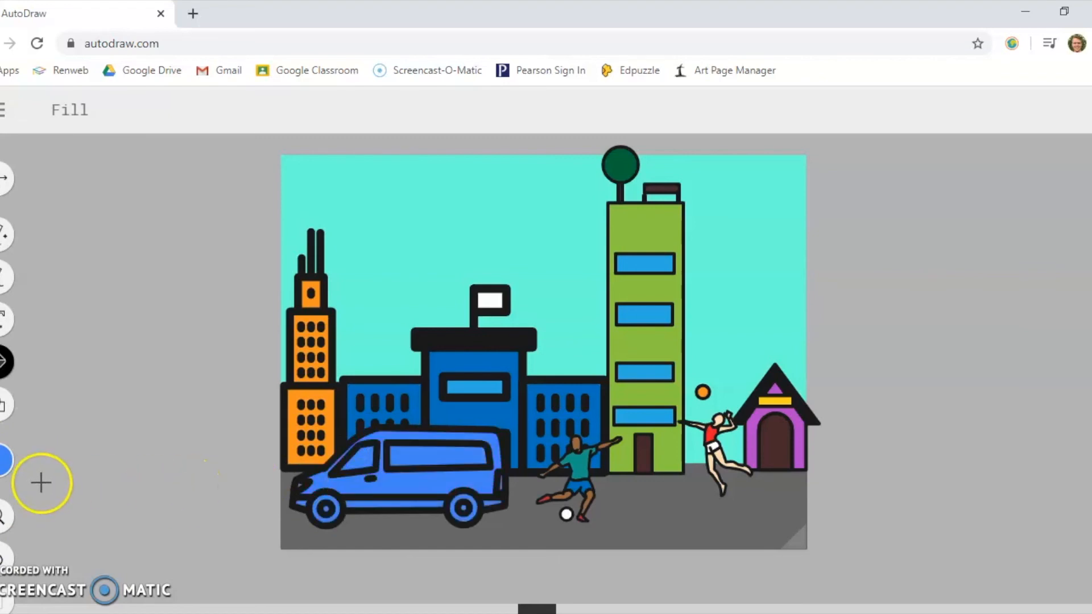
- Recolour the van's upper body magenta, leaving the windows and lower strip blue
left_click(3, 462)
left_click(217, 460)
left_click(216, 458)
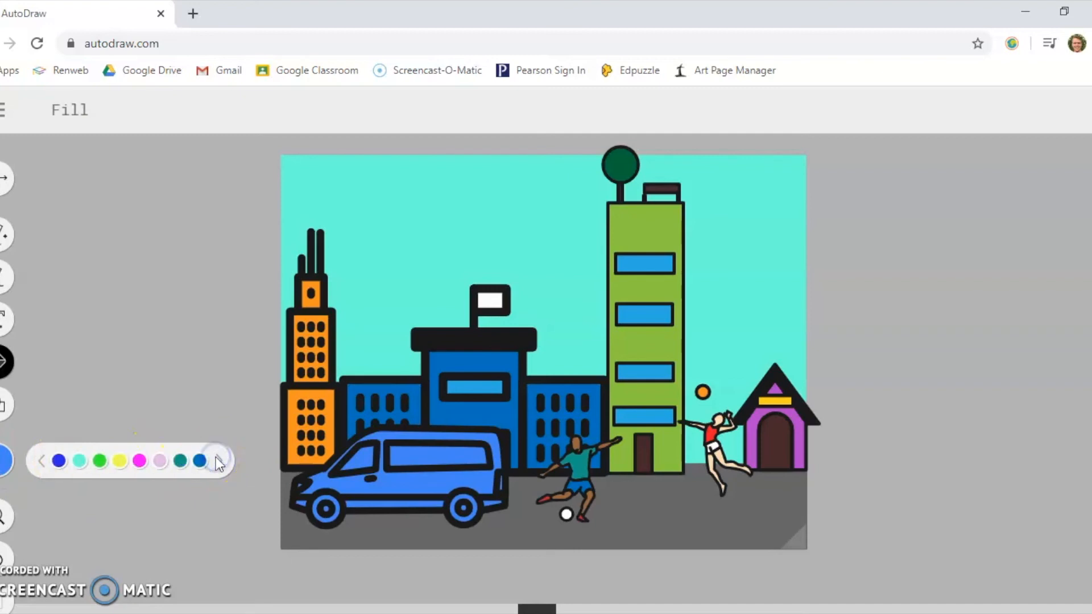
left_click(143, 458)
left_click(391, 486)
- Fill the van's wheels with black
left_click(3, 470)
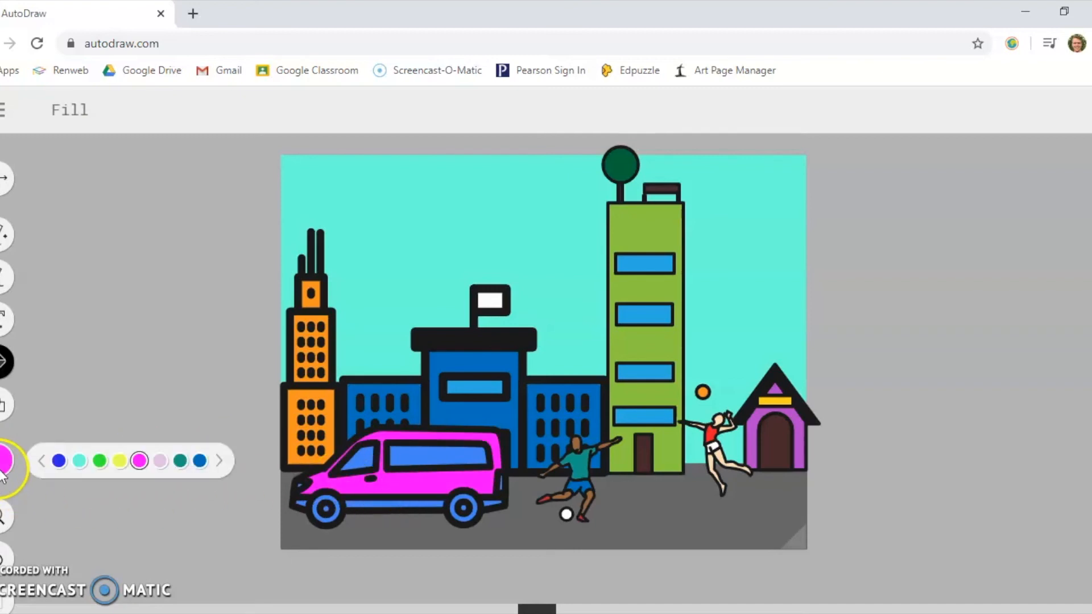
left_click(42, 461)
left_click(42, 461)
left_click(180, 460)
left_click(316, 511)
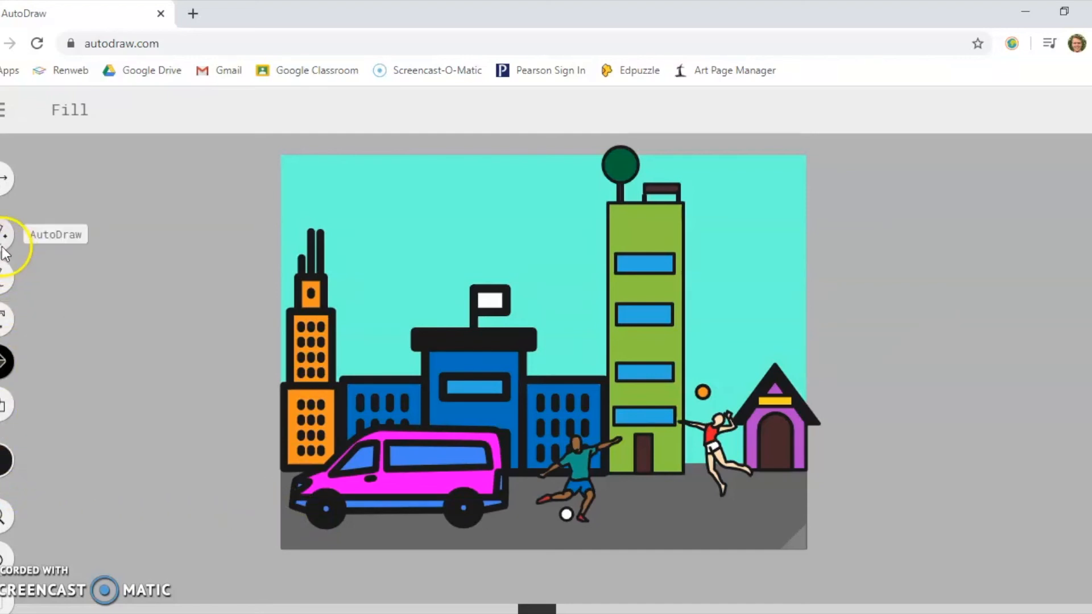
- Draw a sun in the sky above the orange skyscraper as a black circle outline surrounded by eight short rays
left_click(4, 404)
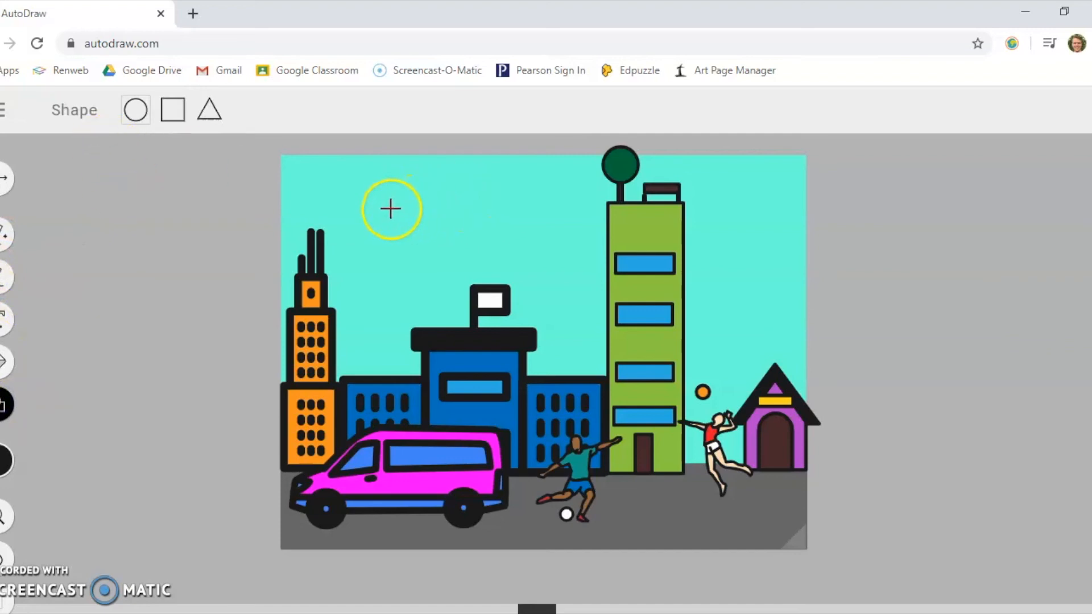
mouse_move(389, 217)
left_mouse_down()
mouse_move(410, 236)
mouse_move(401, 230)
left_mouse_up()
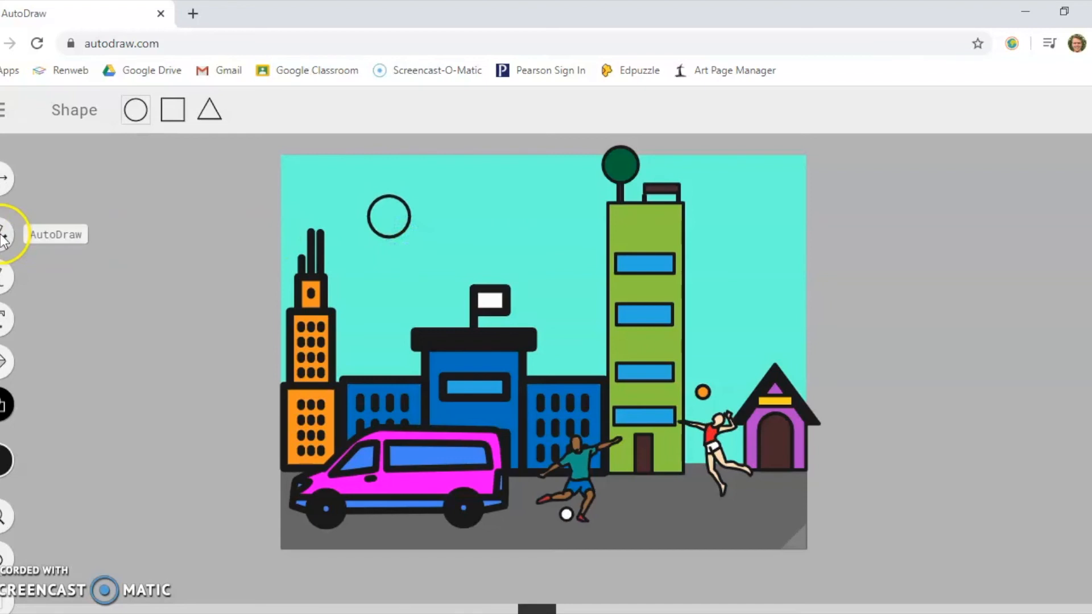
left_click(3, 276)
mouse_move(387, 195)
left_mouse_down()
mouse_move(386, 177)
mouse_move(348, 189)
left_mouse_up()
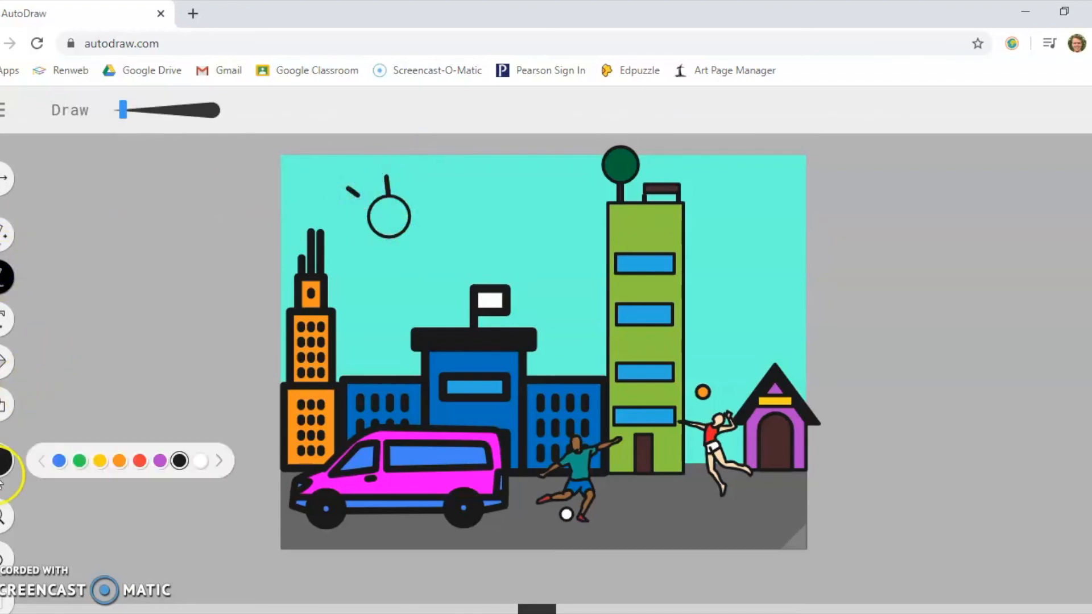
left_click(5, 557)
mouse_move(389, 187)
left_mouse_down()
mouse_move(413, 185)
mouse_move(418, 212)
mouse_move(435, 211)
mouse_move(424, 239)
mouse_move(388, 256)
mouse_move(354, 244)
mouse_move(341, 215)
left_mouse_up()
left_click_drag(367, 190, 360, 178)
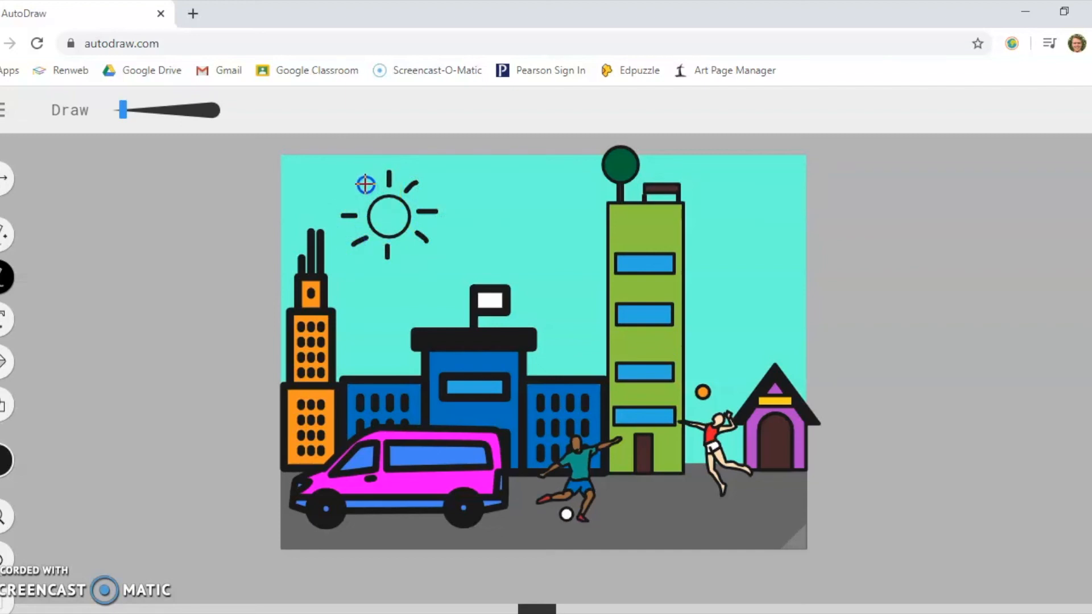
- Fill the sun's circle with golden yellow
left_click(6, 361)
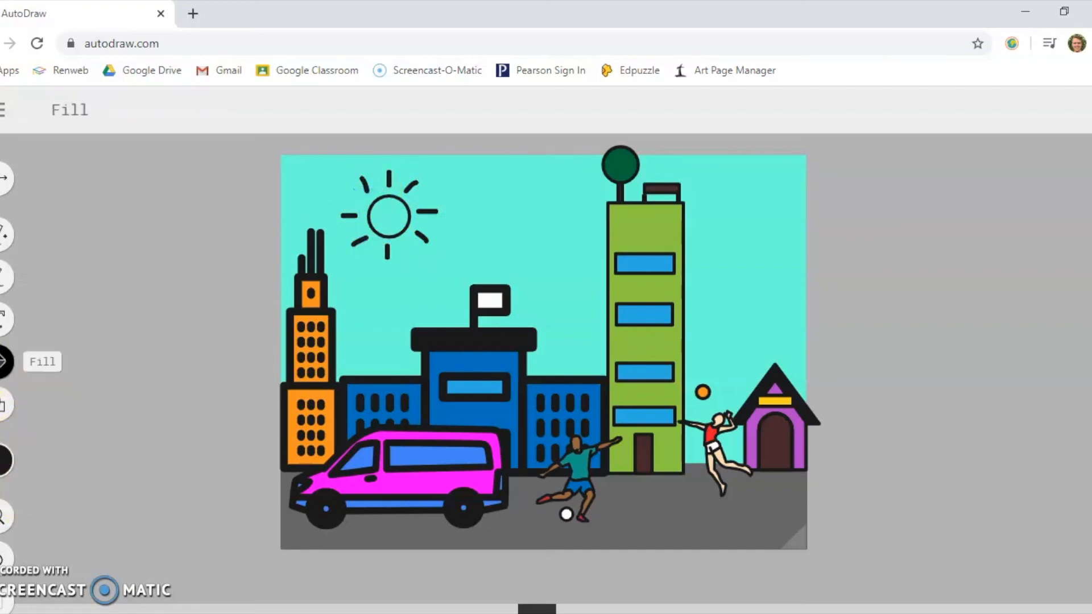
left_click(4, 459)
left_click(100, 461)
left_click(389, 217)
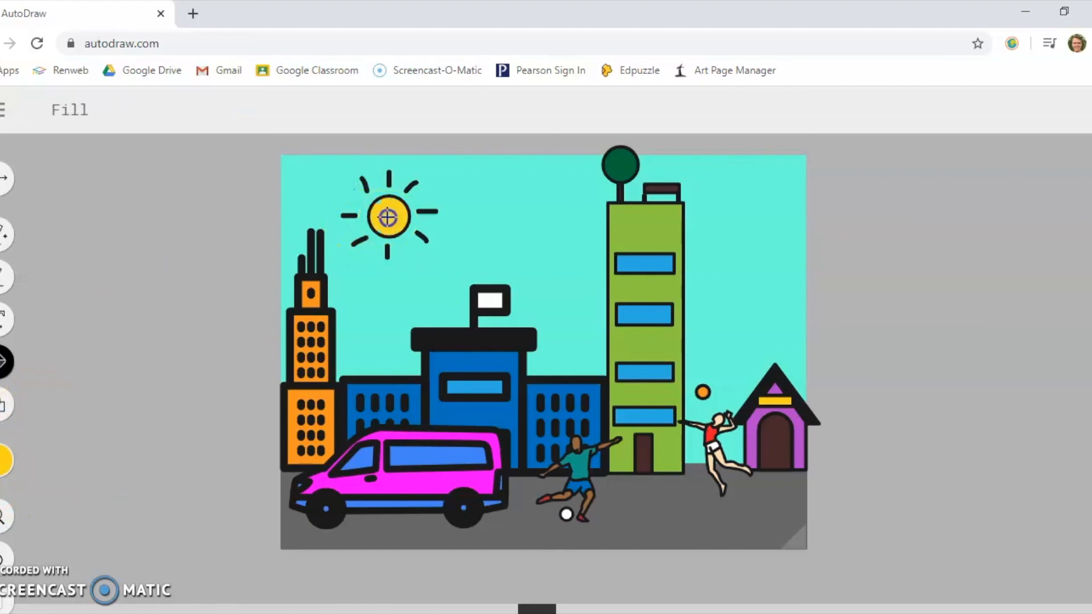
- Sketch a pair of black glasses in the sky beside the sun and replace it with the suggested aviator sunglasses
left_click(5, 233)
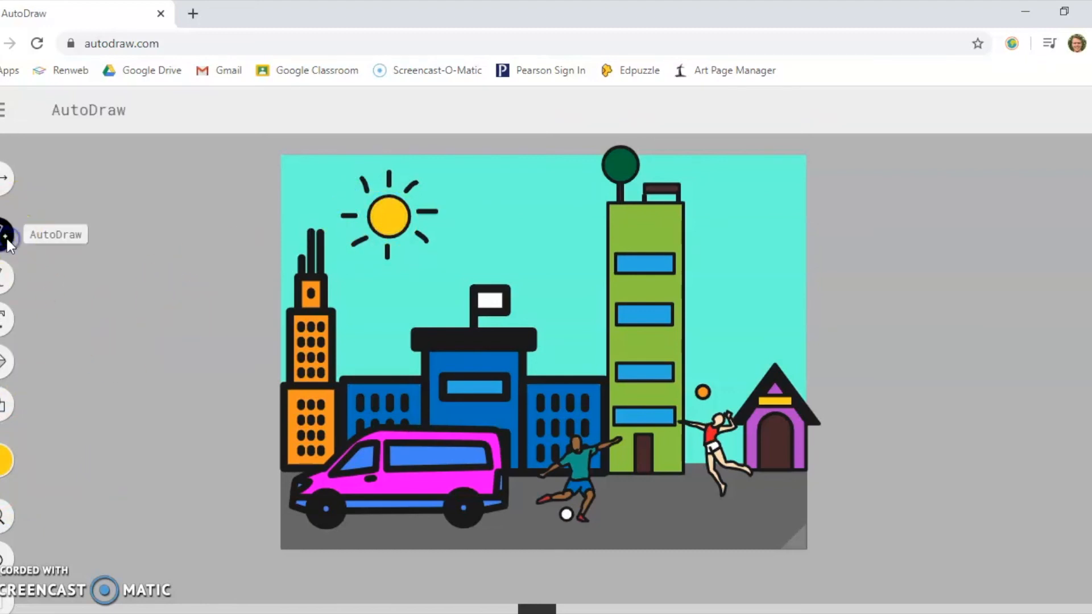
left_click(5, 459)
left_click(179, 460)
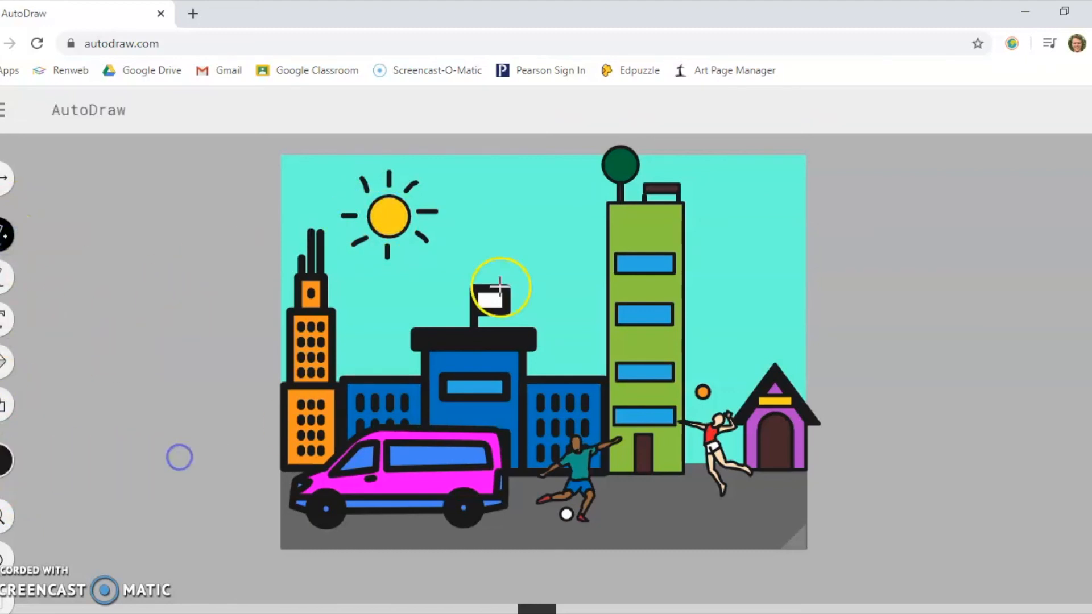
mouse_move(509, 210)
left_mouse_down()
mouse_move(474, 220)
mouse_move(465, 245)
mouse_move(474, 255)
mouse_move(513, 253)
mouse_move(520, 232)
mouse_move(509, 212)
mouse_move(562, 212)
mouse_move(542, 233)
mouse_move(547, 254)
mouse_move(577, 256)
mouse_move(583, 228)
mouse_move(572, 216)
mouse_move(532, 222)
mouse_move(542, 226)
mouse_move(452, 199)
left_mouse_up()
left_click_drag(564, 214, 535, 196)
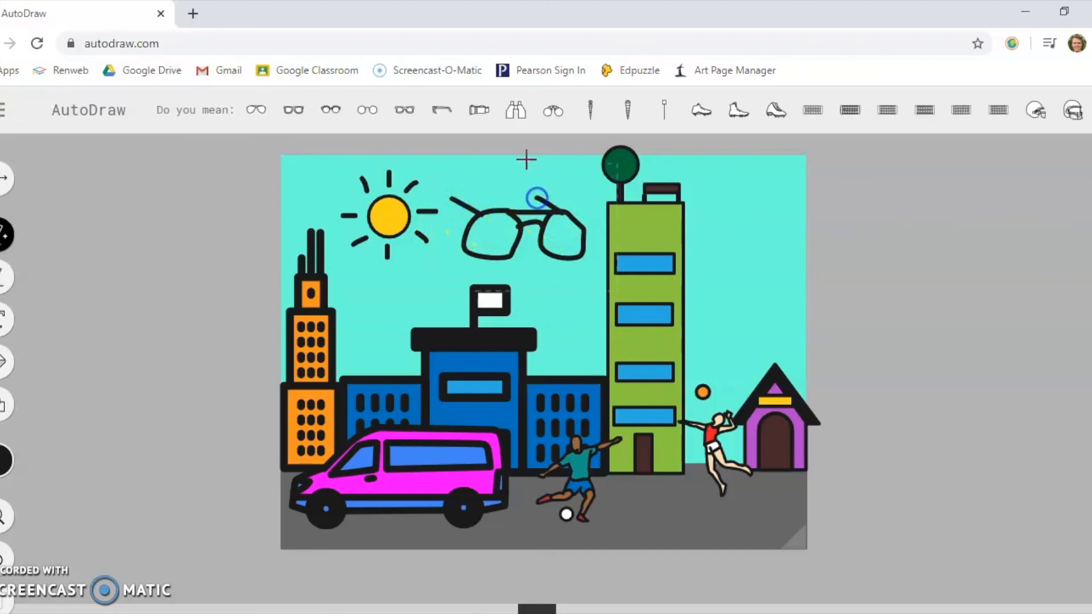
left_click(260, 111)
- Fill both lenses of the sunglasses with black, undoing any fill that spills over the sky
left_click(7, 460)
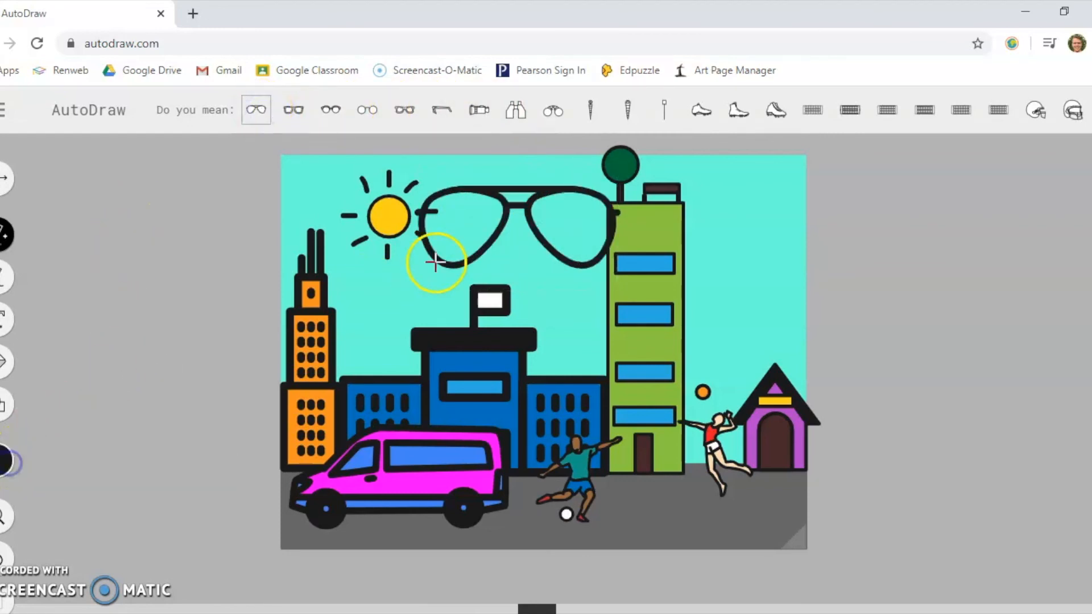
left_click(4, 364)
left_click(503, 232)
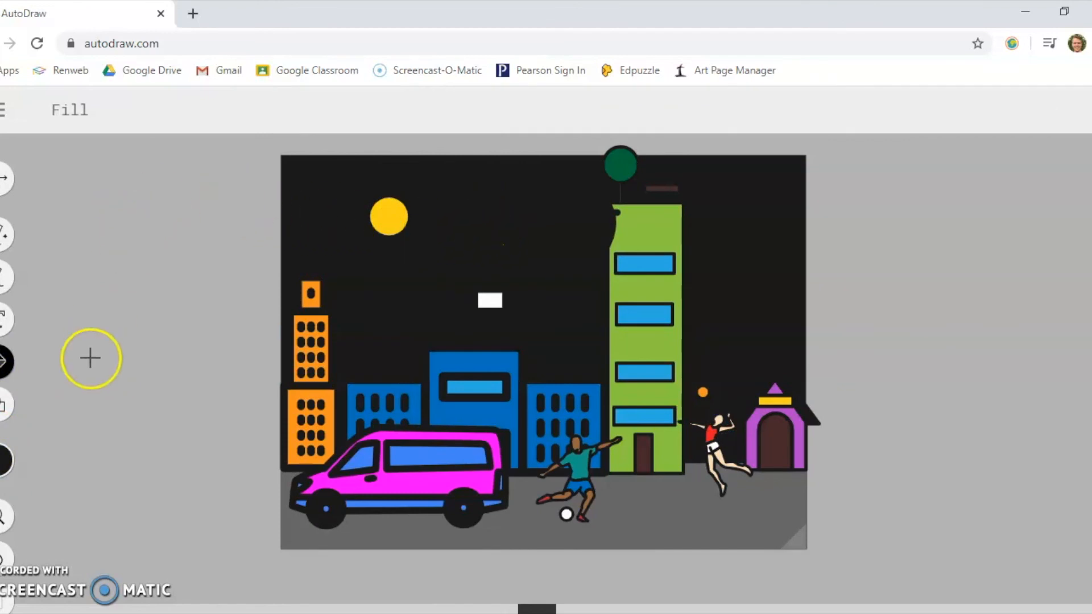
left_click(5, 554)
left_click(471, 214)
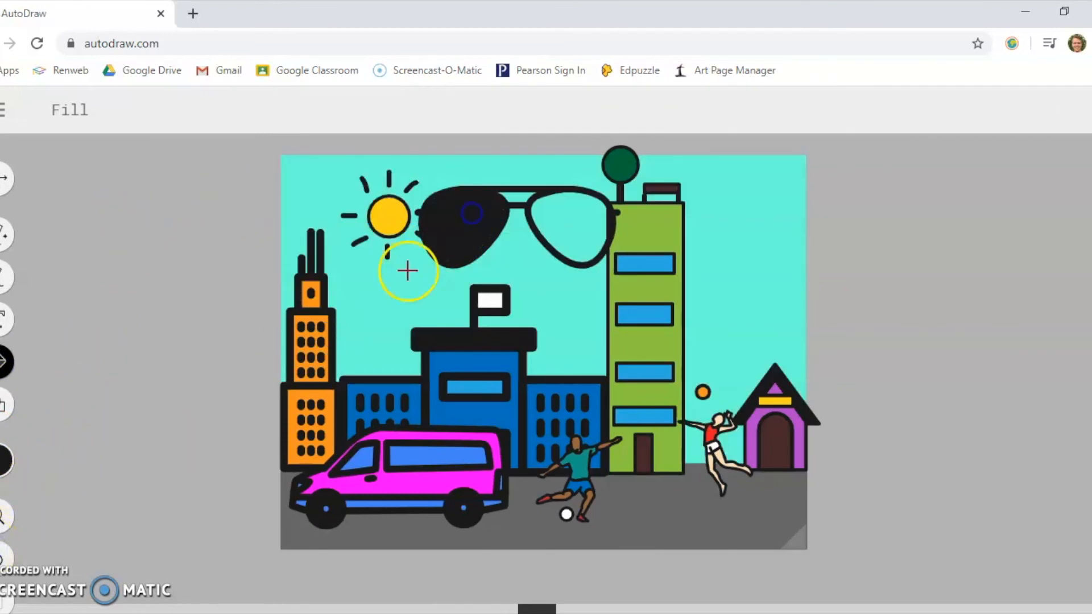
left_click(580, 215)
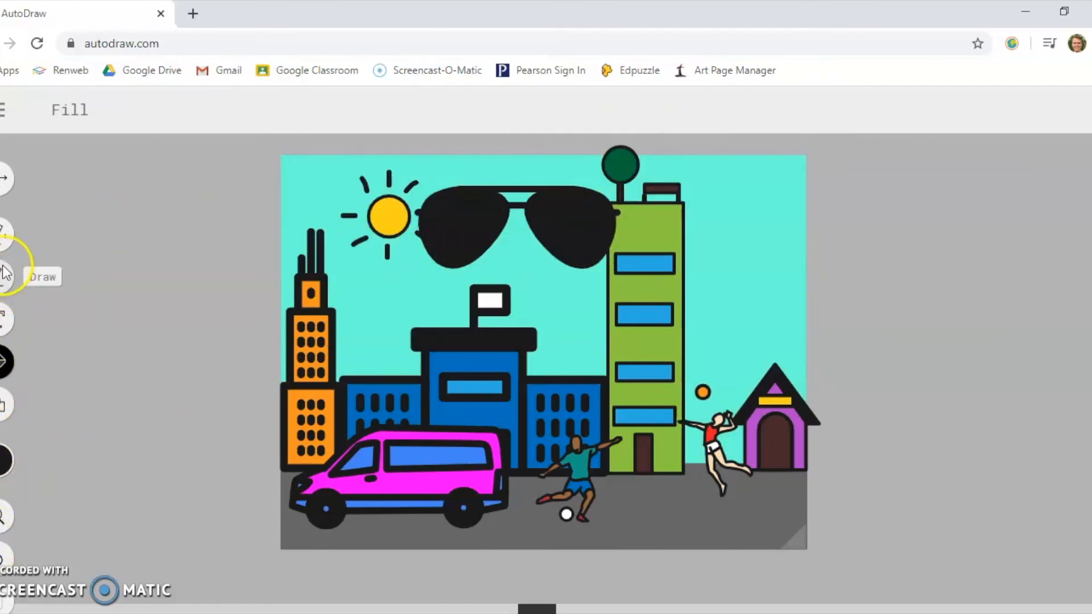
- Shrink the sunglasses to fit inside the sun's circle and nudge them up to eye level
left_click(9, 182)
left_click(449, 224)
left_click_drag(417, 184, 369, 216)
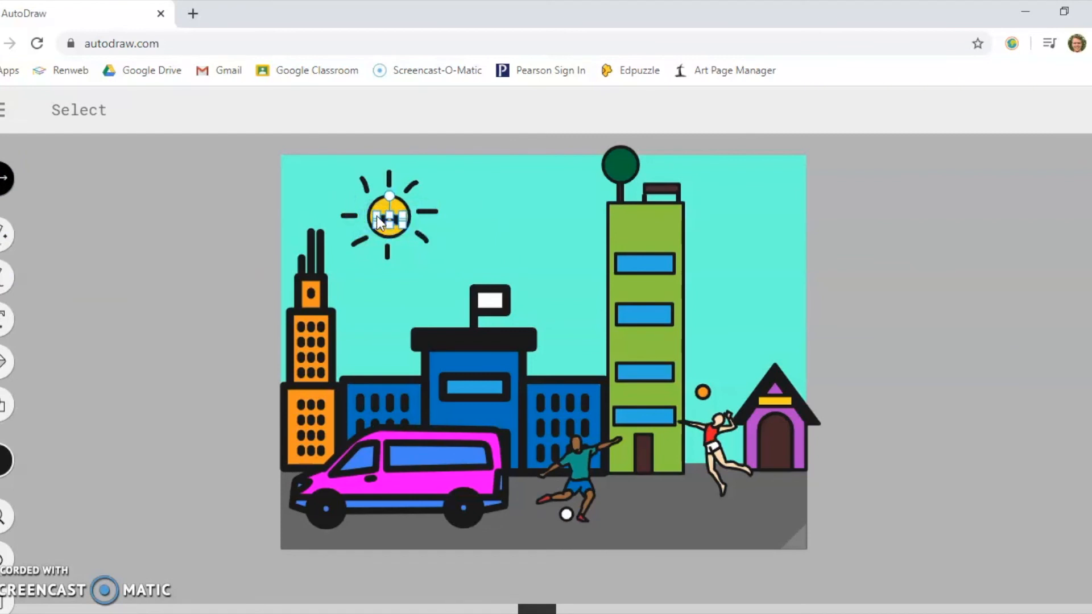
left_click(334, 196)
key("Up")
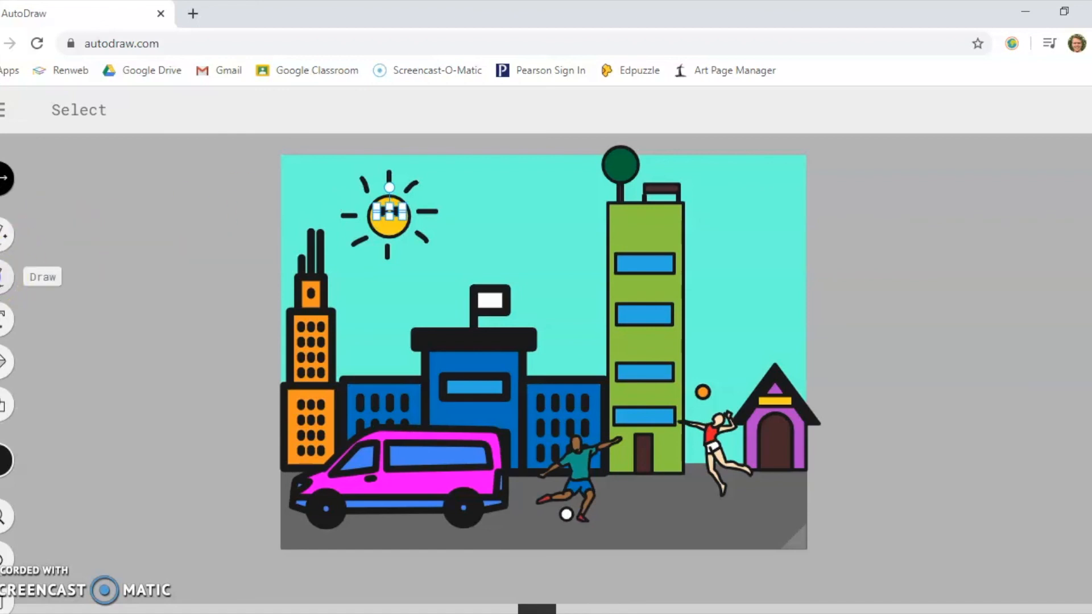
- Draw a small black smile freehand on the sun's face below the sunglasses, and switch back to the AutoDraw tool
left_click(6, 277)
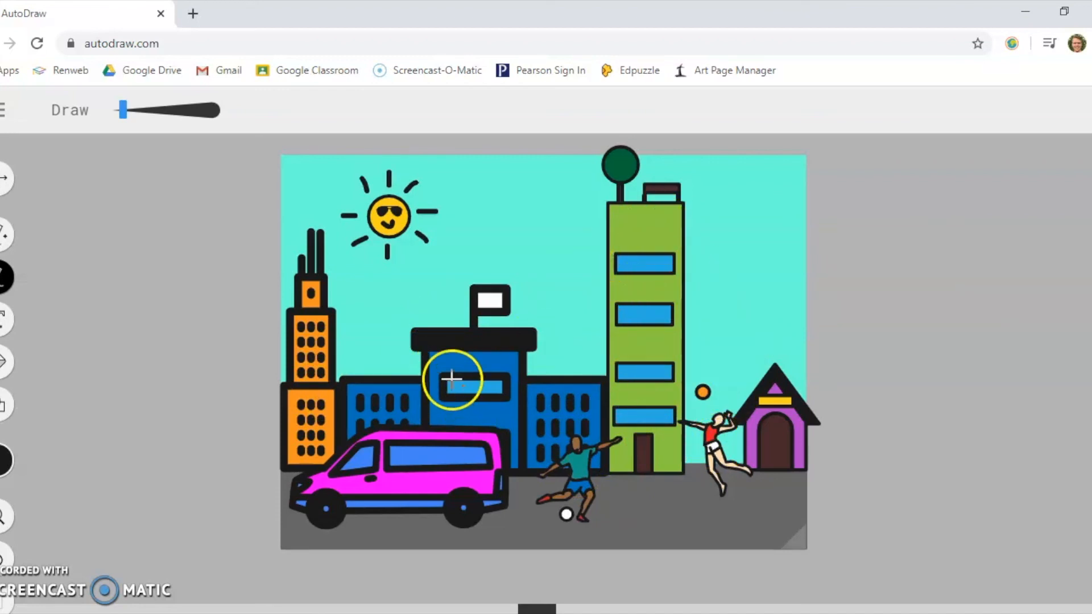
left_click(4, 247)
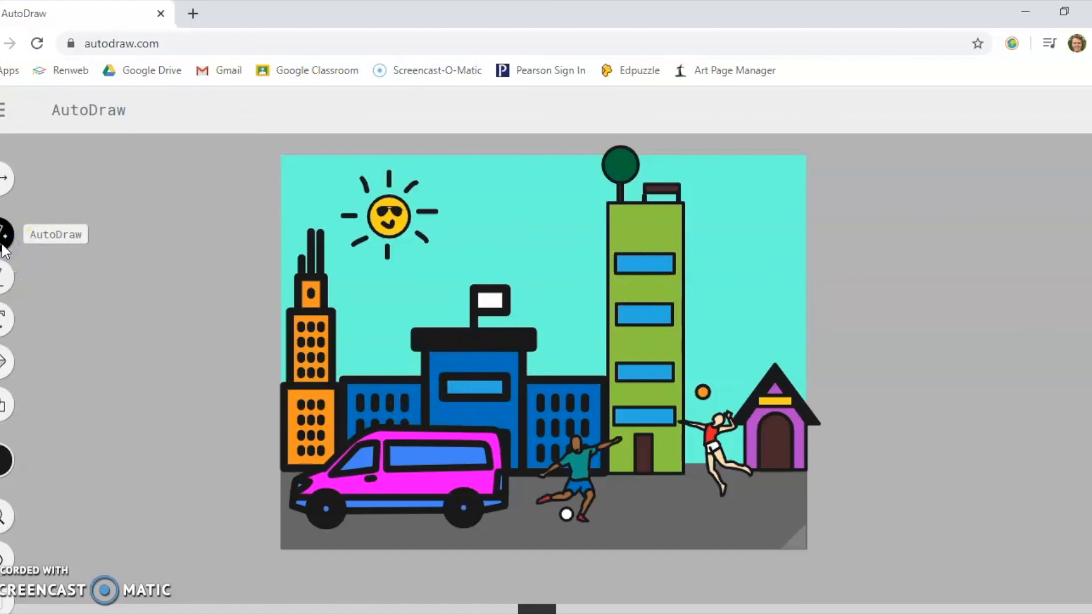
left_click_drag(540, 394, 545, 397)
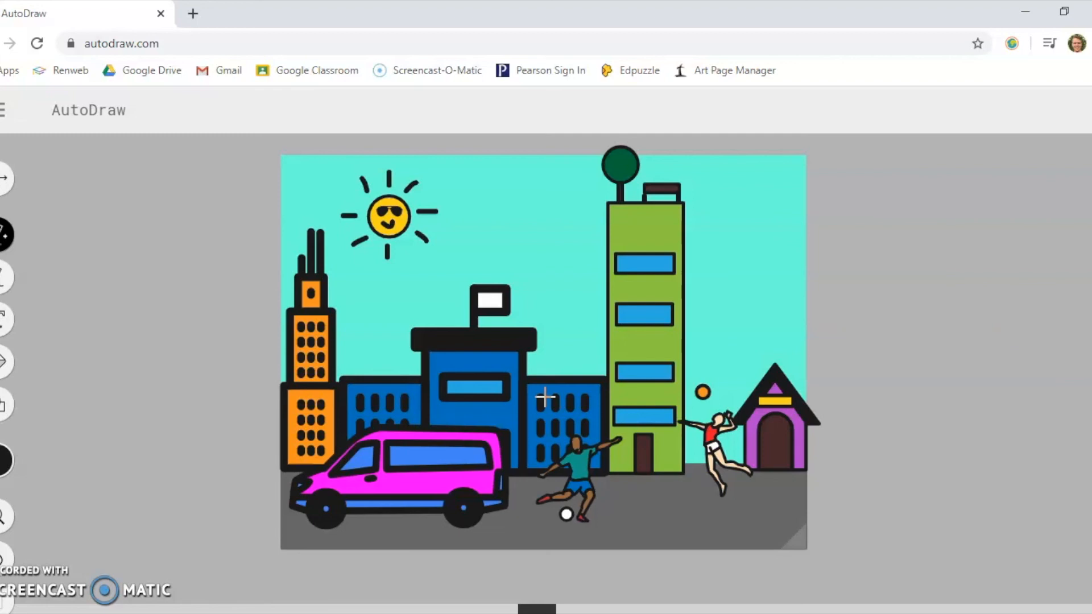
- Download the finished city drawing as a PNG image
left_click(4, 111)
left_click(11, 259)
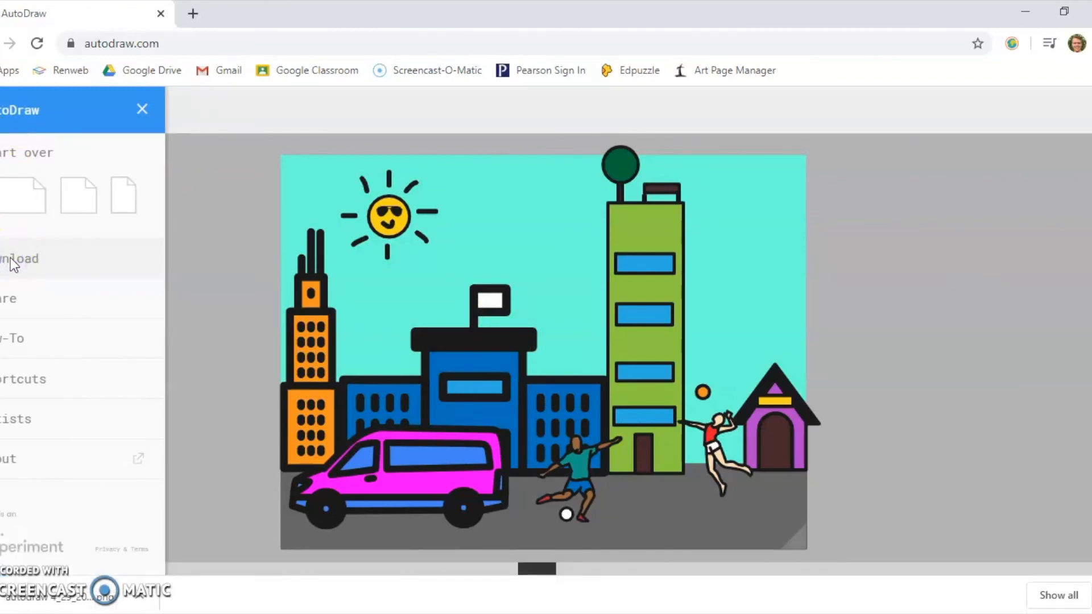
left_click(14, 262)
- Share the city drawing by copying its link
left_click(14, 301)
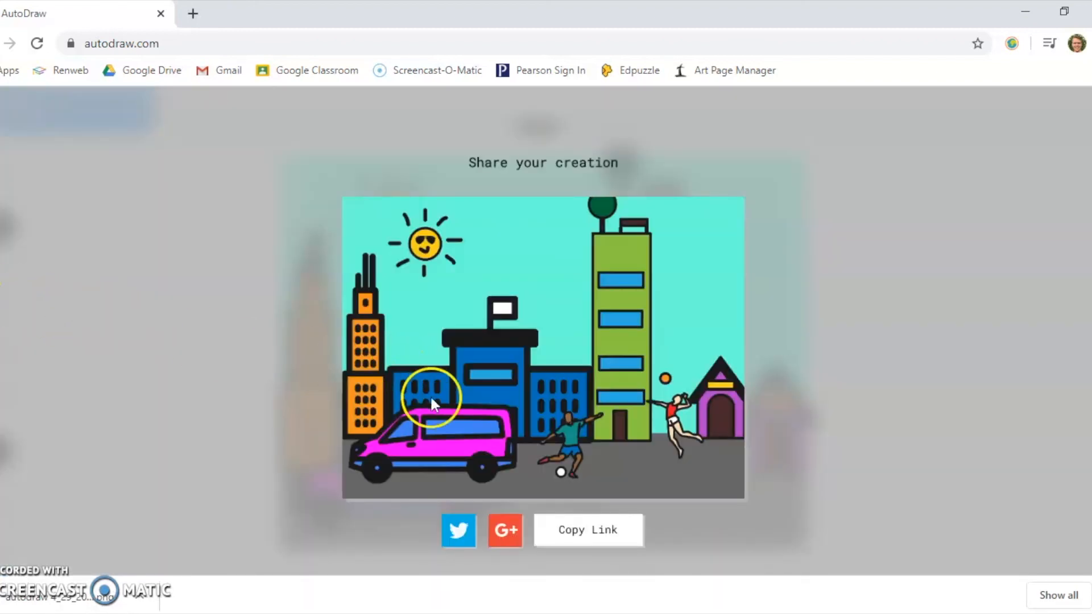
left_click(578, 540)
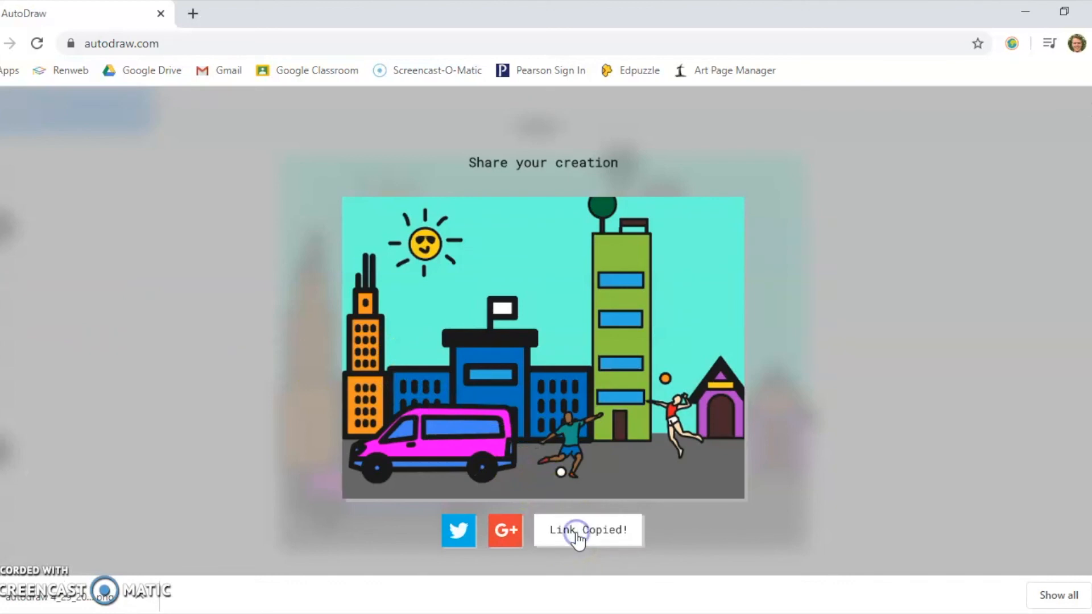